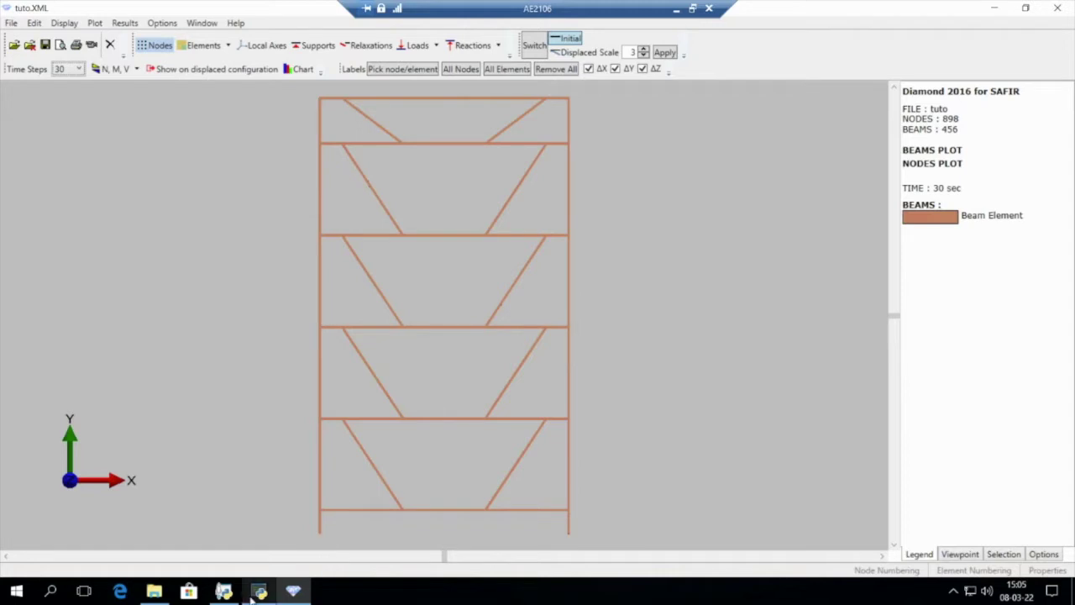
Switch from Diamond to Gmsh, where Tutoriel.geo shows the twelve-point beam.
{"action": "left_click", "coordinate": [260, 592]}
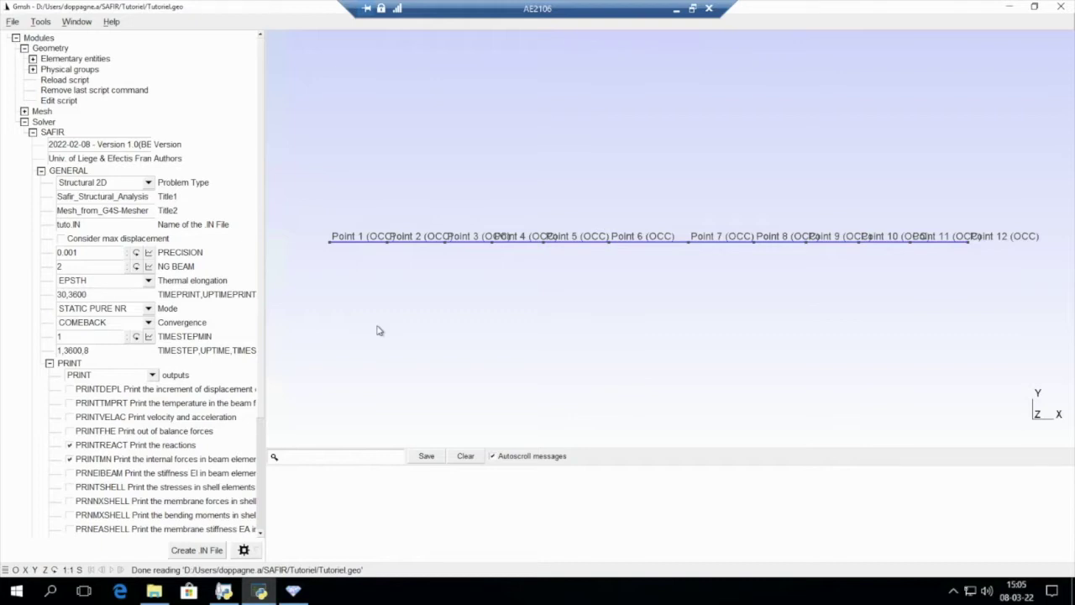
Set up a Translate copy with DX 0, DY 2, DZ 0 and Curves selection mode.
{"action": "left_click", "coordinate": [32, 59]}
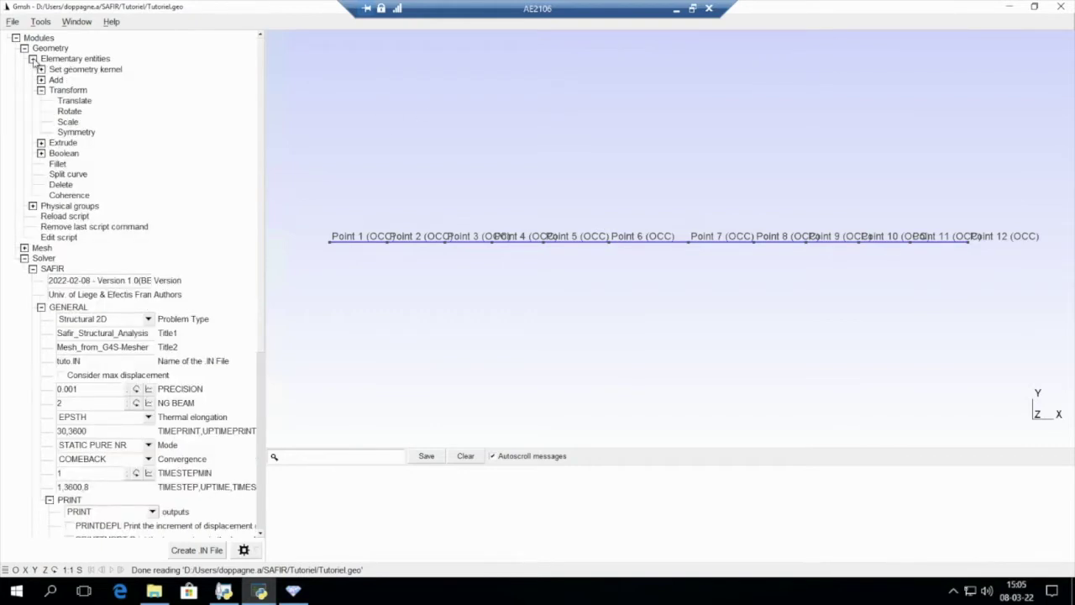
{"action": "left_click", "coordinate": [75, 102]}
{"action": "left_click", "coordinate": [39, 105]}
{"action": "left_click_drag", "start_coordinate": [84, 79], "coordinate": [117, 34]}
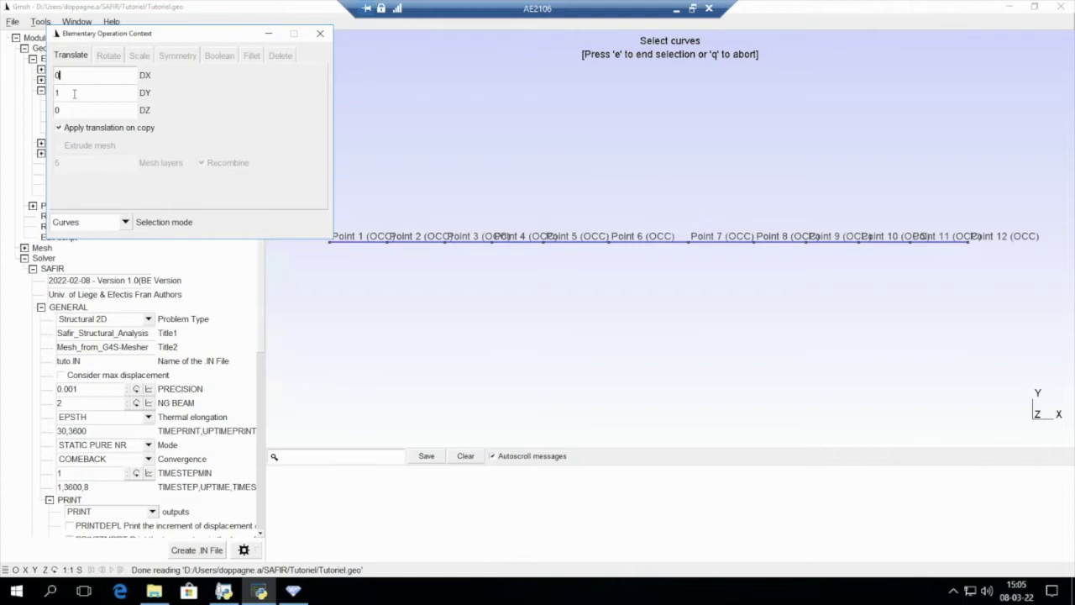
{"action": "left_click", "coordinate": [73, 95]}
{"action": "key", "text": "BackSpace"}
{"action": "left_click", "coordinate": [124, 221]}
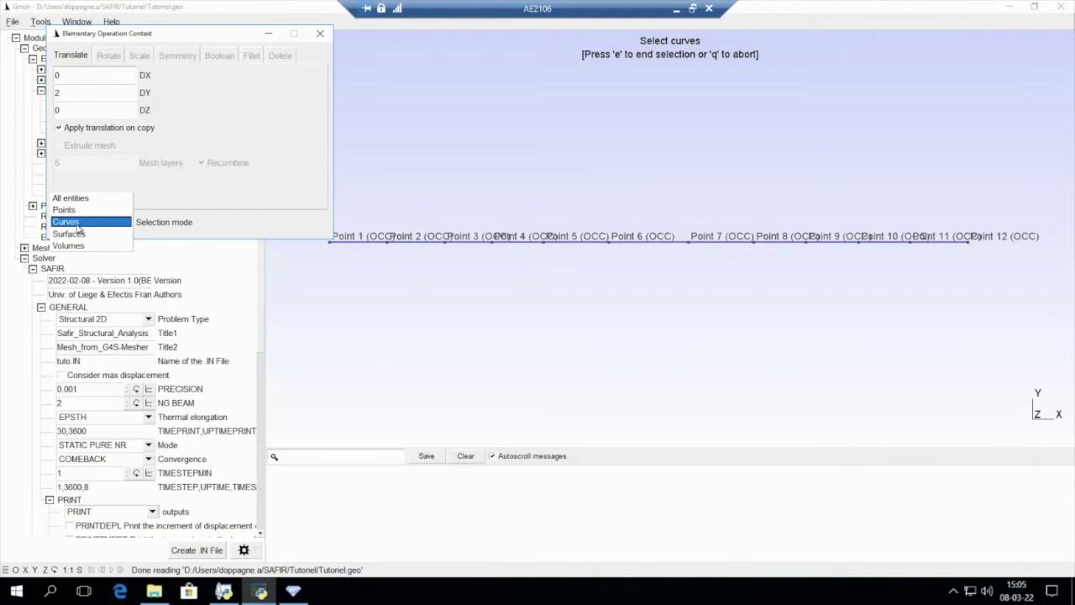
{"action": "left_click", "coordinate": [76, 223]}
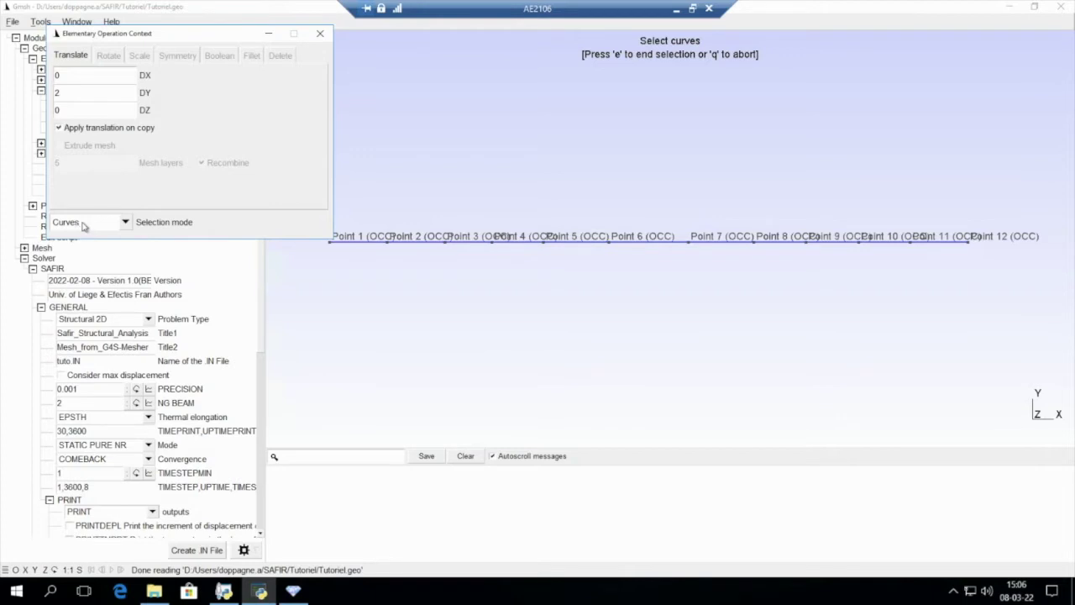
{"action": "left_click", "coordinate": [123, 223]}
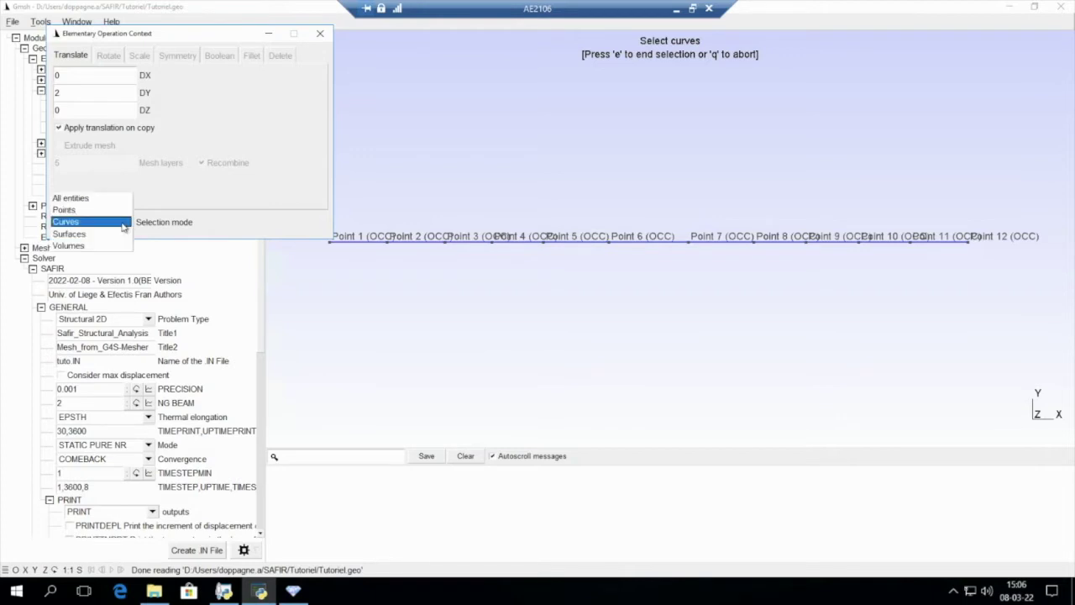
{"action": "left_click", "coordinate": [112, 223]}
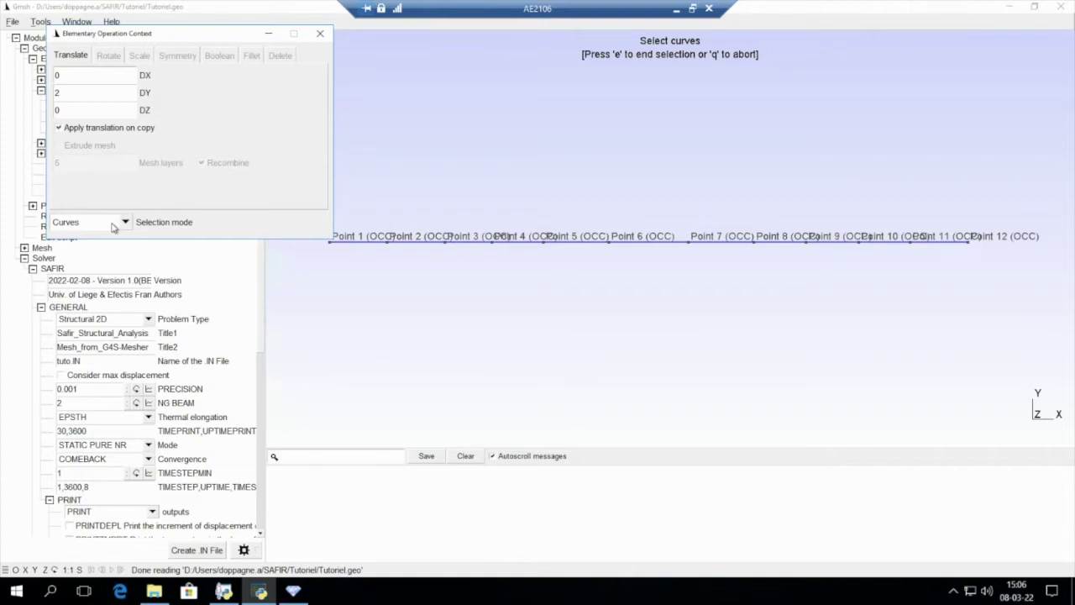
{"action": "mouse_move", "coordinate": [213, 42]}
{"action": "left_mouse_down"}
{"action": "mouse_move", "coordinate": [171, 56]}
{"action": "mouse_move", "coordinate": [211, 42]}
{"action": "mouse_move", "coordinate": [205, 34]}
{"action": "left_mouse_up"}
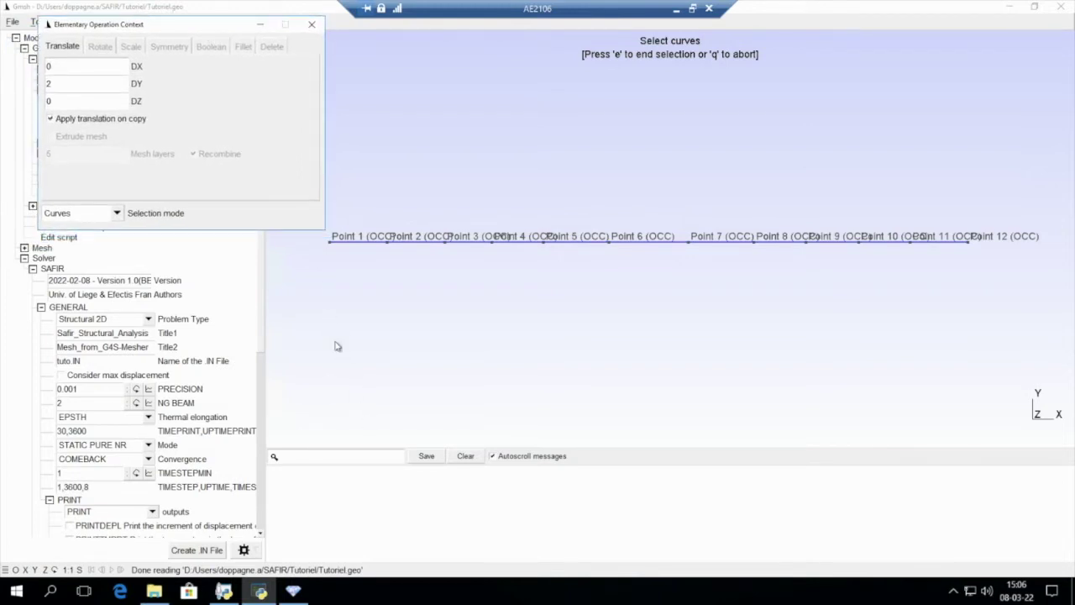
Box-select the line through points 1–12 and copy it 2 units up.
{"action": "left_click_drag", "start_coordinate": [309, 242], "coordinate": [983, 264]}
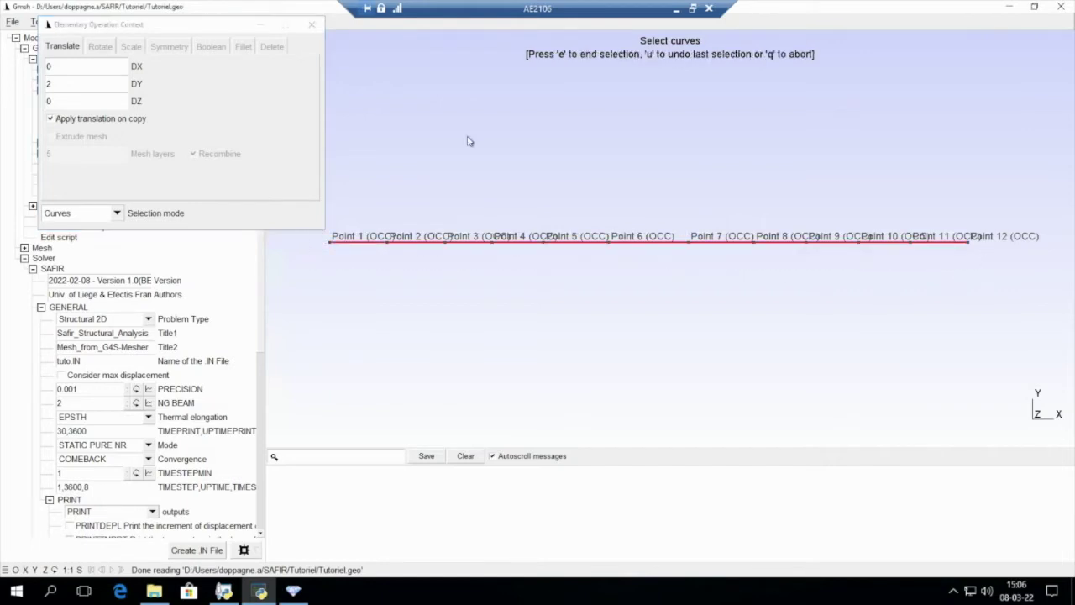
{"action": "key", "text": "e"}
{"action": "scroll", "coordinate": [596, 113], "scroll_direction": "up", "scroll_amount": 5}
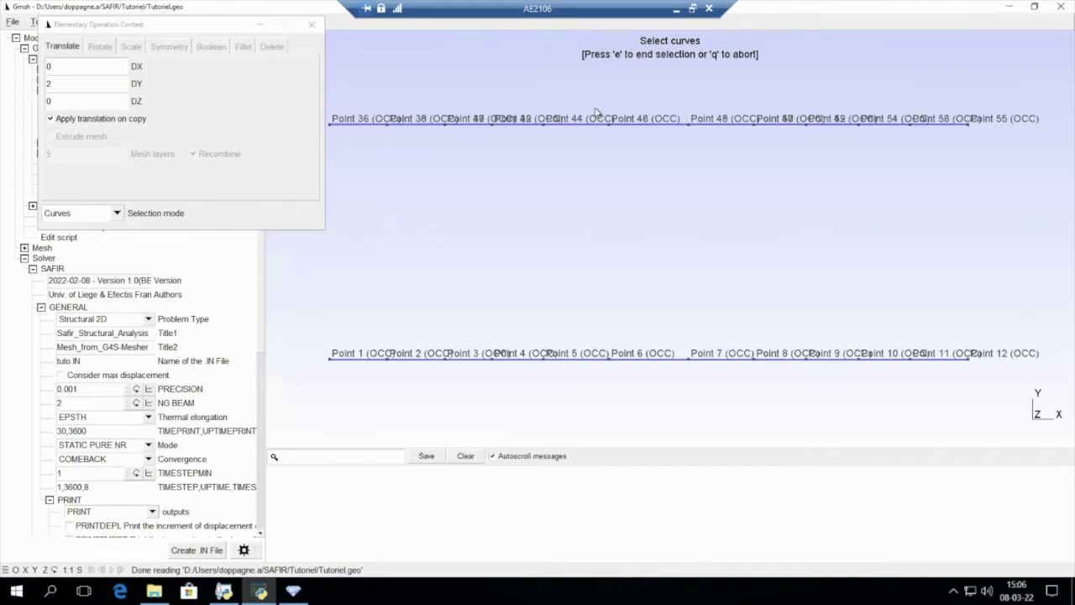
{"action": "scroll", "coordinate": [595, 111], "scroll_direction": "up", "scroll_amount": 2}
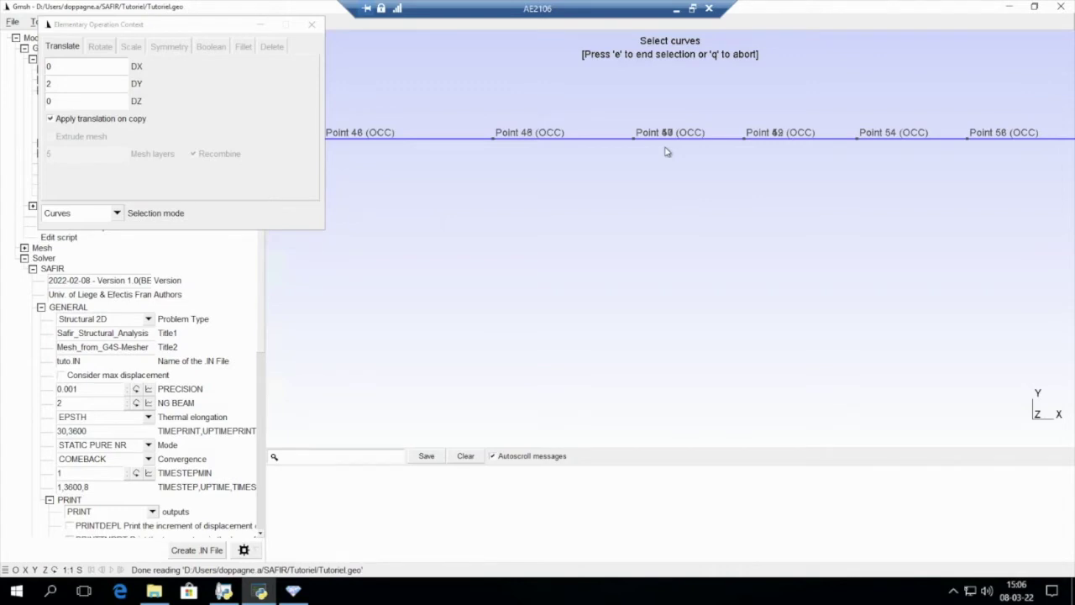
{"action": "left_click", "coordinate": [310, 26]}
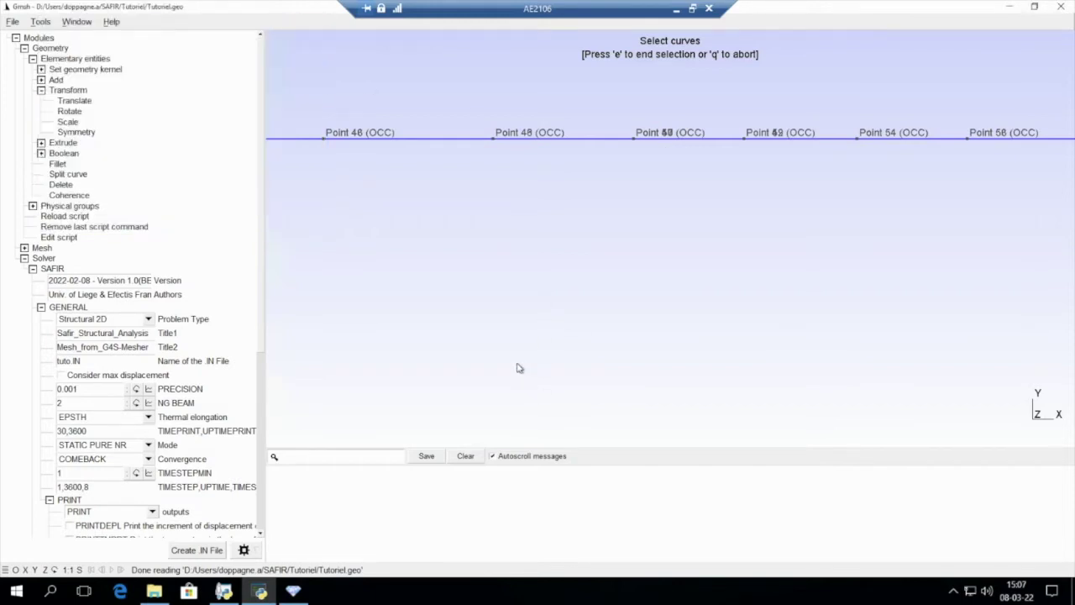
Cancel the pending selection, apply Coherence and reload the script.
{"action": "key", "text": "q"}
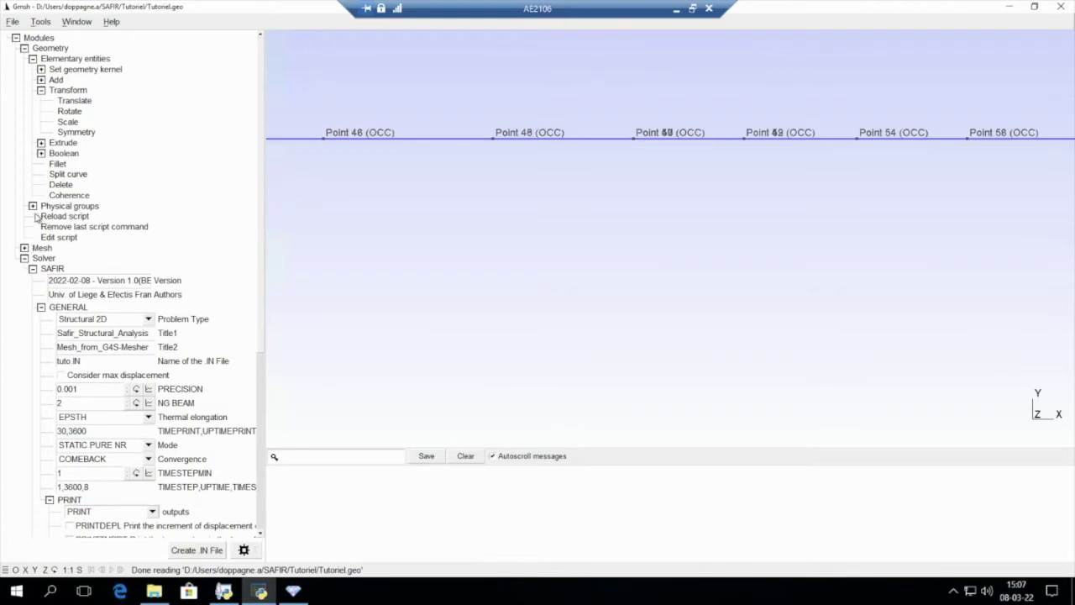
{"action": "left_click", "coordinate": [71, 196]}
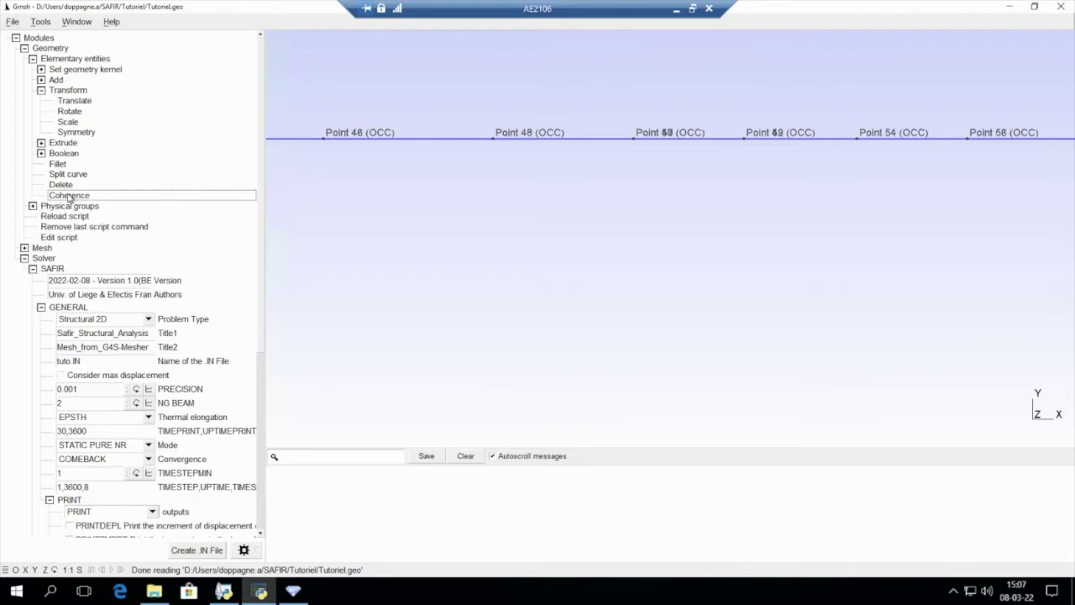
{"action": "left_click", "coordinate": [61, 217]}
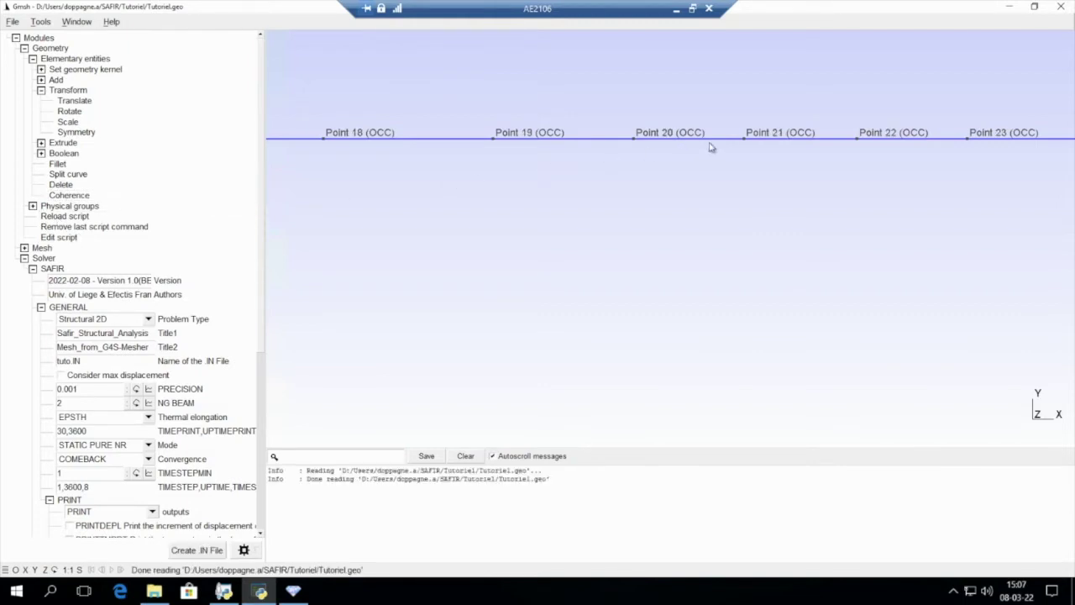
Turn off point labels in the geometry visibility options.
{"action": "right_click_drag", "start_coordinate": [966, 174], "coordinate": [614, 199]}
{"action": "scroll", "coordinate": [614, 199], "scroll_direction": "down", "scroll_amount": 3}
{"action": "right_click", "coordinate": [481, 167]}
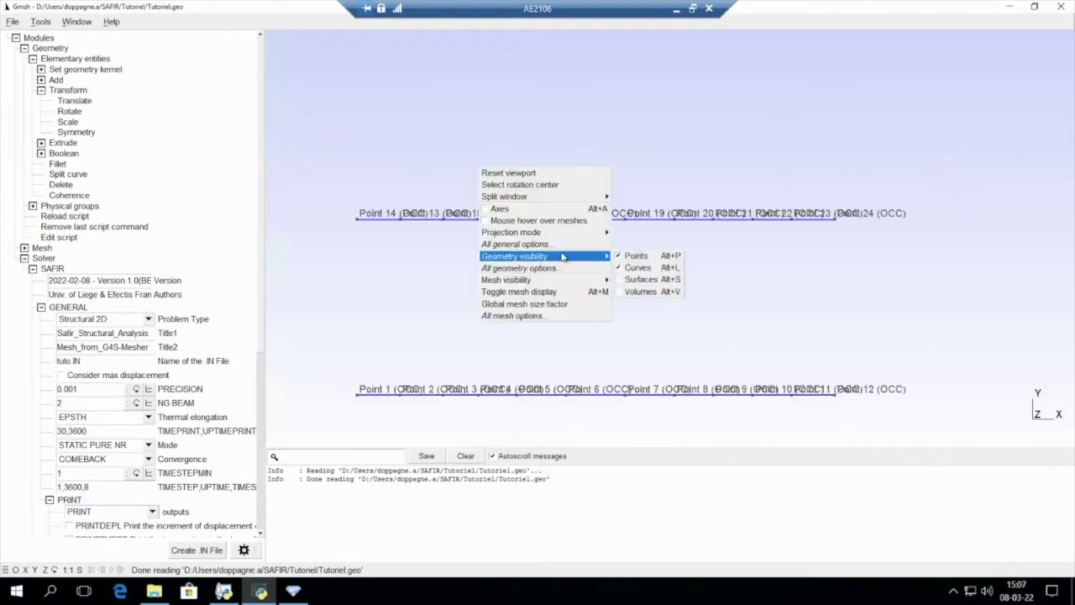
{"action": "left_click", "coordinate": [520, 264]}
{"action": "left_click", "coordinate": [300, 155]}
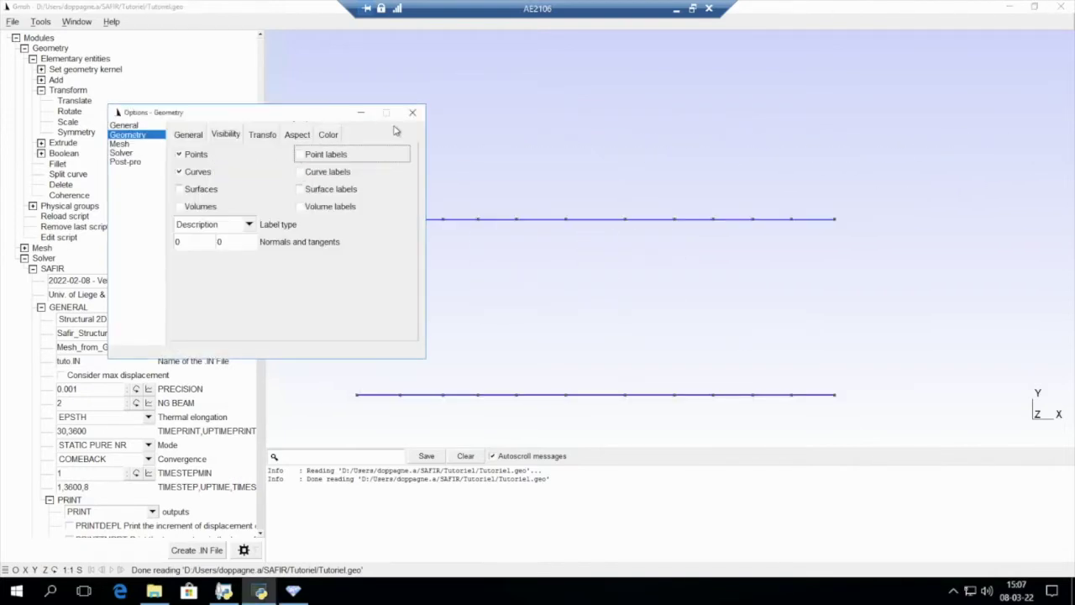
{"action": "left_click", "coordinate": [413, 114]}
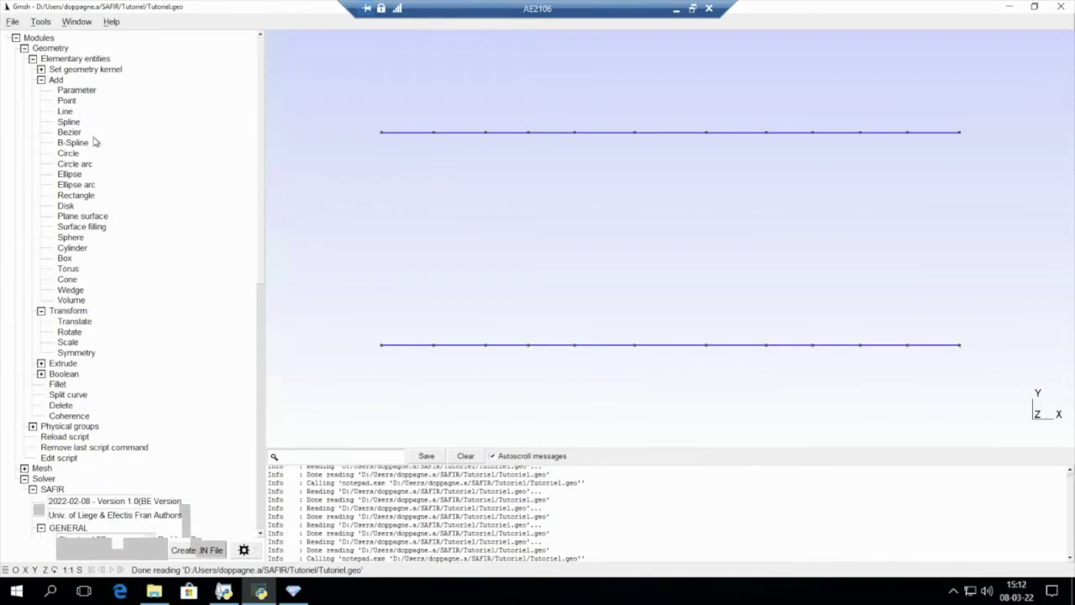
Draw the left and right vertical end columns between the two point rows.
{"action": "left_click", "coordinate": [66, 112]}
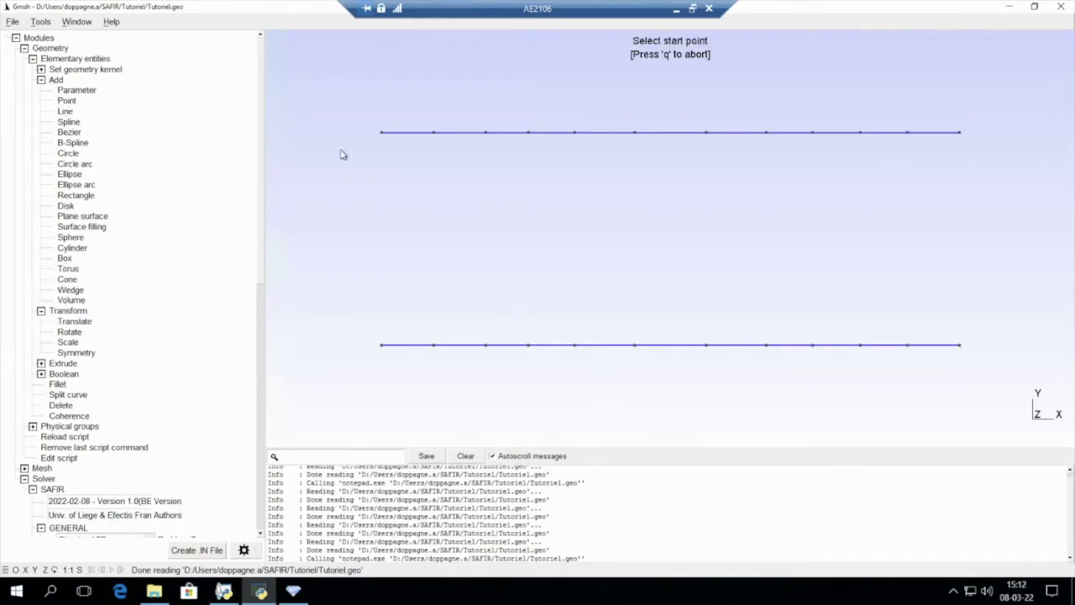
{"action": "left_click", "coordinate": [379, 132]}
{"action": "left_click", "coordinate": [382, 345]}
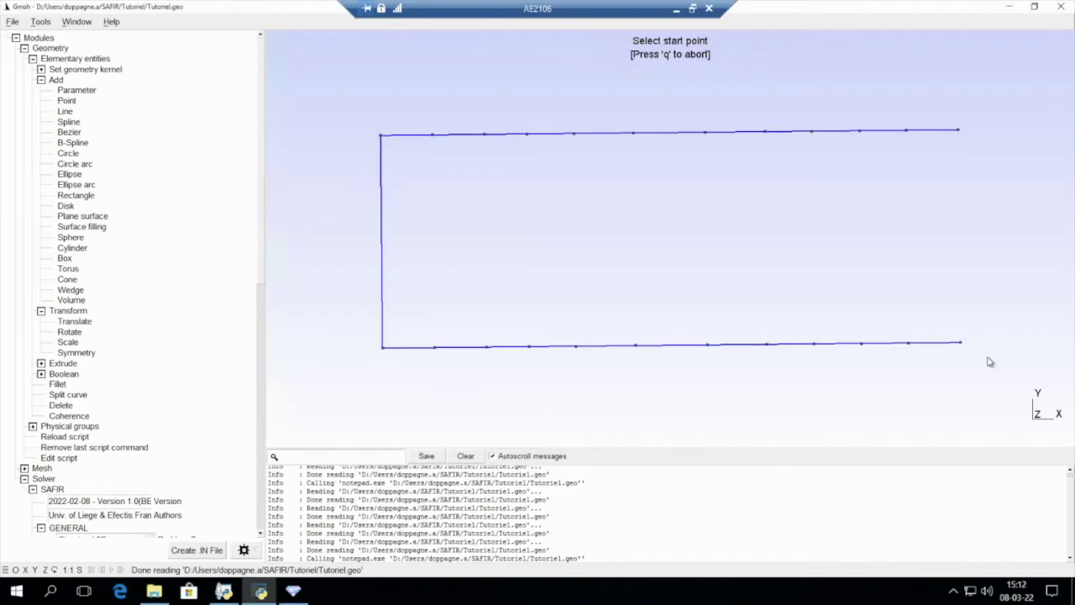
{"action": "left_click", "coordinate": [961, 342]}
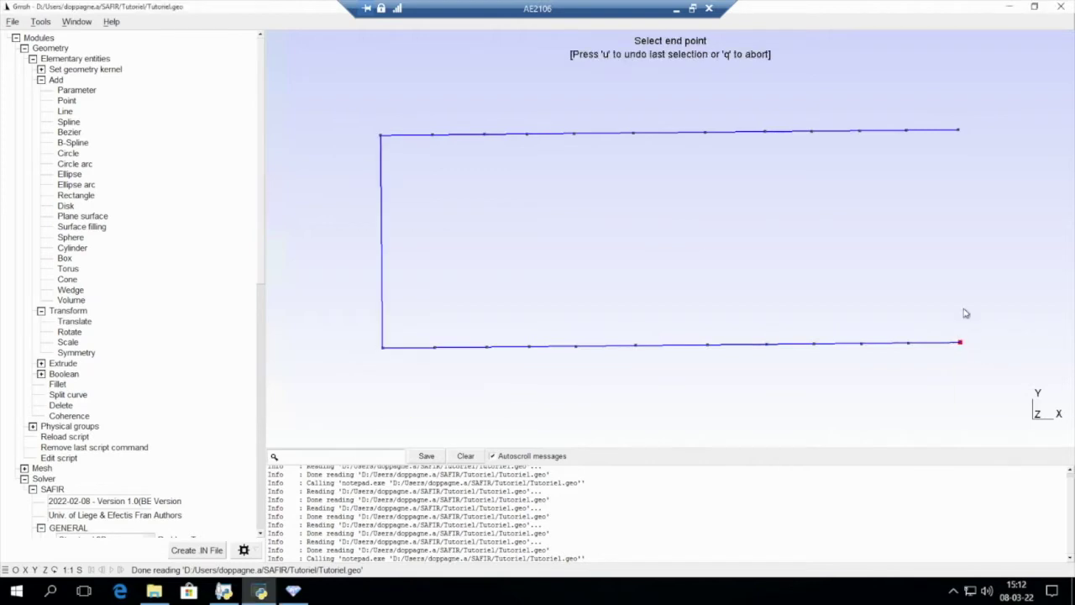
{"action": "left_click", "coordinate": [959, 130]}
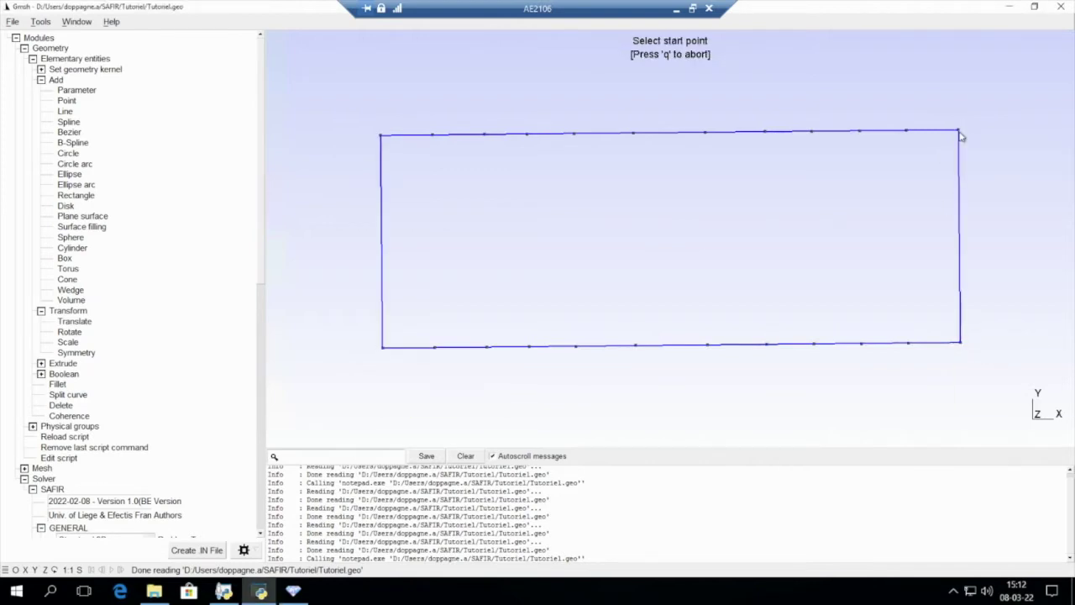
Add two inclined braces between the top and bottom lines and reset the viewport.
{"action": "left_click", "coordinate": [433, 134]}
{"action": "left_click", "coordinate": [577, 346]}
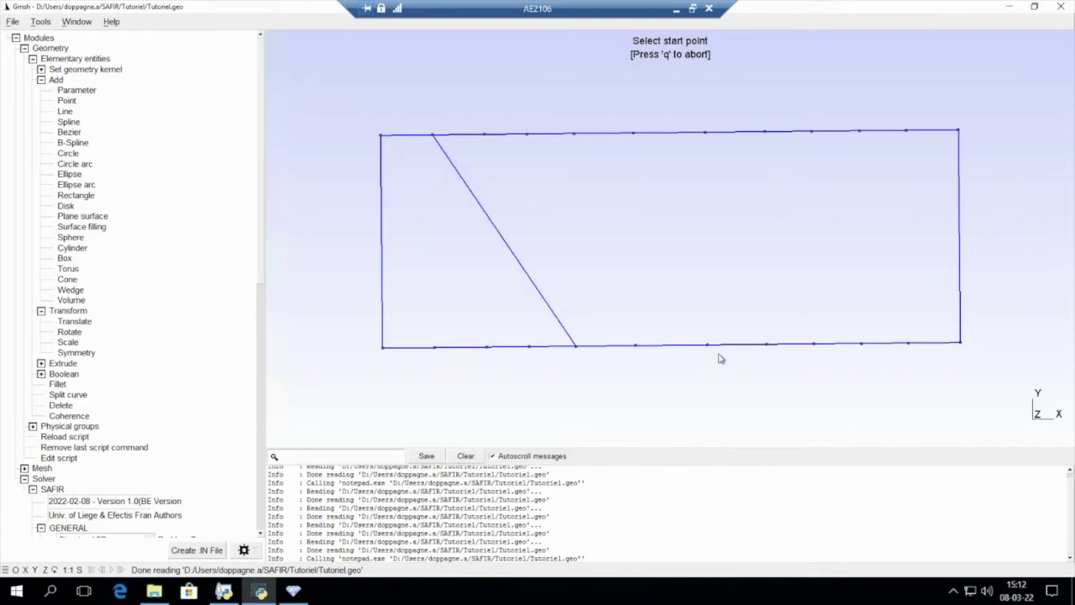
{"action": "left_click", "coordinate": [766, 345]}
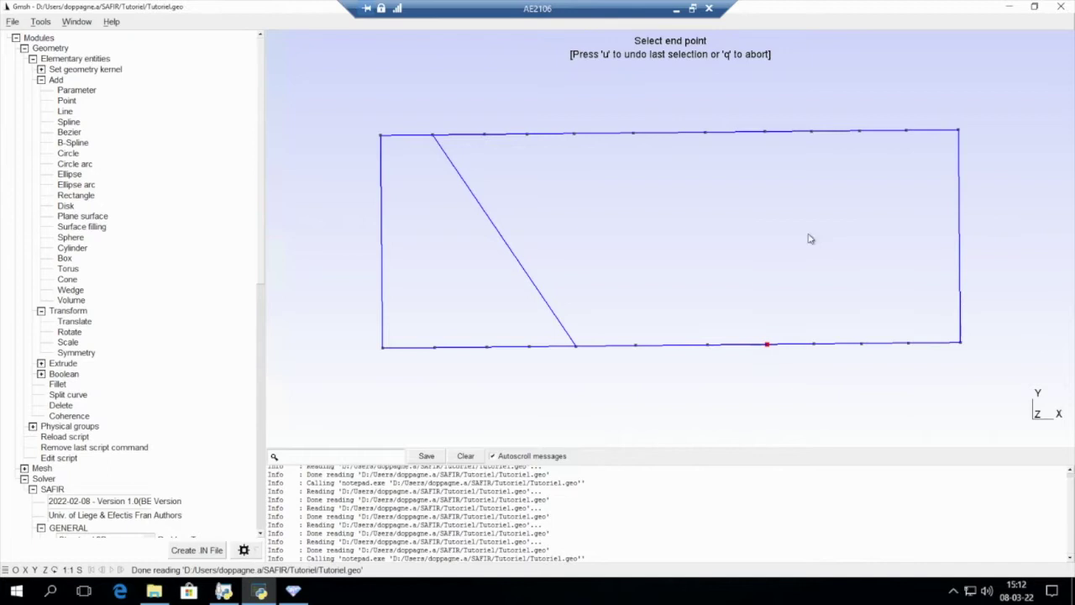
{"action": "left_click", "coordinate": [907, 130]}
{"action": "key", "text": "q"}
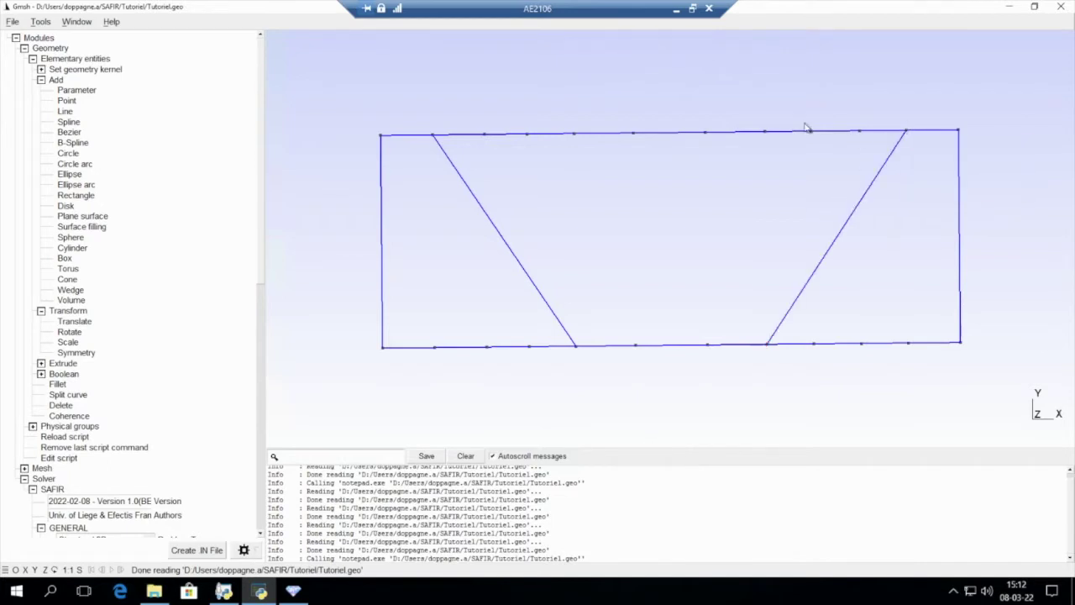
{"action": "left_click_drag", "start_coordinate": [898, 101], "coordinate": [840, 139]}
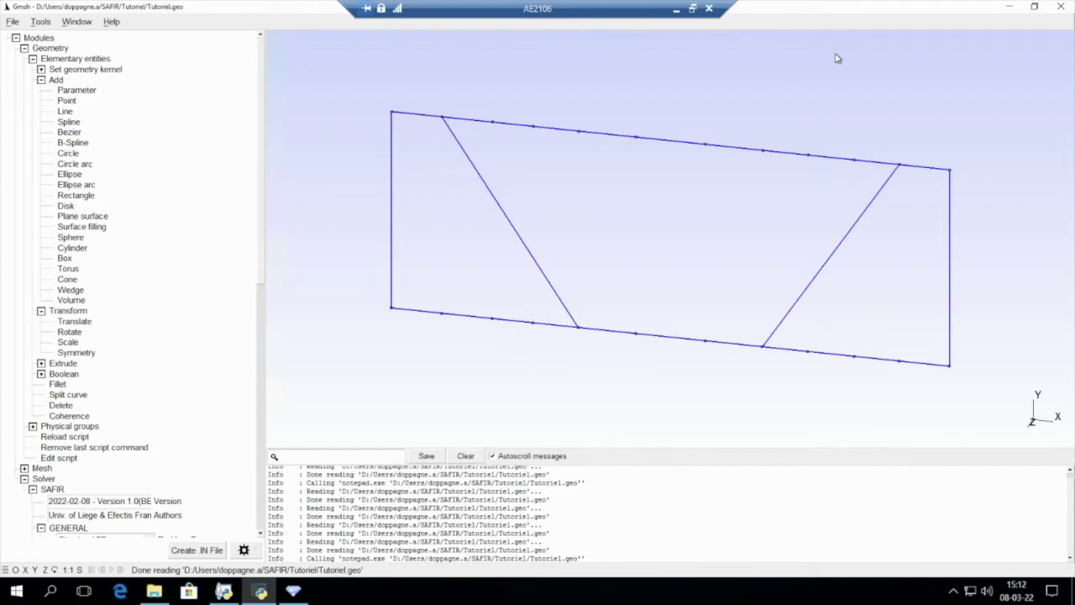
{"action": "right_click", "coordinate": [794, 74]}
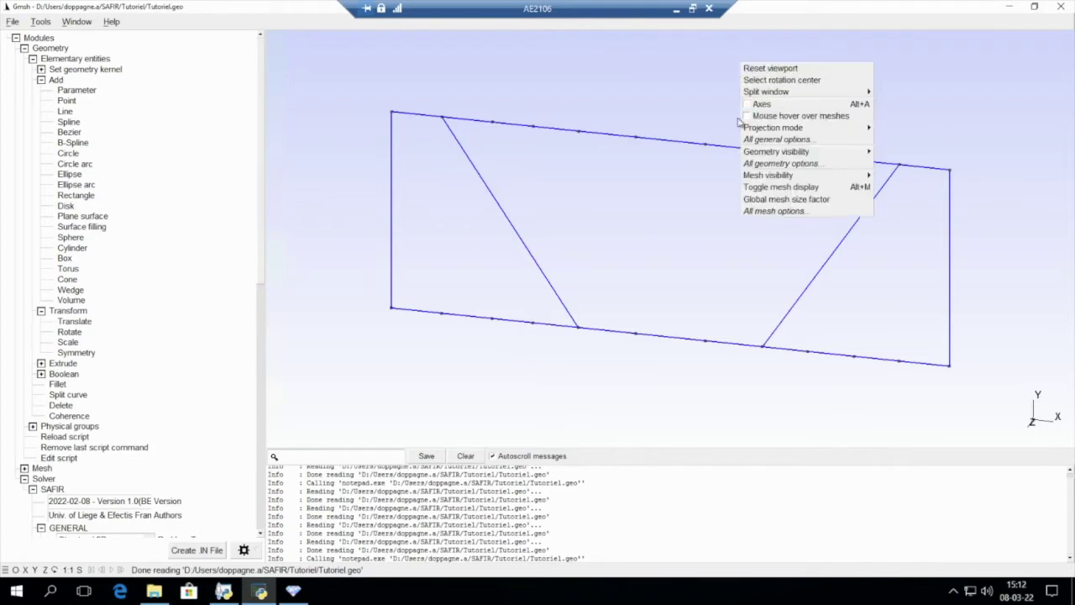
{"action": "left_click", "coordinate": [800, 74]}
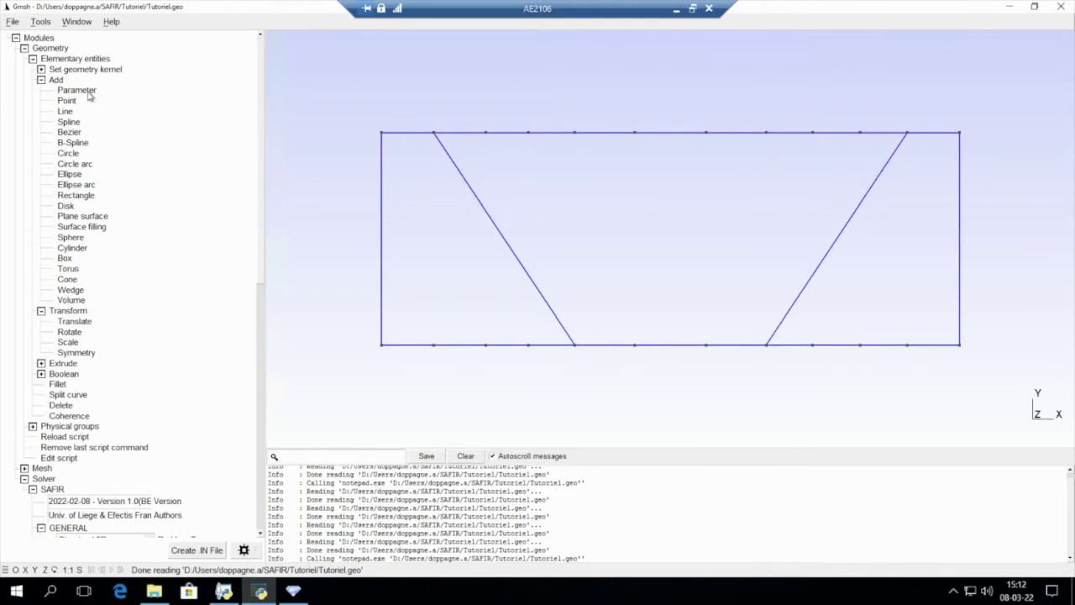
Copy both bottom corner points 0.5 units down (DY -0.5) as column base points.
{"action": "scroll", "coordinate": [89, 170], "scroll_direction": "down", "scroll_amount": 1}
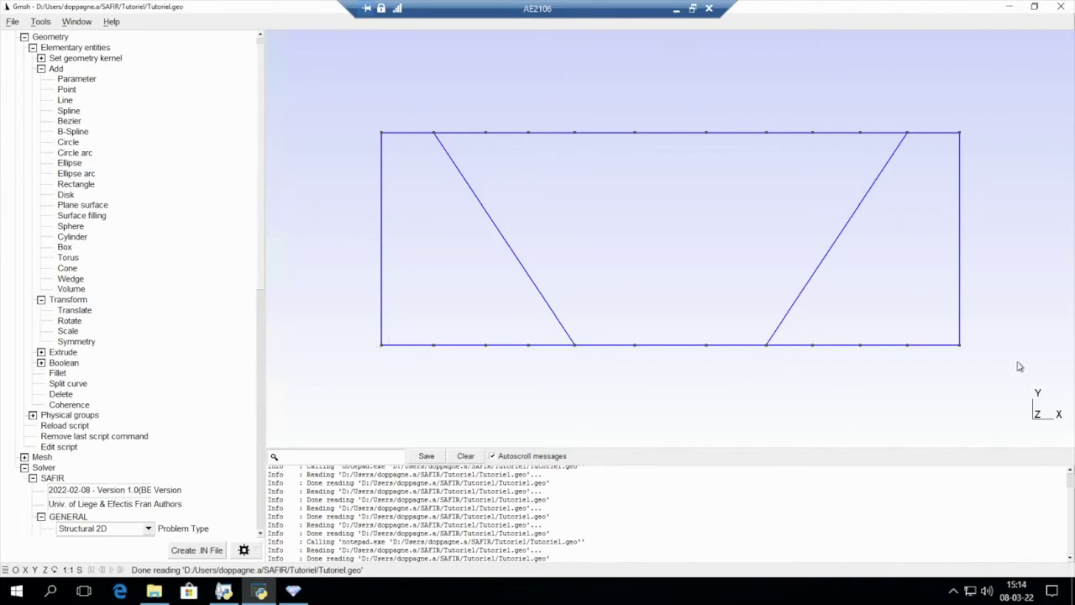
{"action": "left_click", "coordinate": [74, 310]}
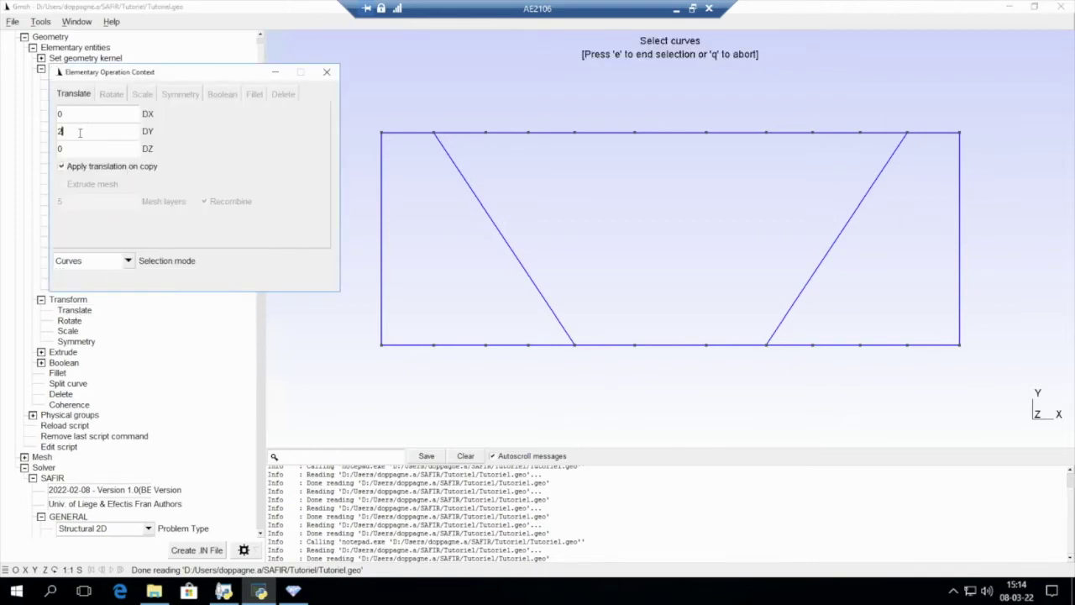
{"action": "key", "text": "BackSpace"}
{"action": "left_click", "coordinate": [127, 261]}
{"action": "left_click", "coordinate": [99, 249]}
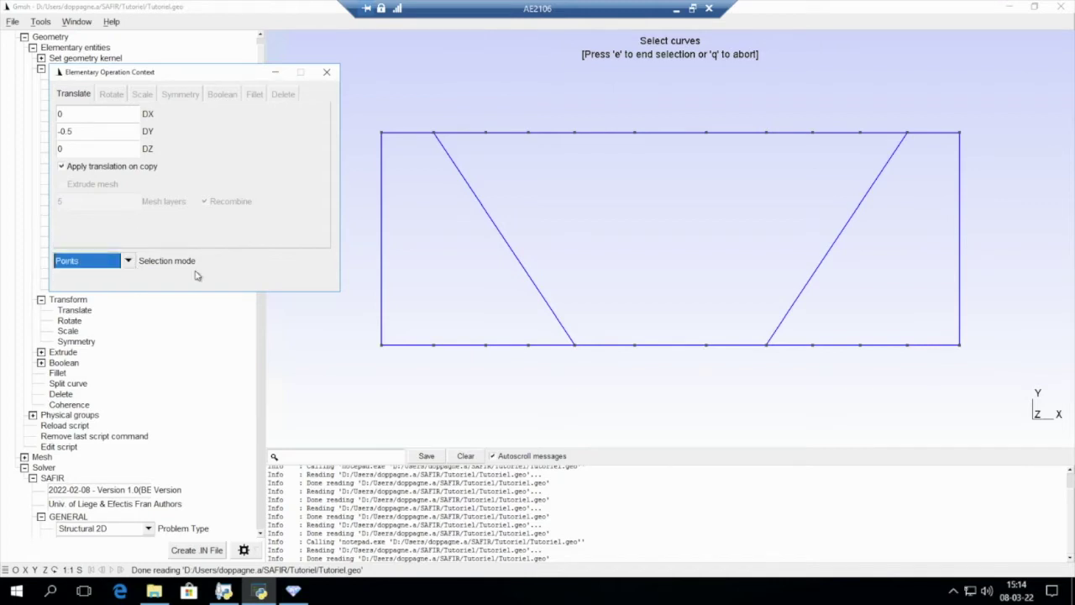
{"action": "left_click", "coordinate": [381, 345]}
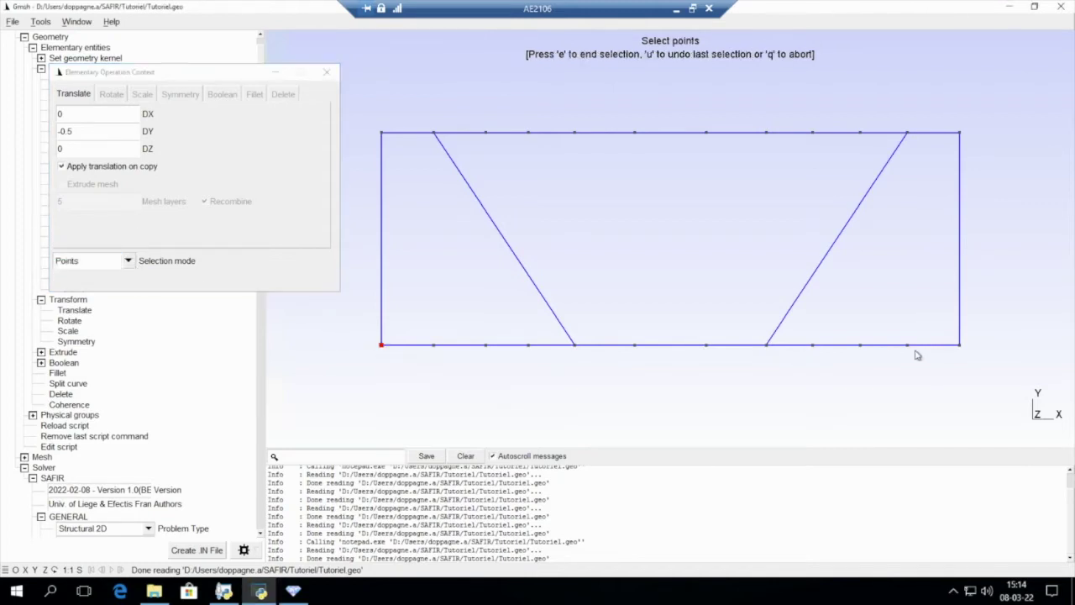
{"action": "left_click", "coordinate": [961, 346]}
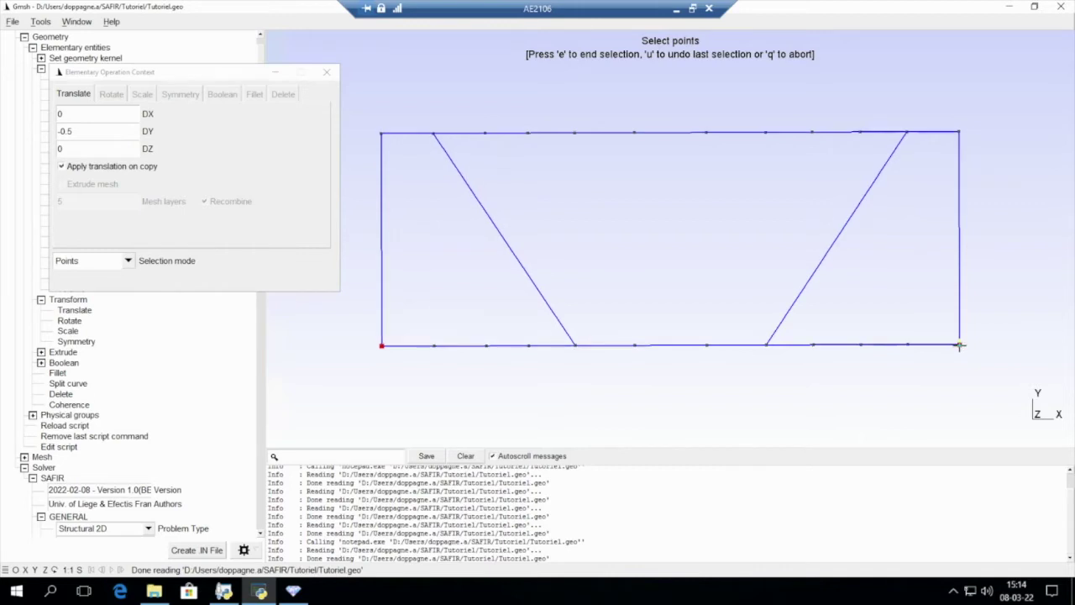
{"action": "key", "text": "e"}
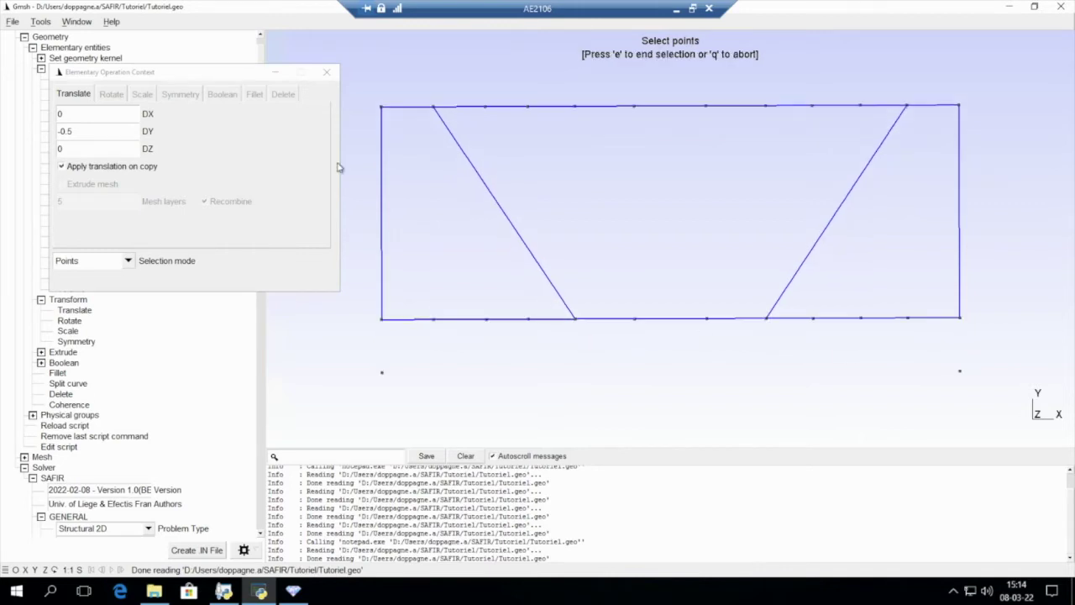
{"action": "left_click", "coordinate": [326, 72]}
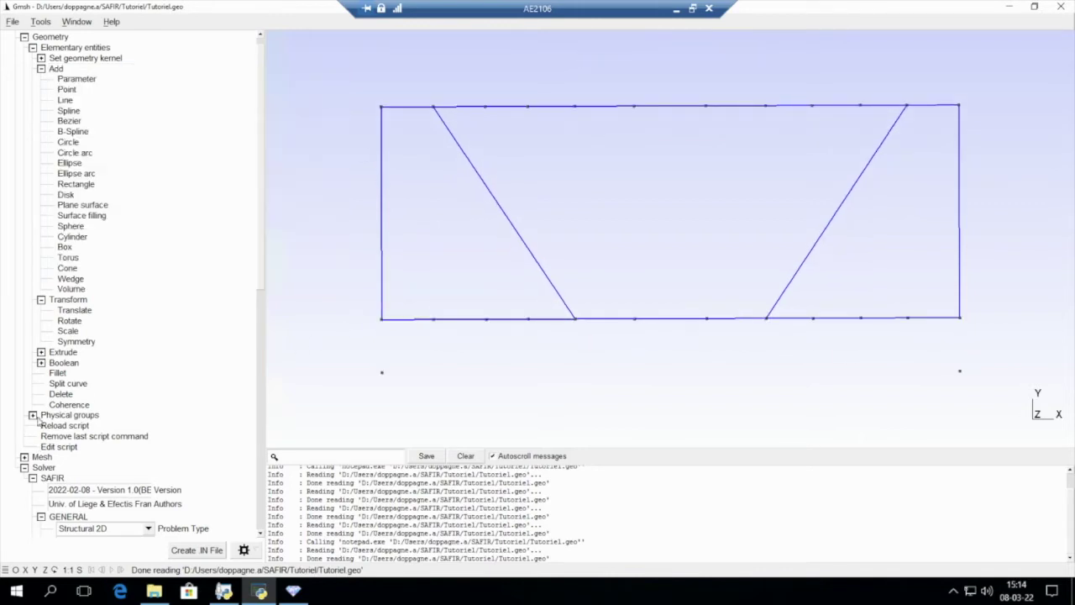
Draw short vertical lines from both bottom corners to the base points below, then reset the view.
{"action": "left_click", "coordinate": [66, 100]}
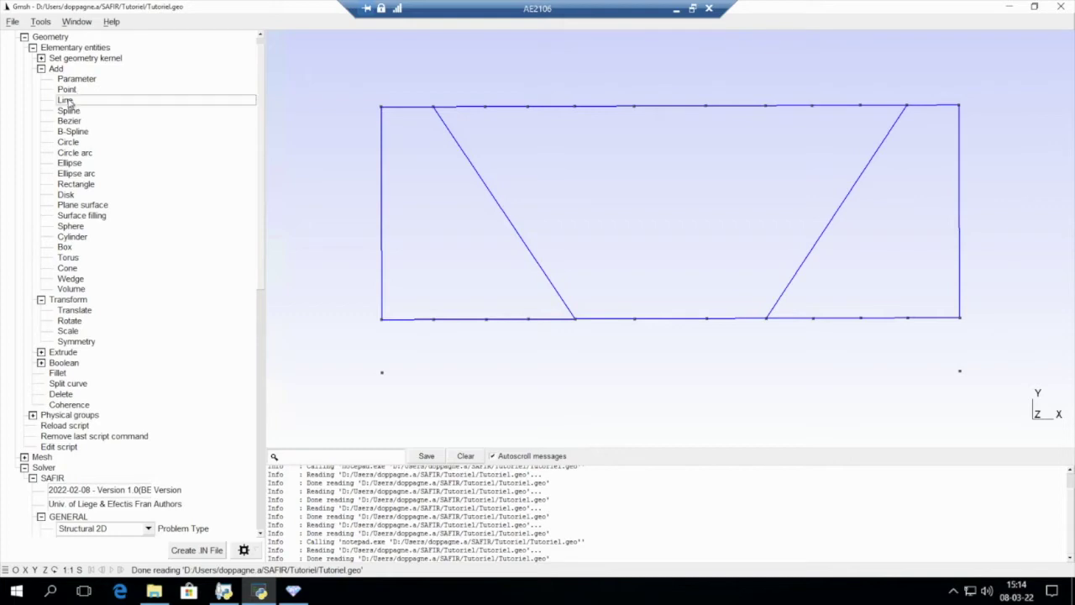
{"action": "left_click", "coordinate": [383, 319]}
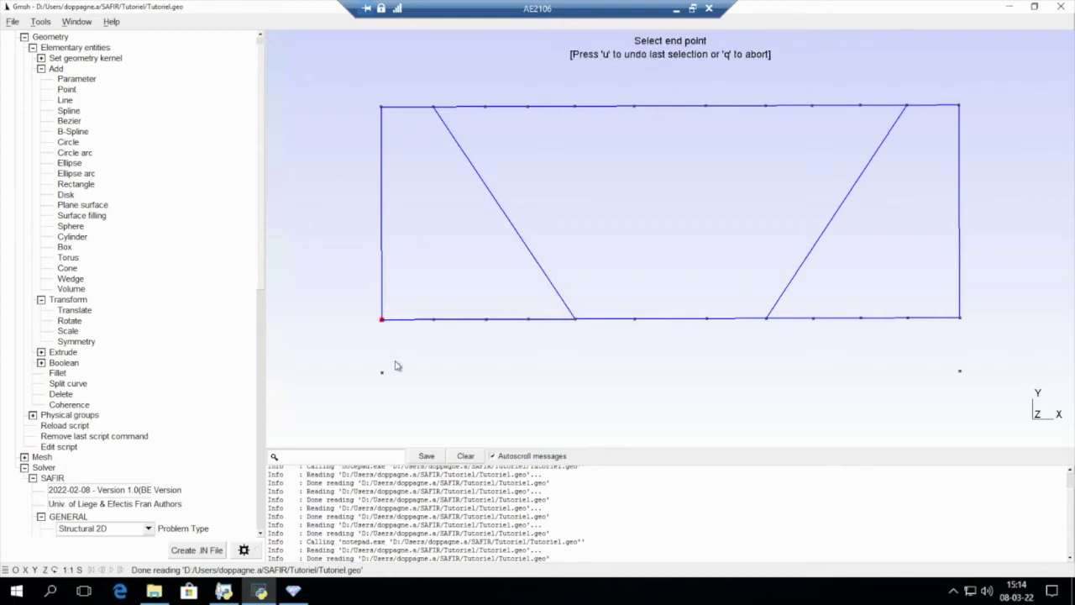
{"action": "left_click", "coordinate": [382, 372]}
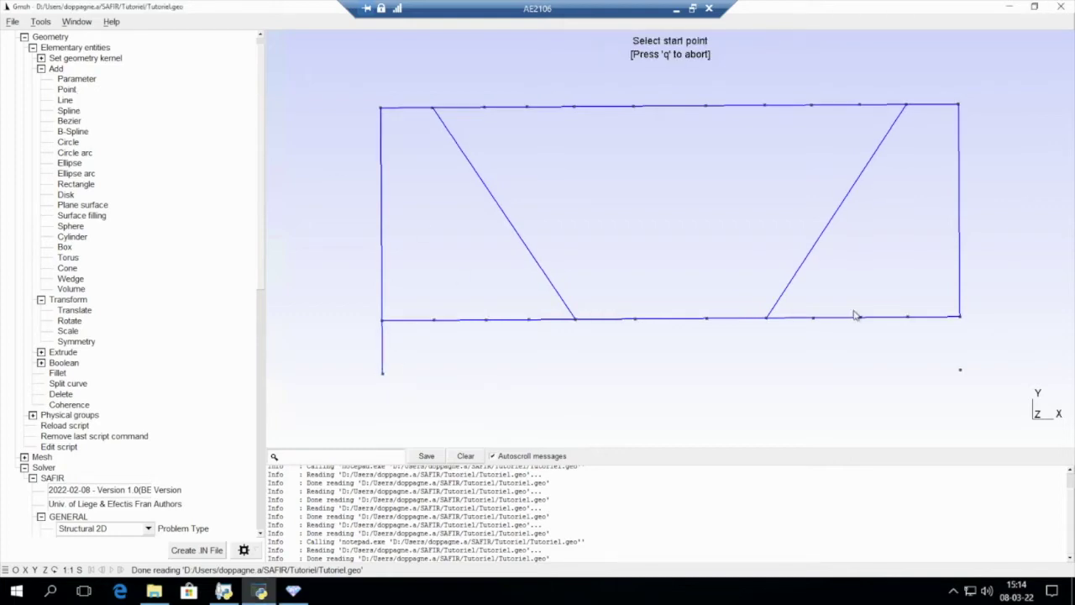
{"action": "left_click", "coordinate": [960, 317]}
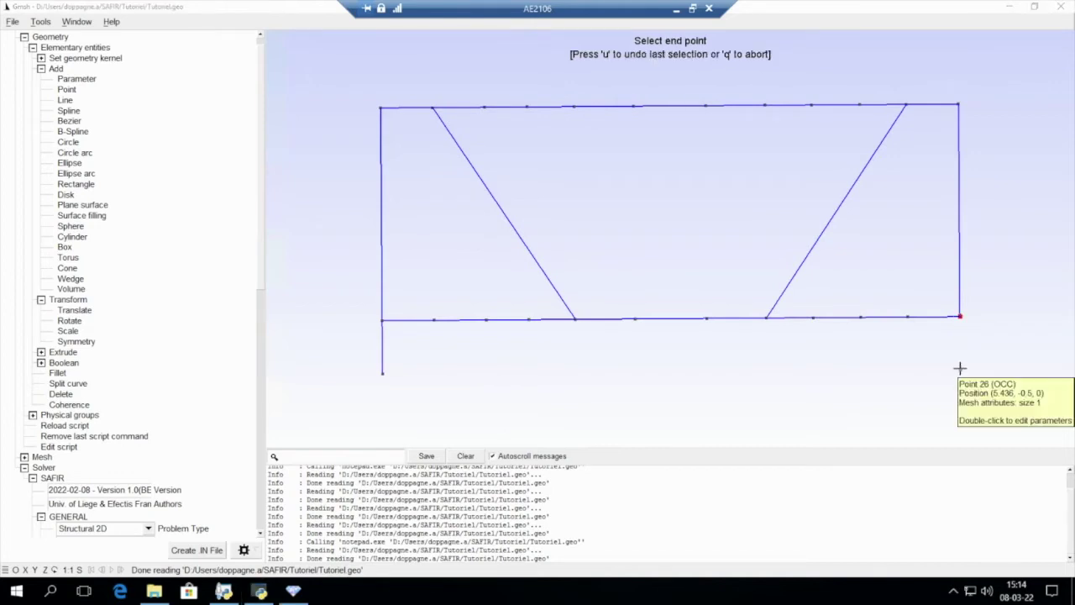
{"action": "left_click", "coordinate": [961, 371]}
{"action": "key", "text": "q"}
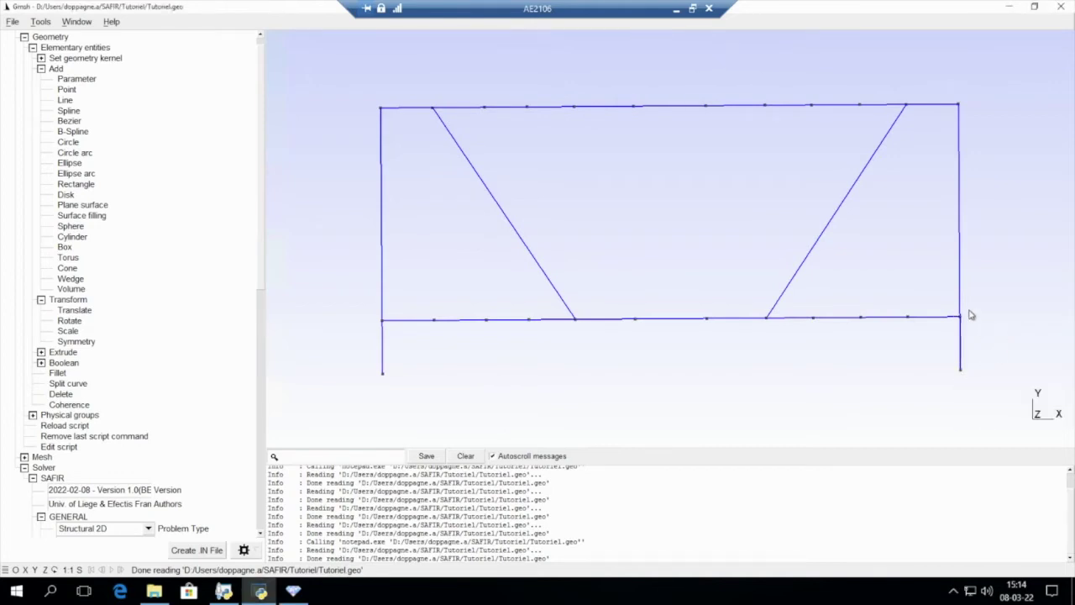
{"action": "right_click", "coordinate": [915, 311]}
{"action": "left_click", "coordinate": [945, 310]}
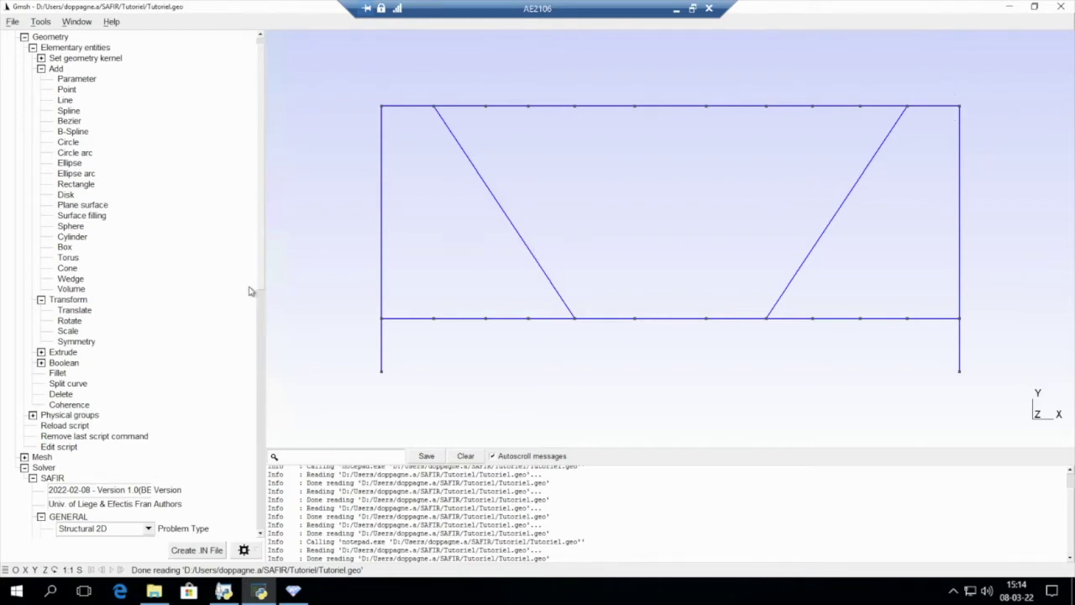
Copy the braced storey's curves 2 units up in Y.
{"action": "left_click", "coordinate": [74, 310]}
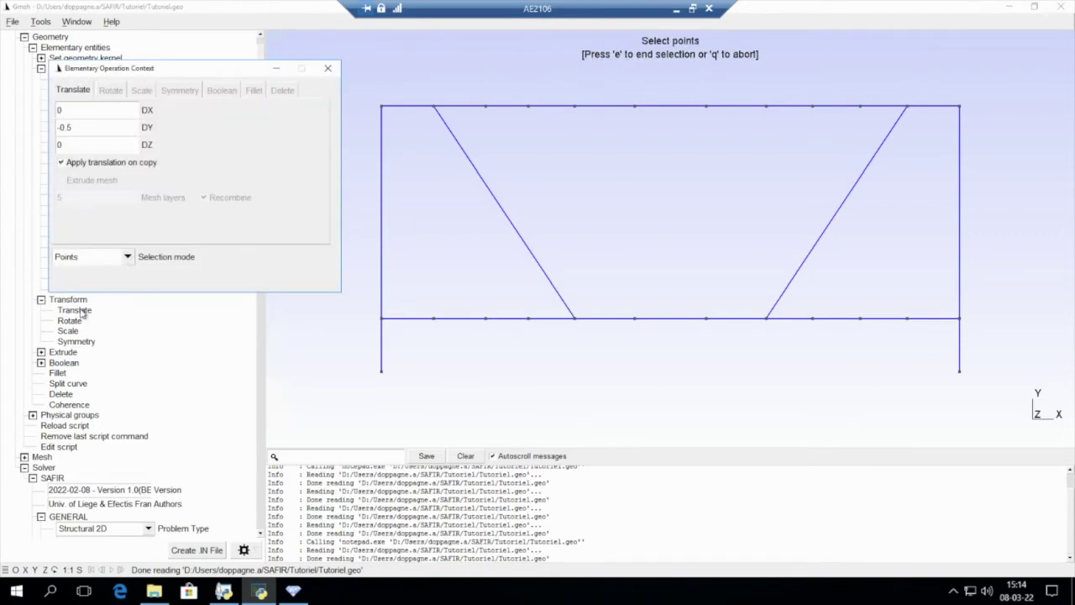
{"action": "left_click", "coordinate": [128, 256]}
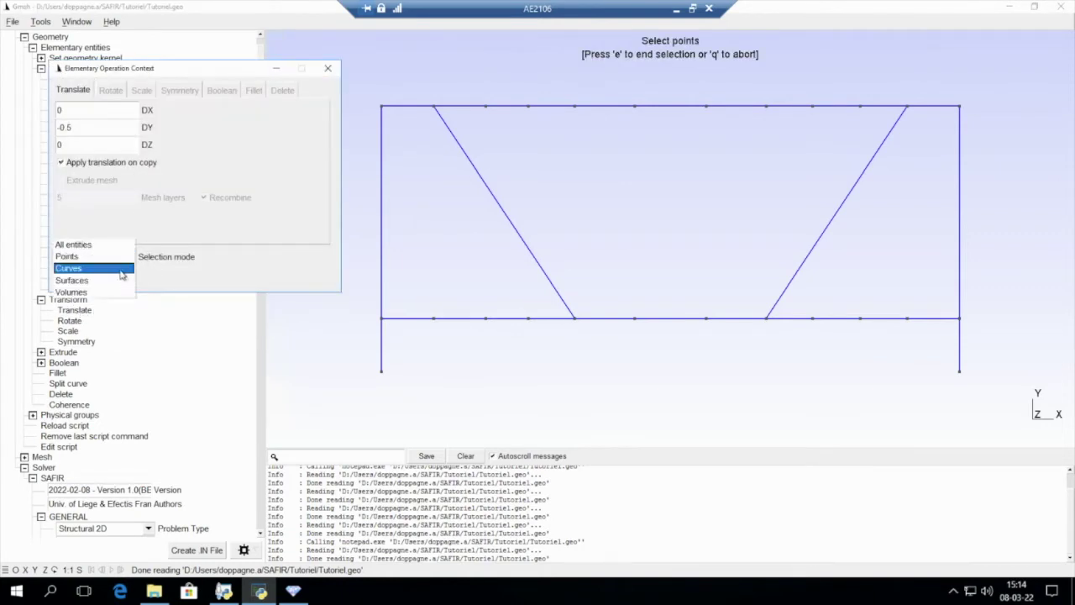
{"action": "left_click", "coordinate": [122, 268]}
{"action": "double_click", "coordinate": [128, 127]}
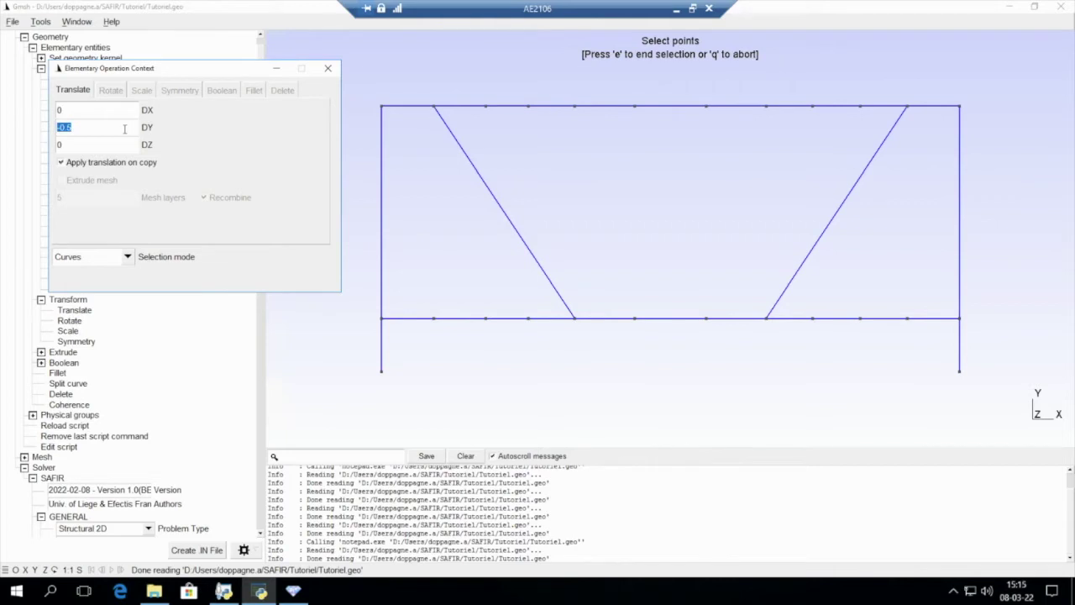
{"action": "type", "text": "2"}
{"action": "left_click_drag", "start_coordinate": [358, 91], "coordinate": [999, 248], "text": "ctrl"}
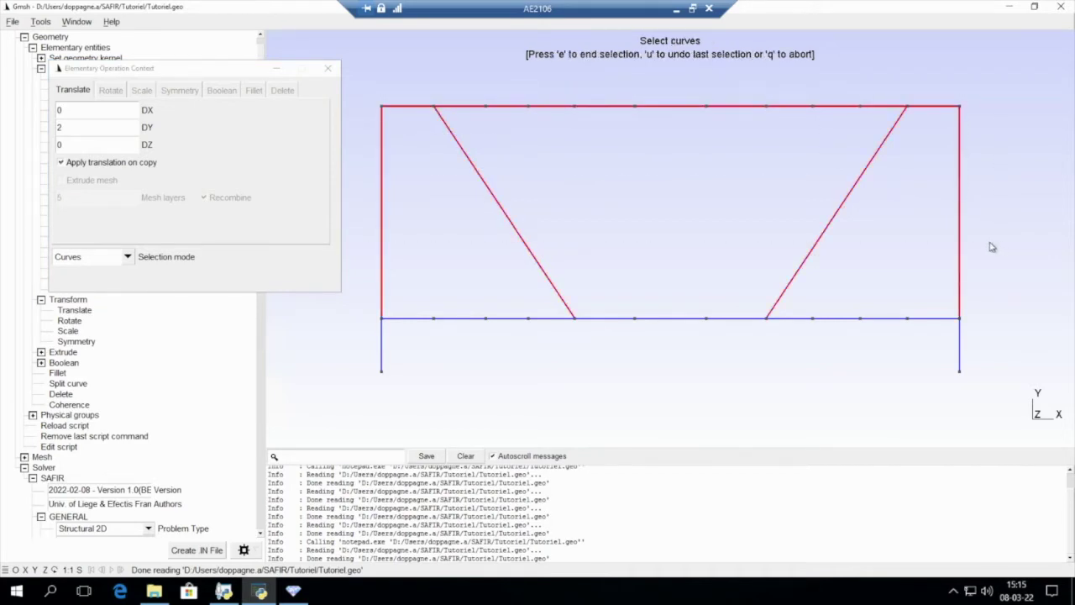
{"action": "key", "text": "e"}
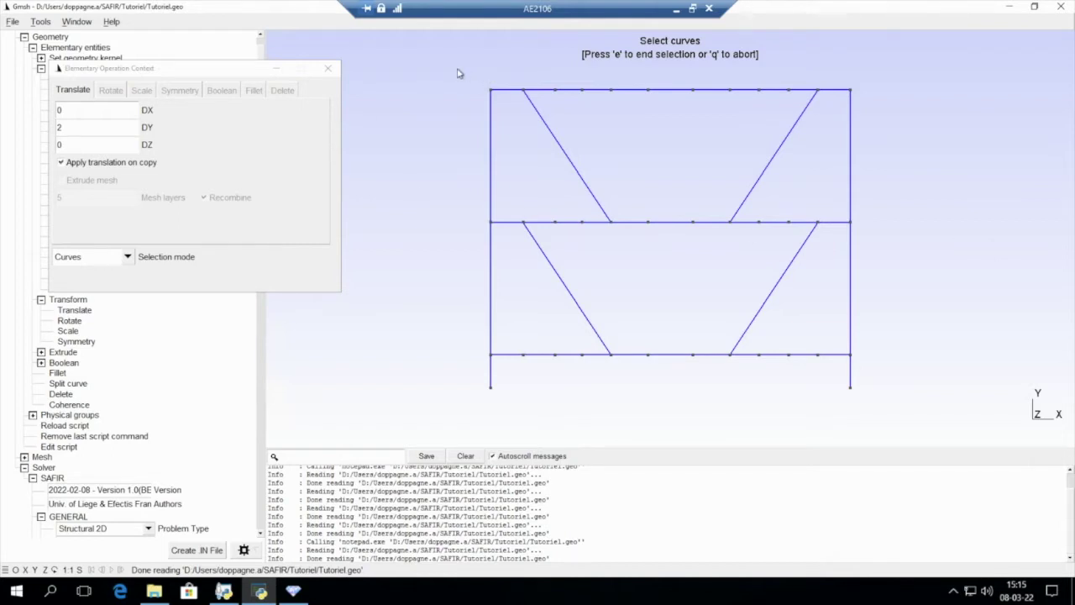
Copy both storeys 4 units up, giving four braced storeys.
{"action": "left_click_drag", "start_coordinate": [423, 48], "coordinate": [888, 305]}
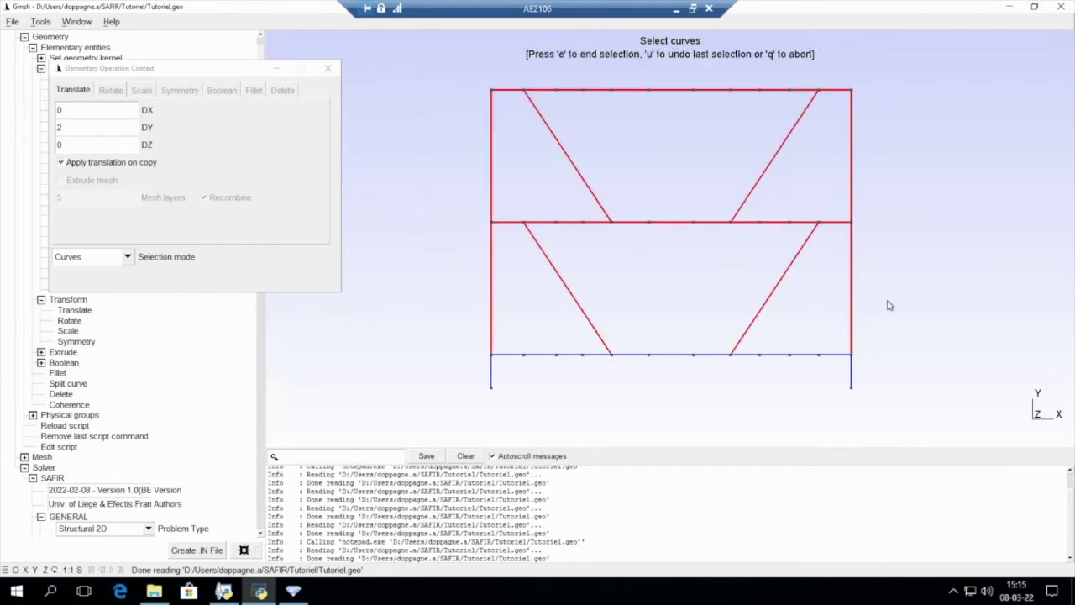
{"action": "left_click", "coordinate": [78, 127]}
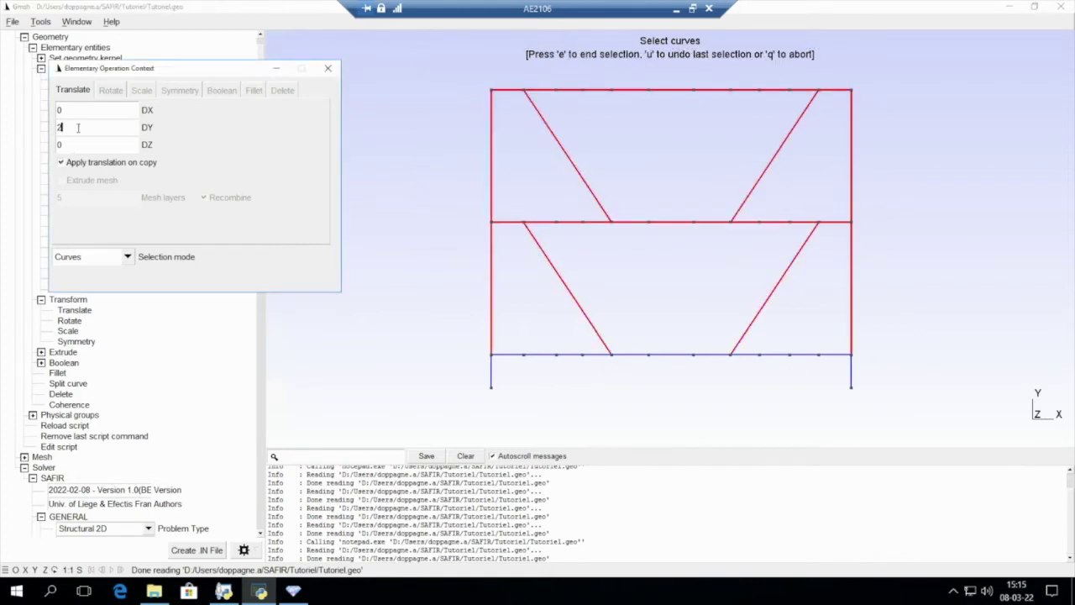
{"action": "key", "text": "BackSpace"}
{"action": "type", "text": "4"}
{"action": "left_click", "coordinate": [413, 145]}
{"action": "key", "text": "e"}
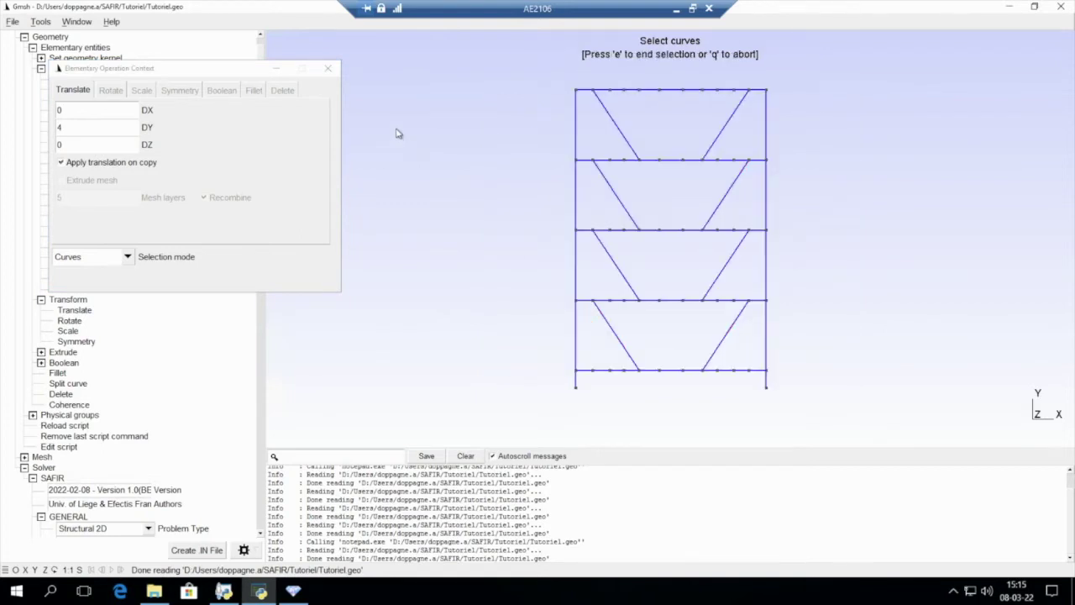
Close the Translate dialog and switch point labels back on to check numbering.
{"action": "left_click", "coordinate": [328, 68]}
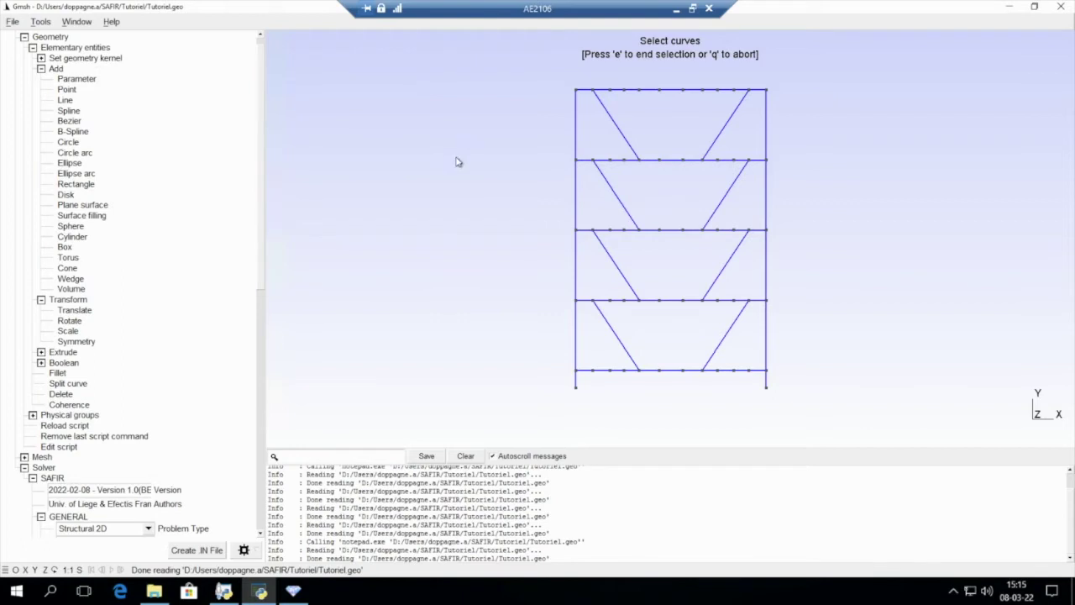
{"action": "scroll", "coordinate": [576, 124], "scroll_direction": "up", "scroll_amount": 2}
{"action": "scroll", "coordinate": [576, 124], "scroll_direction": "up", "scroll_amount": 2}
{"action": "scroll", "coordinate": [434, 118], "scroll_direction": "up", "scroll_amount": 3}
{"action": "right_click_drag", "start_coordinate": [435, 118], "coordinate": [555, 163]}
{"action": "right_click", "coordinate": [546, 144]}
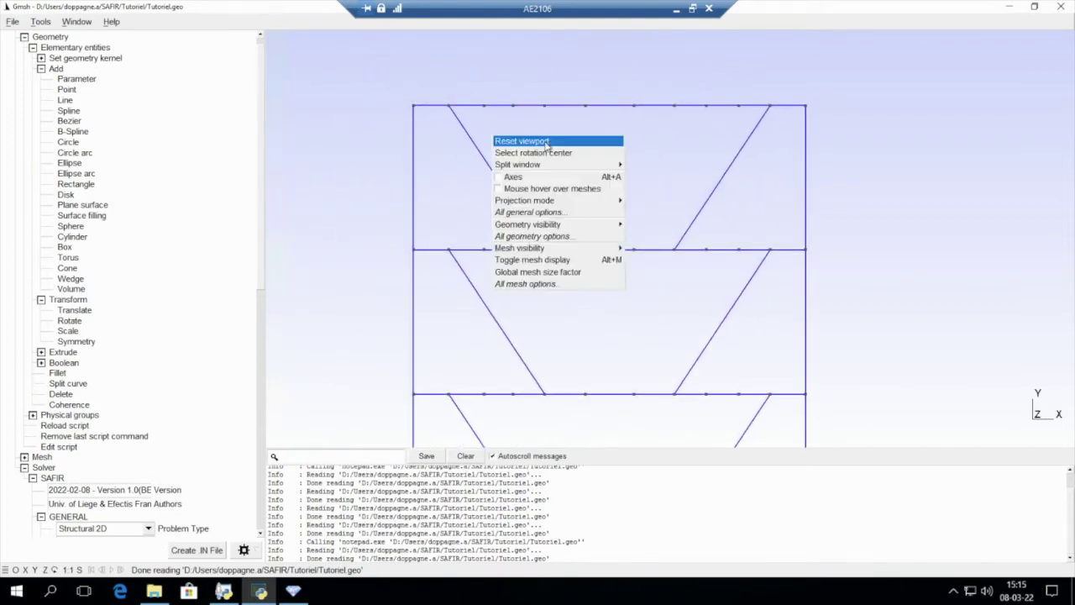
{"action": "left_click", "coordinate": [542, 237]}
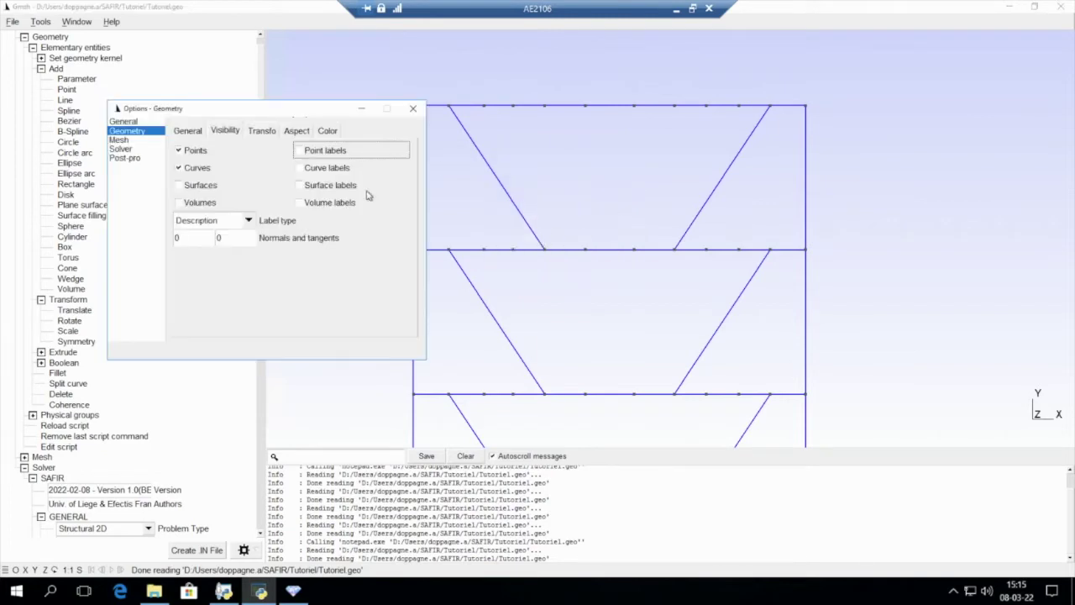
{"action": "left_click", "coordinate": [361, 150]}
{"action": "left_click", "coordinate": [413, 109]}
Merge the duplicate joint points with Coherence and reload the script.
{"action": "scroll", "coordinate": [554, 112], "scroll_direction": "up", "scroll_amount": 5}
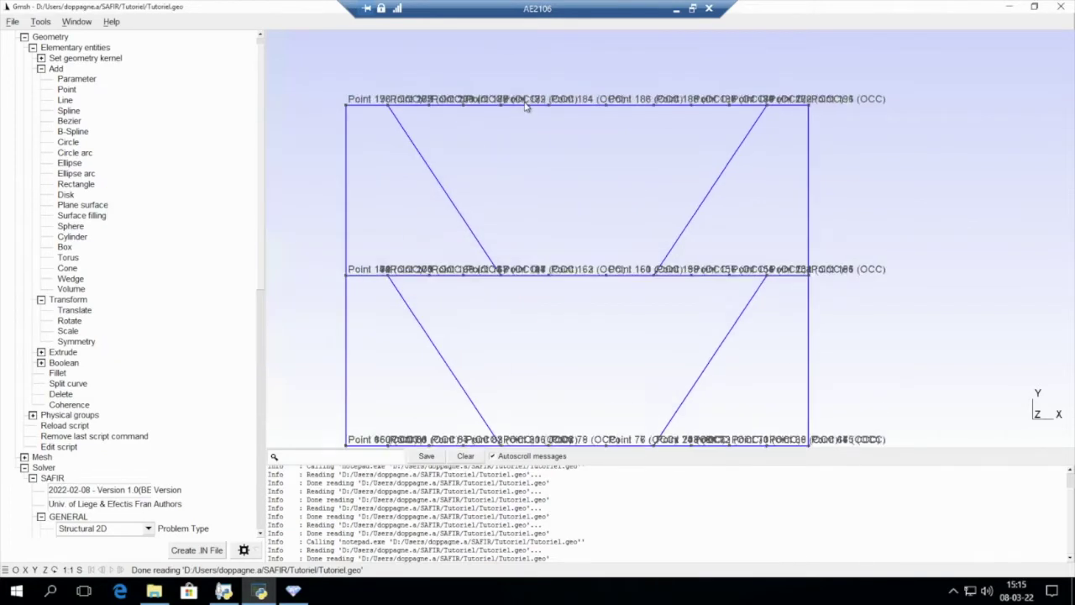
{"action": "scroll", "coordinate": [555, 112], "scroll_direction": "up", "scroll_amount": 2}
{"action": "scroll", "coordinate": [526, 84], "scroll_direction": "up", "scroll_amount": 2}
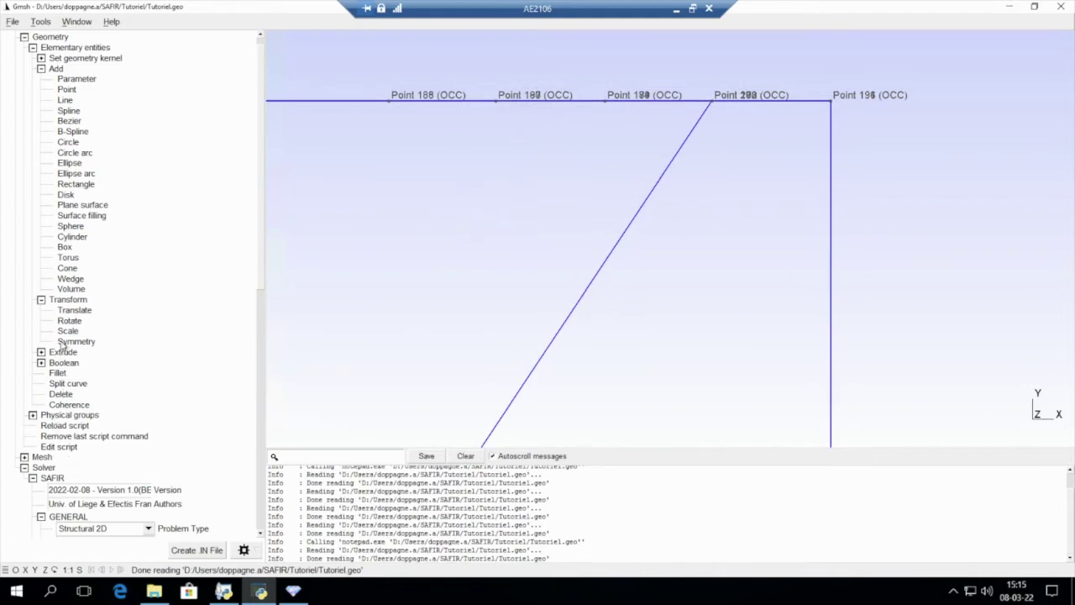
{"action": "left_click", "coordinate": [69, 404]}
{"action": "left_click", "coordinate": [65, 427]}
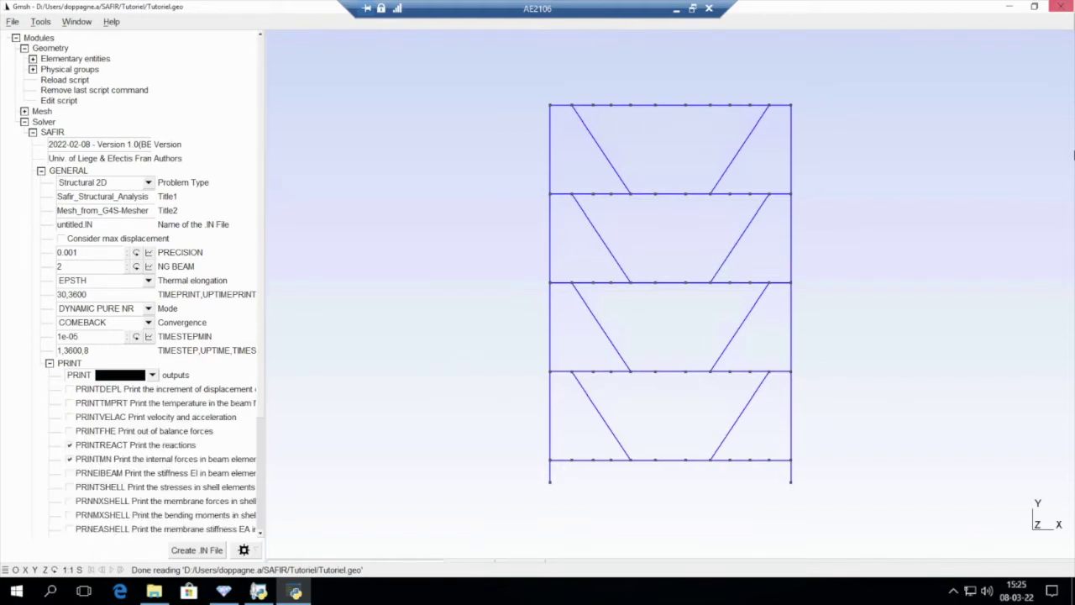
Start a new physical curve group named Columns.
{"action": "left_click", "coordinate": [33, 68]}
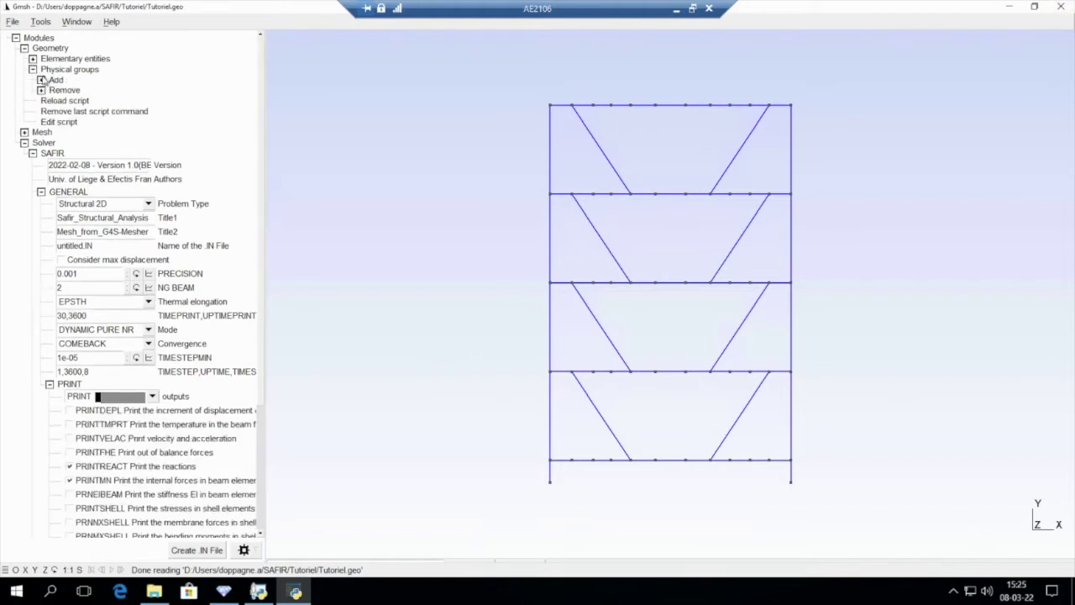
{"action": "left_click", "coordinate": [41, 80]}
{"action": "left_click", "coordinate": [68, 100]}
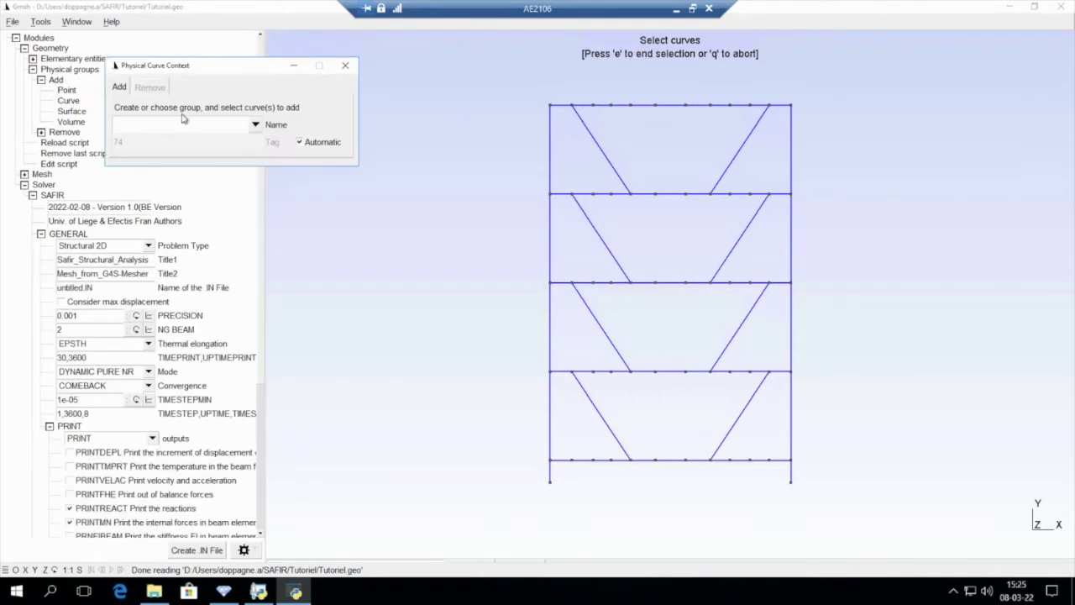
{"action": "type", "text": "Columns"}
Add all five left and five right column segments, including base stubs, to Columns.
{"action": "left_click", "coordinate": [549, 168]}
{"action": "left_click", "coordinate": [549, 228]}
{"action": "left_click", "coordinate": [549, 323]}
{"action": "left_click", "coordinate": [550, 420]}
{"action": "left_click", "coordinate": [549, 476]}
{"action": "left_click", "coordinate": [791, 472]}
{"action": "left_click", "coordinate": [790, 326]}
{"action": "left_click", "coordinate": [790, 391]}
{"action": "left_click", "coordinate": [790, 236]}
{"action": "left_click", "coordinate": [789, 148]}
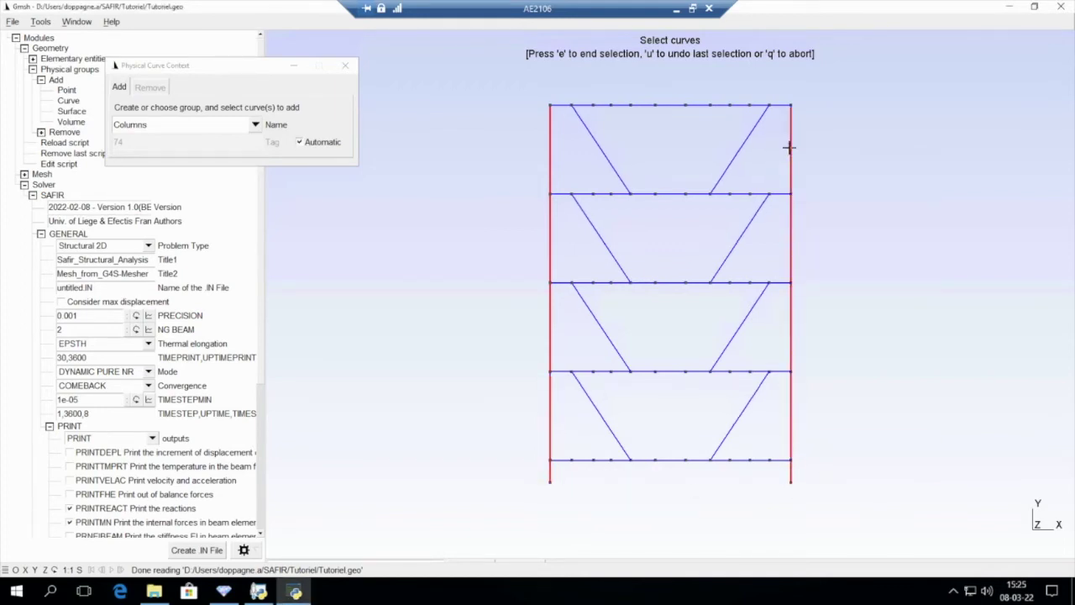
Create the Columns group and choose a new carbon steel material definition.
{"action": "key", "text": "e"}
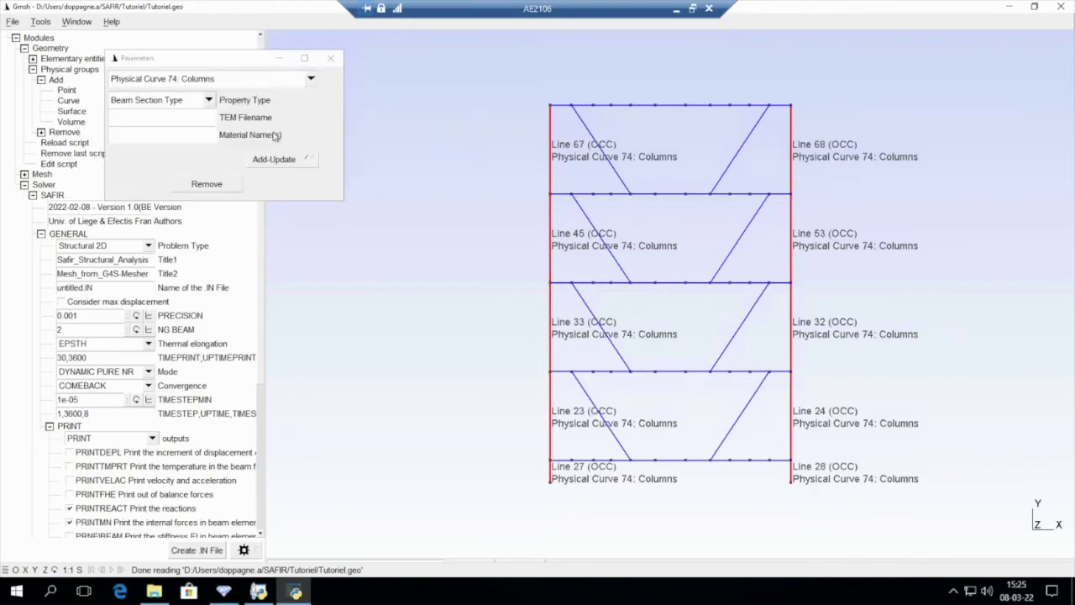
{"action": "left_click", "coordinate": [208, 100]}
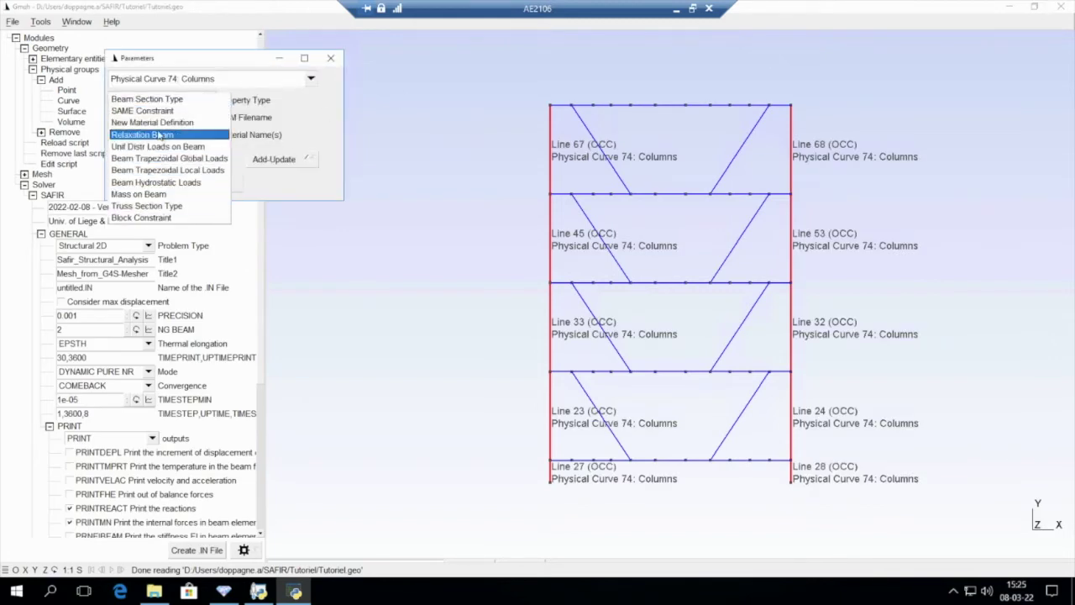
{"action": "left_click", "coordinate": [152, 123]}
{"action": "left_click", "coordinate": [208, 117]}
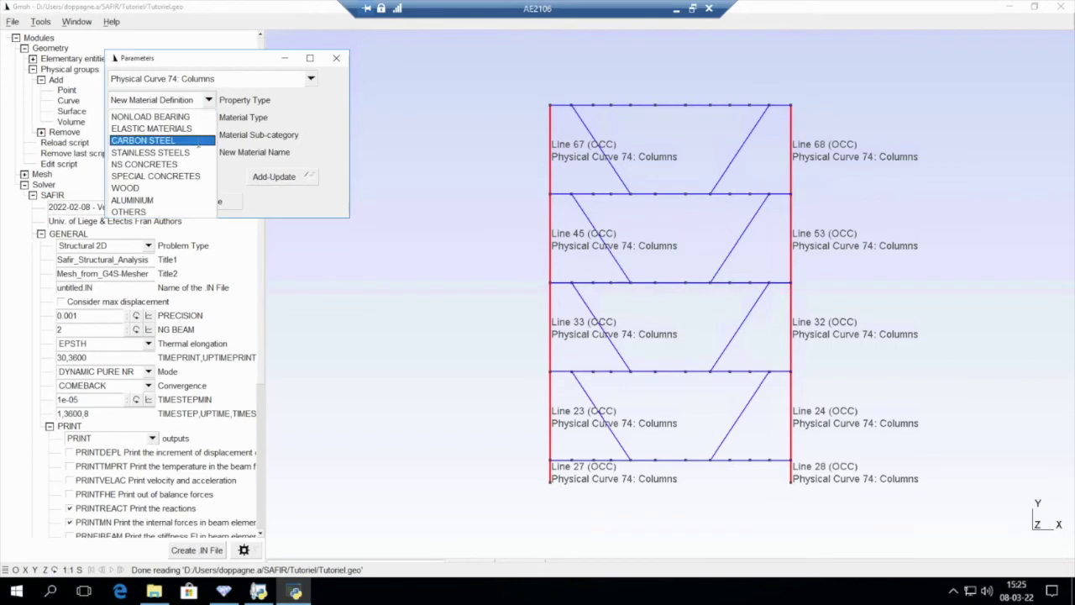
{"action": "left_click", "coordinate": [168, 140]}
Define material s460 with Young's modulus 2.1e+11 and yield strength 4.6e+08.
{"action": "left_click", "coordinate": [153, 153]}
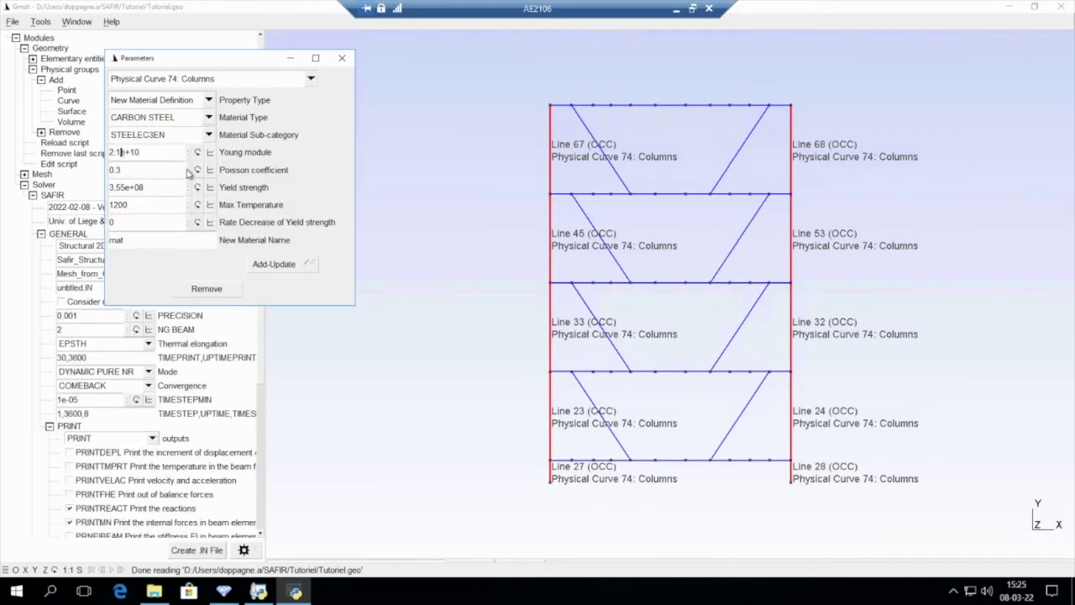
{"action": "key", "text": "BackSpace"}
{"action": "key", "text": "BackSpace"}
{"action": "type", "text": "10.0"}
{"action": "key", "text": "BackSpace"}
{"action": "key", "text": "Return"}
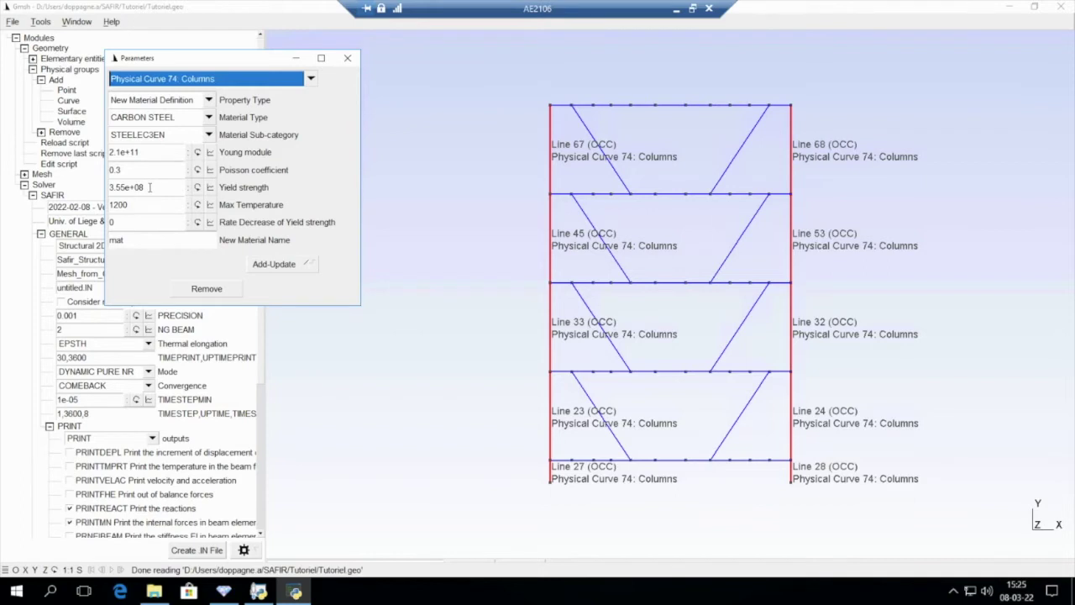
{"action": "left_click", "coordinate": [145, 187]}
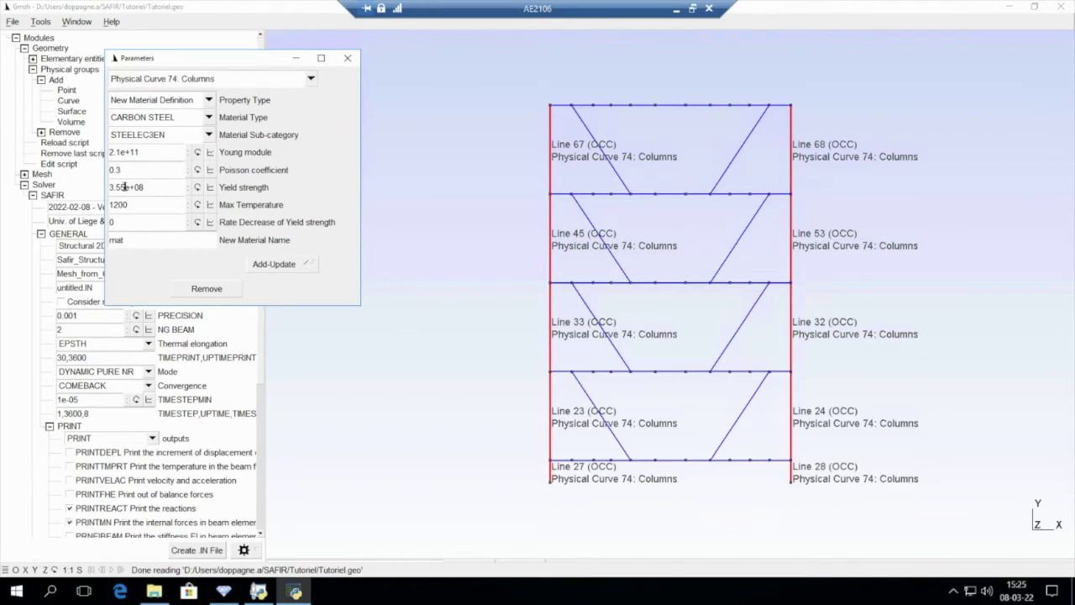
{"action": "left_click_drag", "start_coordinate": [125, 187], "coordinate": [98, 185]}
{"action": "type", "text": "4.6"}
{"action": "key", "text": "Return"}
{"action": "left_click", "coordinate": [151, 239]}
{"action": "key", "text": "BackSpace"}
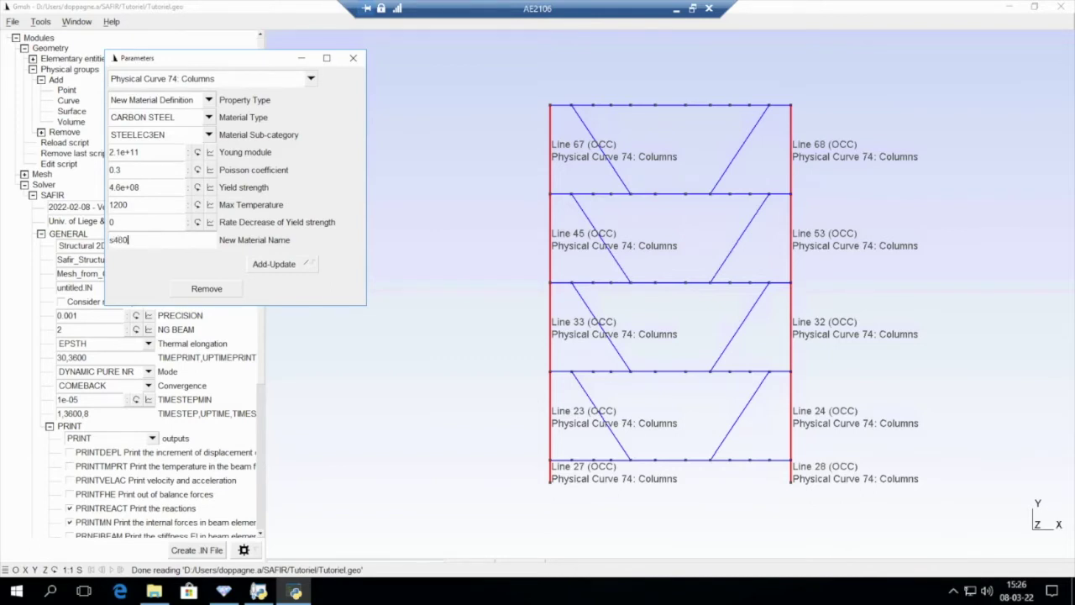
{"action": "key", "text": "Return"}
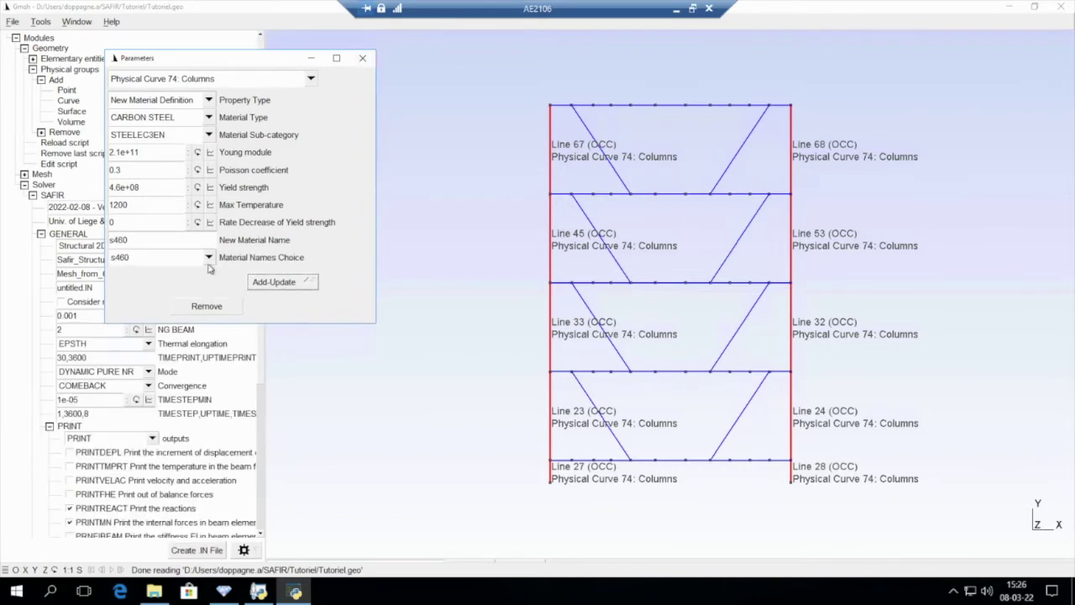
Add a second material s420 with yield strength 4.2e+08.
{"action": "left_click", "coordinate": [120, 186]}
{"action": "key", "text": "BackSpace"}
{"action": "type", "text": "2"}
{"action": "left_click", "coordinate": [159, 239]}
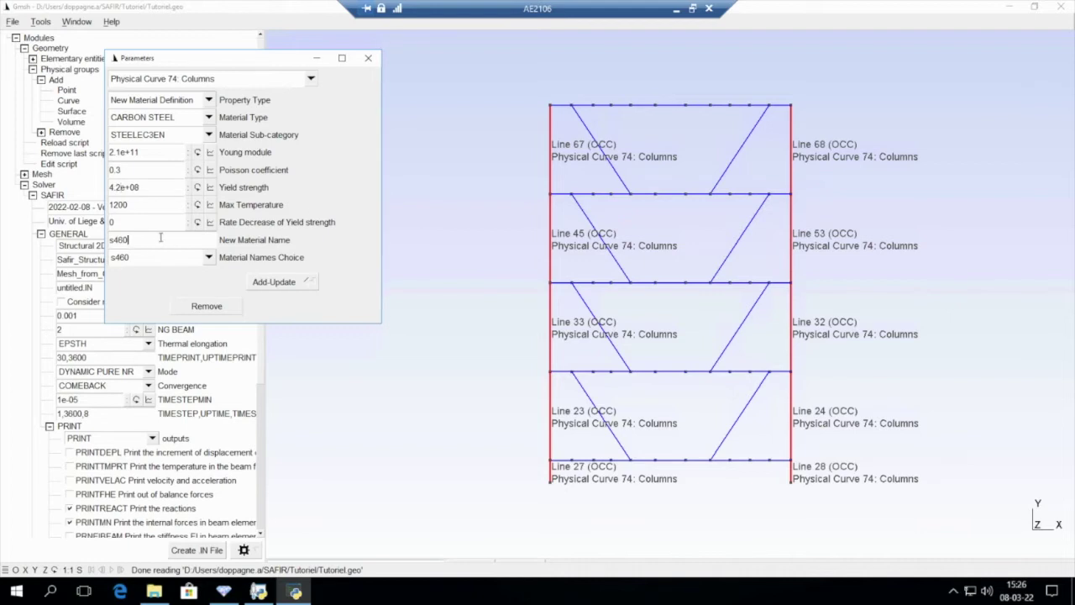
{"action": "key", "text": "BackSpace"}
{"action": "key", "text": "BackSpace"}
{"action": "type", "text": "20"}
{"action": "left_click", "coordinate": [266, 284]}
{"action": "left_click", "coordinate": [205, 259]}
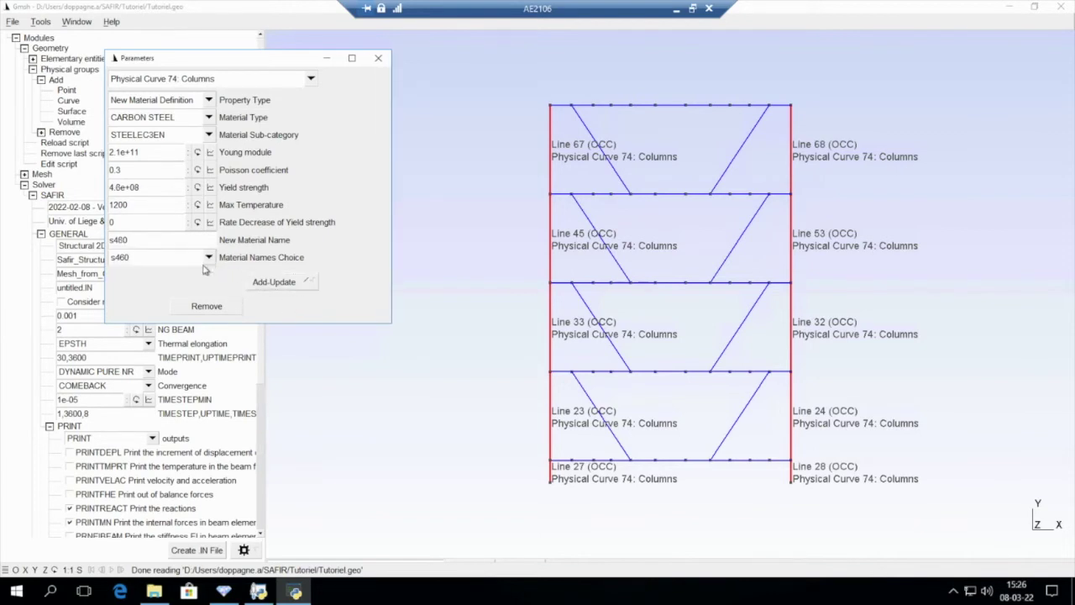
{"action": "left_click", "coordinate": [210, 100]}
{"action": "left_click", "coordinate": [158, 118]}
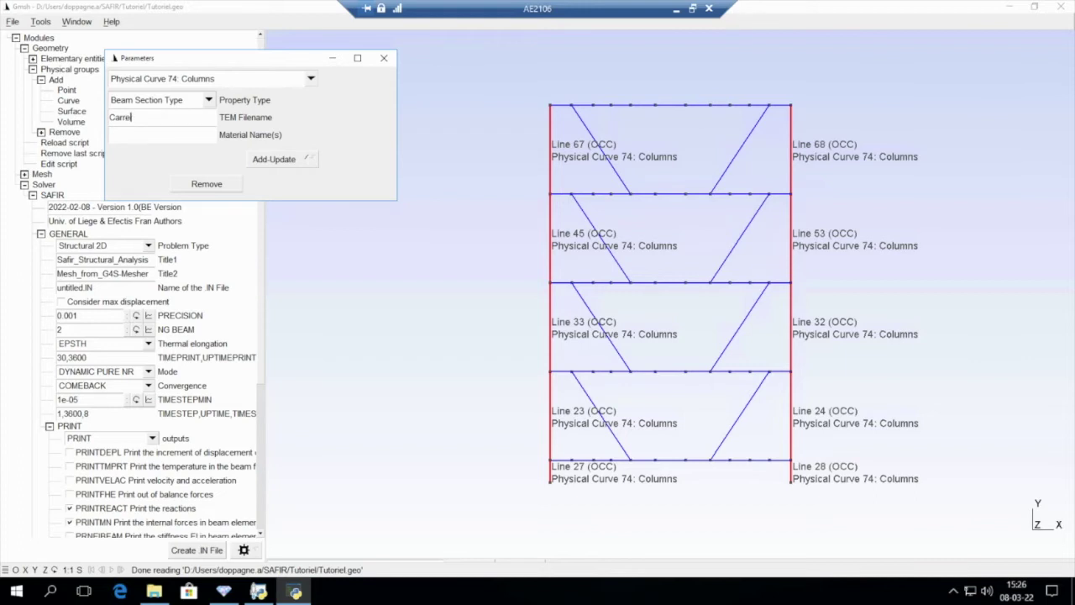
Assign the Columns the Carre140.TEM beam section with material s420.
{"action": "type", "text": "140 Tem"}
{"action": "key", "text": "BackSpace"}
{"action": "key", "text": "BackSpace"}
{"action": "type", "text": "EM"}
{"action": "left_click", "coordinate": [176, 137]}
{"action": "type", "text": "s420"}
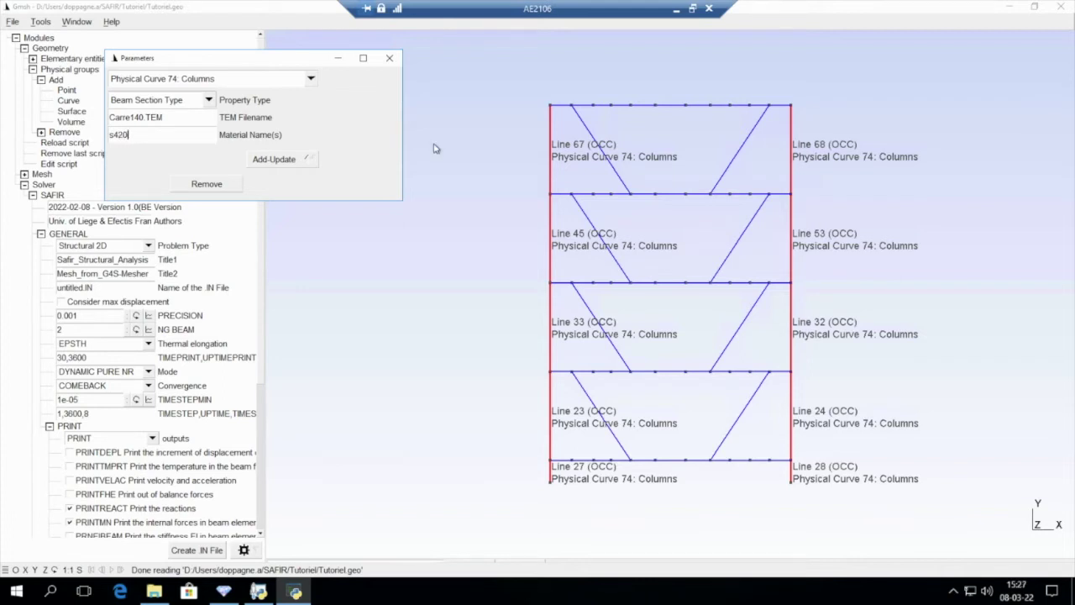
{"action": "left_click", "coordinate": [298, 163]}
{"action": "left_click", "coordinate": [395, 57]}
Display member materials to verify, clear the labels, and start a new physical curve group.
{"action": "scroll", "coordinate": [173, 389], "scroll_direction": "down", "scroll_amount": 5}
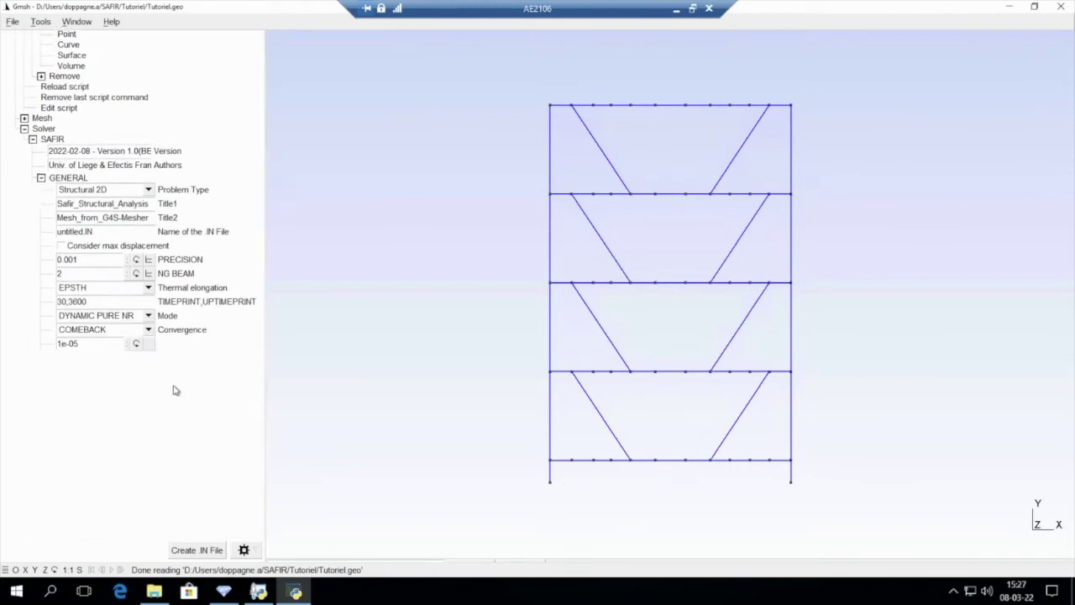
{"action": "left_click", "coordinate": [105, 432]}
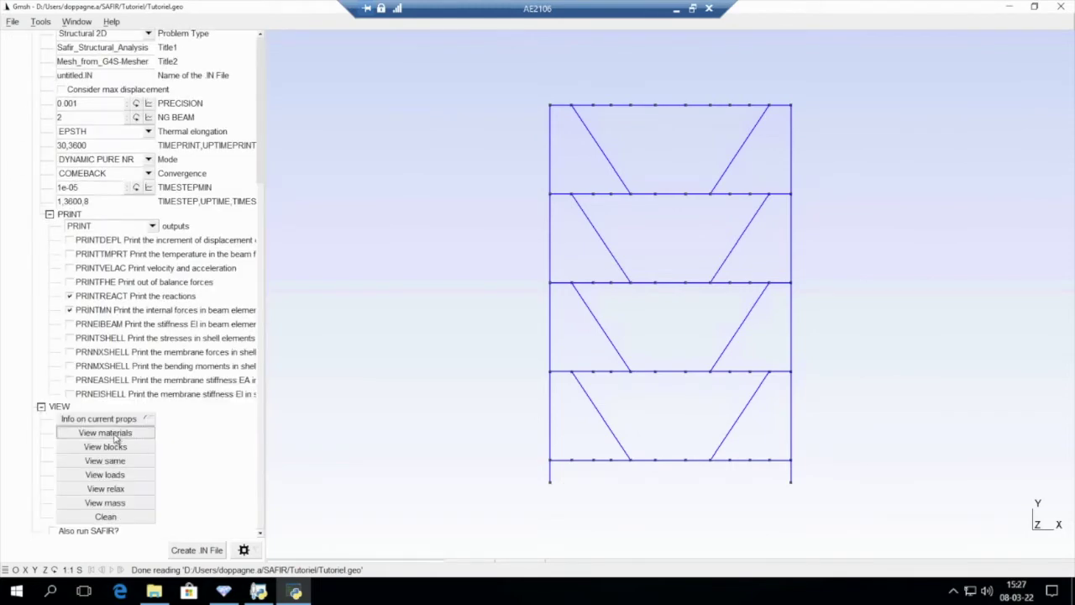
{"action": "scroll", "coordinate": [123, 479], "scroll_direction": "down", "scroll_amount": 1}
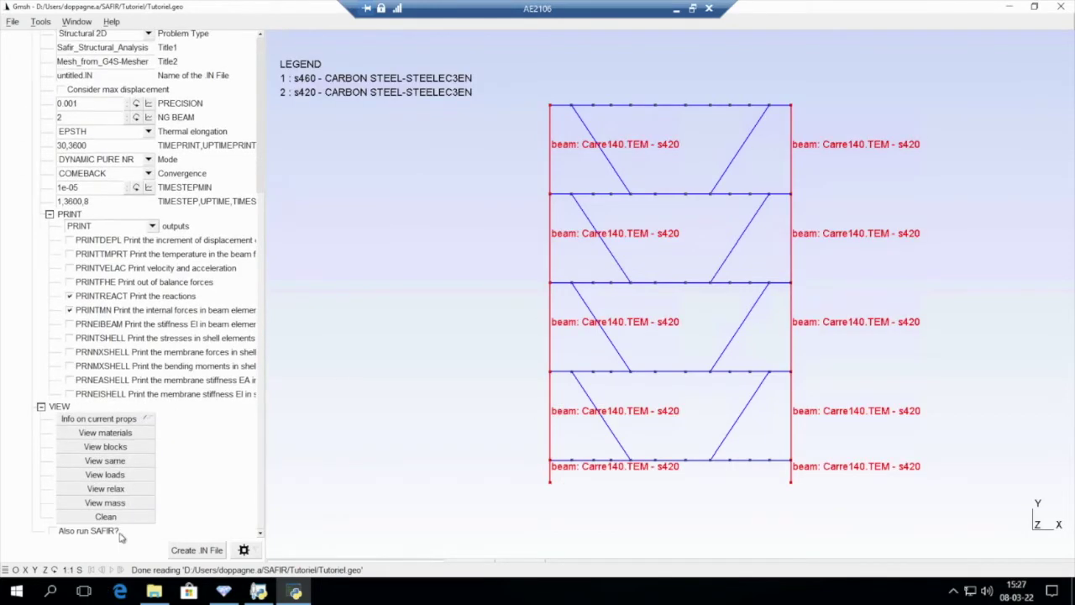
{"action": "left_click", "coordinate": [120, 518]}
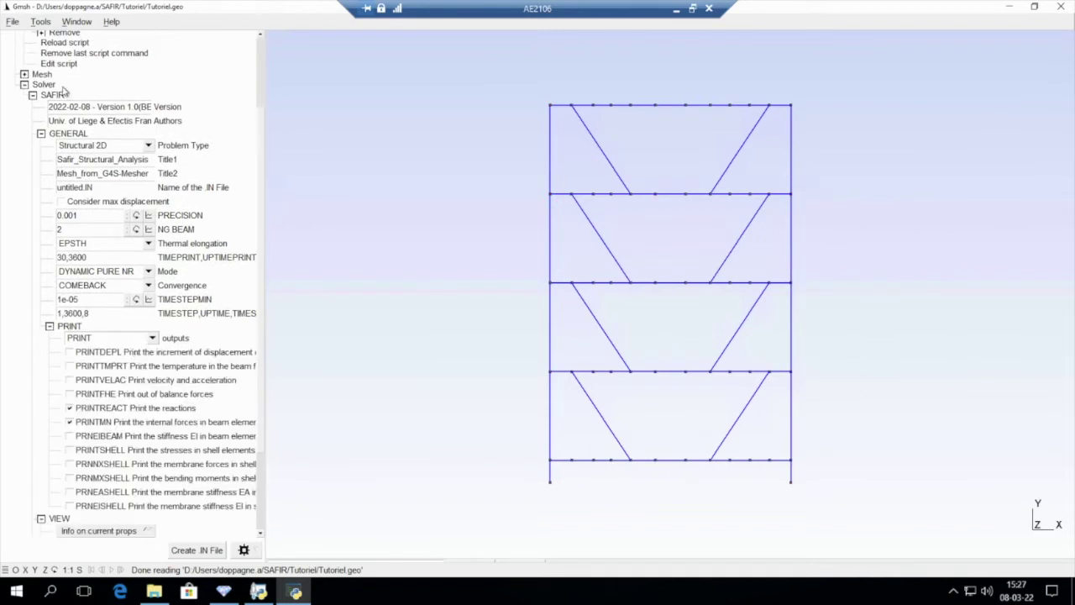
{"action": "scroll", "coordinate": [67, 97], "scroll_direction": "up", "scroll_amount": 3}
{"action": "left_click", "coordinate": [73, 101]}
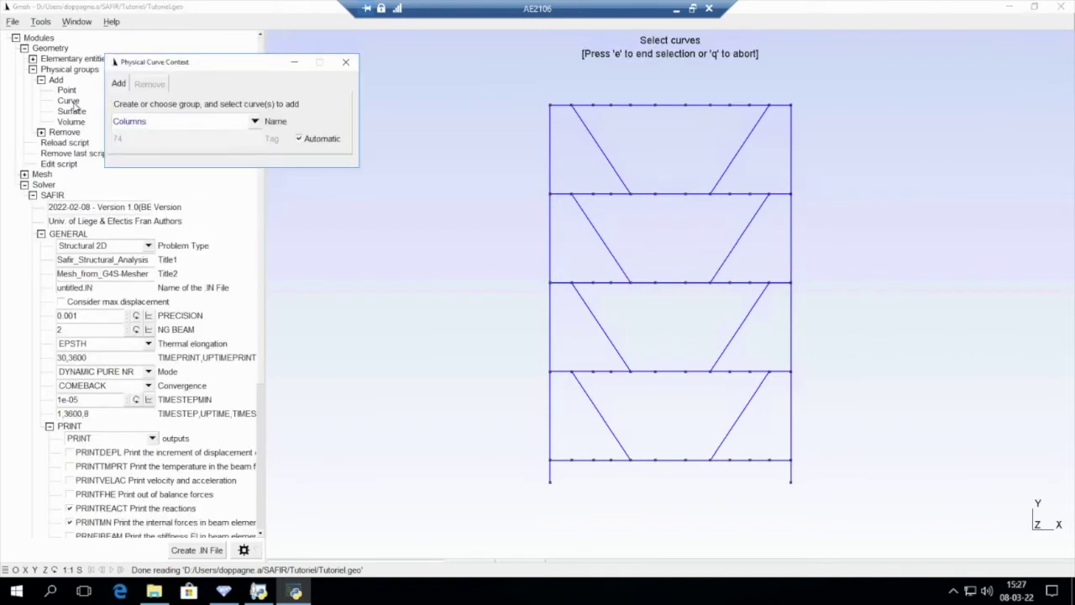
Name the group Diagonales and pick all eight diagonal braces, two per bay.
{"action": "double_click", "coordinate": [157, 124]}
{"action": "type", "text": "Diagonales"}
{"action": "left_click", "coordinate": [615, 170]}
{"action": "left_click", "coordinate": [739, 156]}
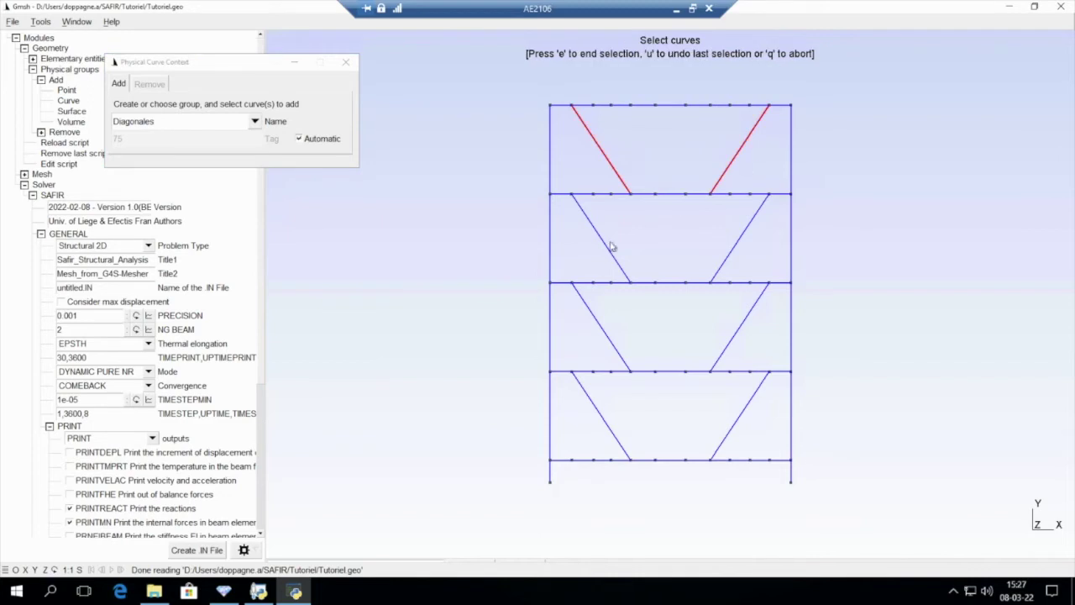
{"action": "left_click", "coordinate": [732, 251]}
{"action": "left_click", "coordinate": [612, 258]}
{"action": "left_click", "coordinate": [598, 339]}
{"action": "left_click", "coordinate": [732, 355]}
{"action": "left_click", "coordinate": [740, 412]}
{"action": "left_click", "coordinate": [608, 424]}
{"action": "key", "text": "e"}
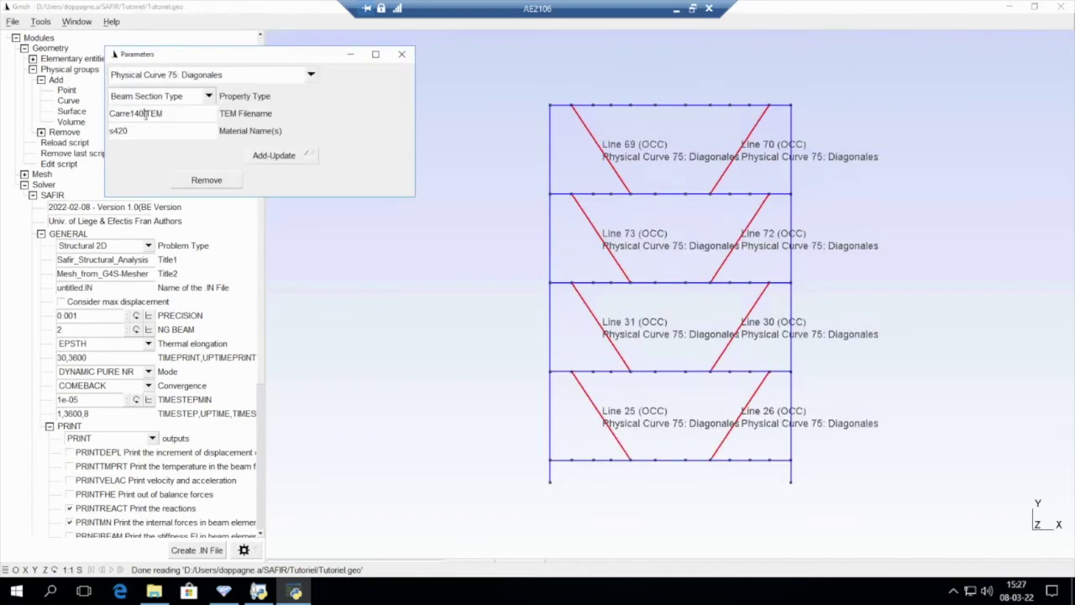
Assign the diagonals the U80.TEM section in s460 and show the material legend.
{"action": "key", "text": "BackSpace"}
{"action": "key", "text": "BackSpace"}
{"action": "key", "text": "BackSpace"}
{"action": "key", "text": "BackSpace"}
{"action": "key", "text": "BackSpace"}
{"action": "key", "text": "BackSpace"}
{"action": "key", "text": "BackSpace"}
{"action": "key", "text": "BackSpace"}
{"action": "type", "text": "U80."}
{"action": "left_click", "coordinate": [148, 132]}
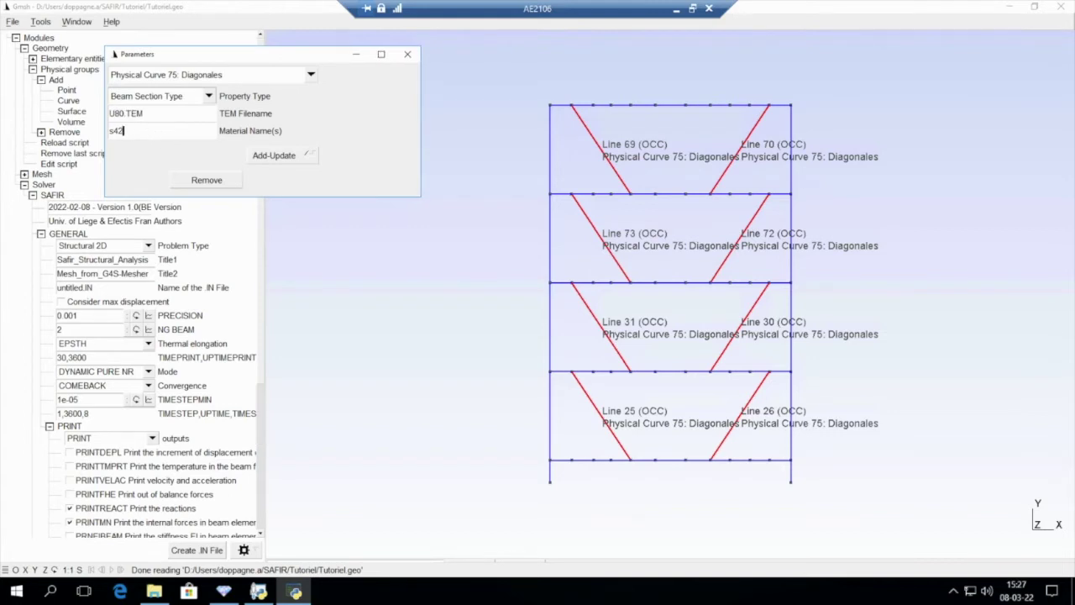
{"action": "type", "text": "60"}
{"action": "left_click", "coordinate": [293, 156]}
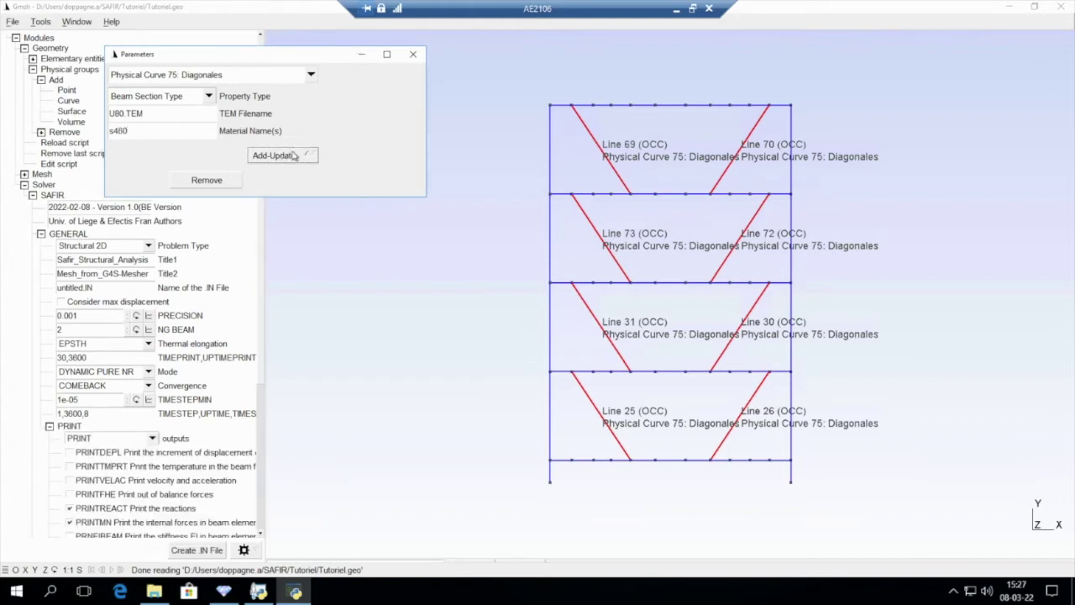
{"action": "left_click", "coordinate": [412, 54]}
{"action": "scroll", "coordinate": [159, 445], "scroll_direction": "down", "scroll_amount": 5}
{"action": "left_click", "coordinate": [131, 446]}
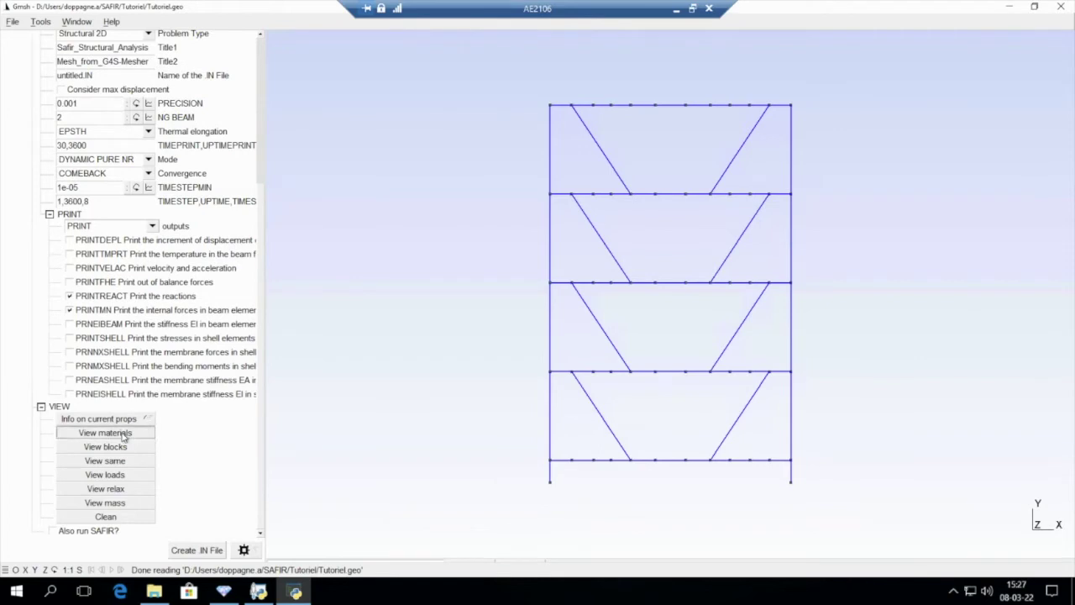
Set Diagonales to Relaxation Beam with -1 for Node1 and Node2 local X and Y.
{"action": "left_click", "coordinate": [124, 517]}
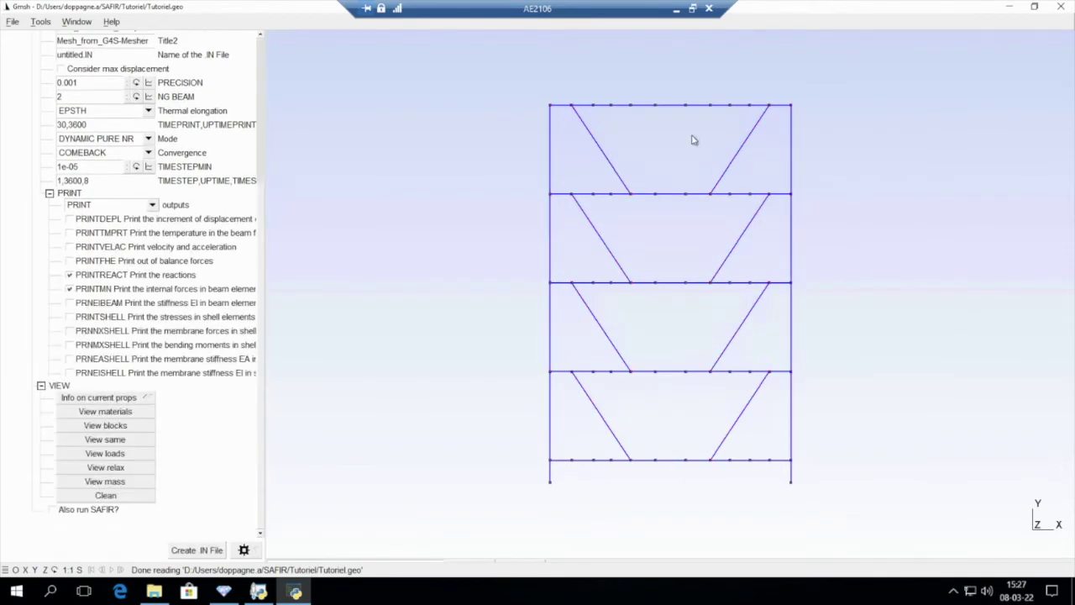
{"action": "left_click", "coordinate": [595, 148]}
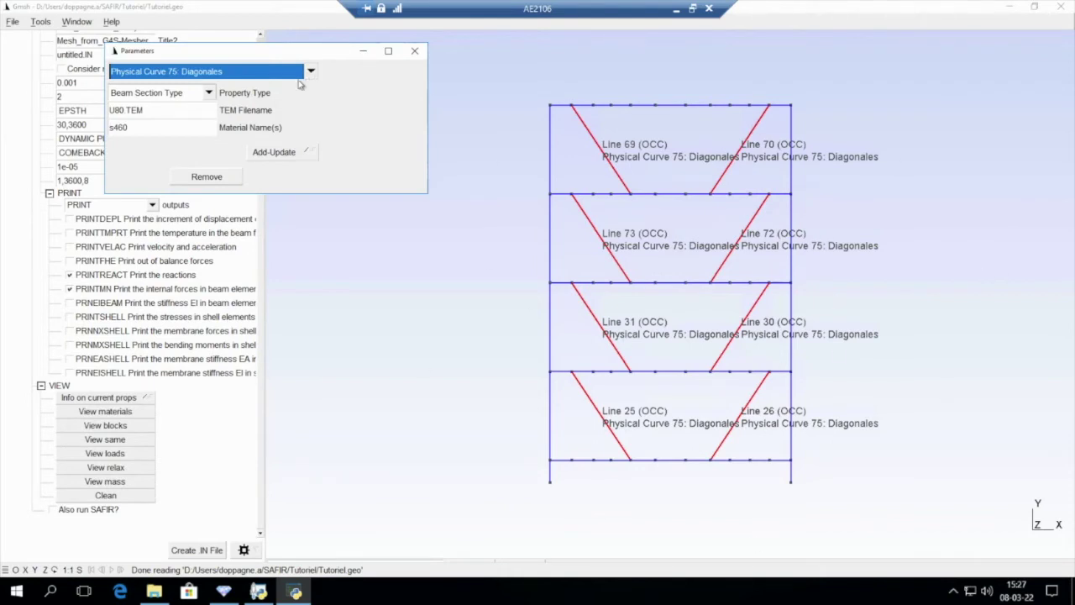
{"action": "left_click", "coordinate": [202, 93]}
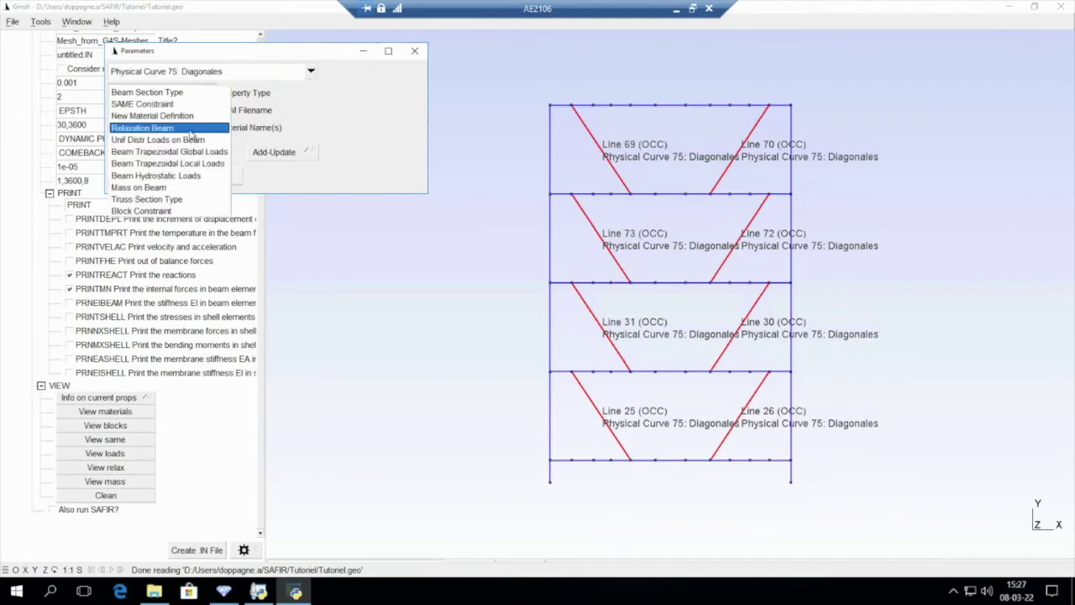
{"action": "left_click", "coordinate": [188, 127]}
{"action": "left_click", "coordinate": [151, 112]}
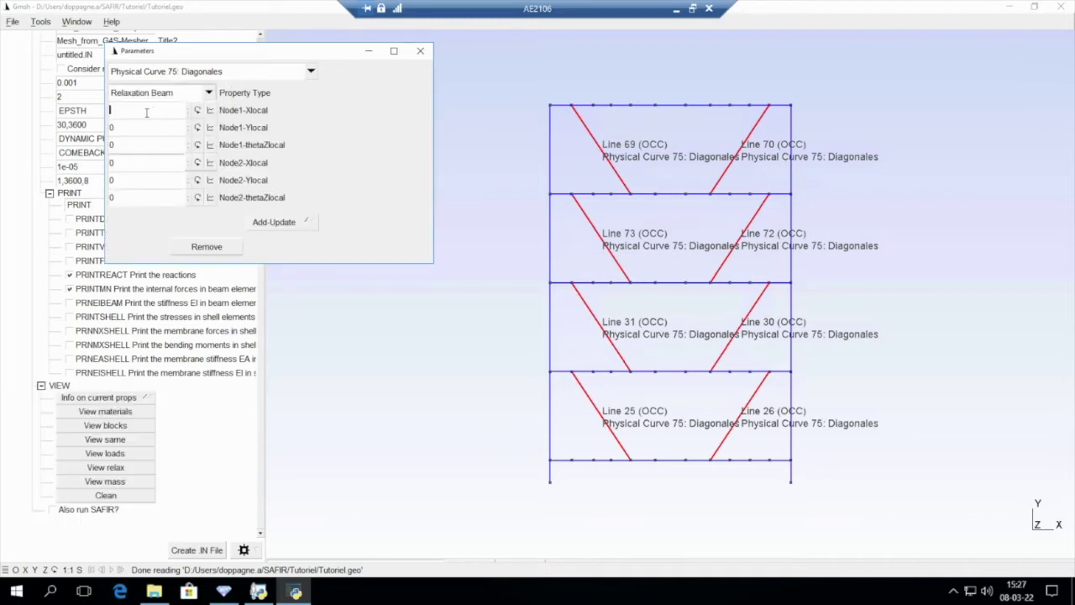
{"action": "type", "text": "-1"}
{"action": "left_click", "coordinate": [144, 128]}
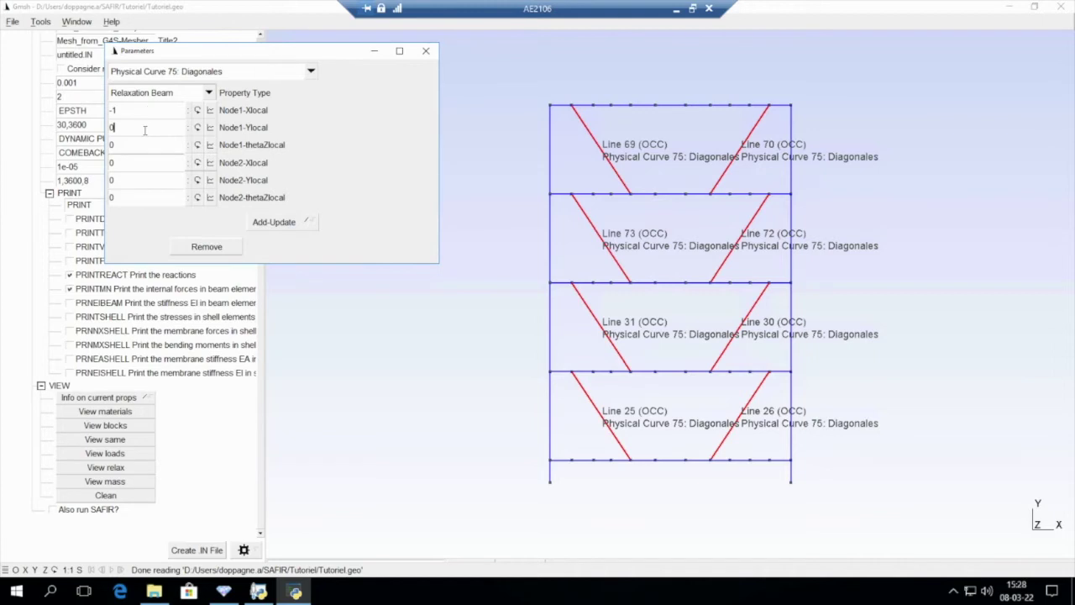
{"action": "left_click", "coordinate": [141, 164]}
{"action": "key", "text": "BackSpace"}
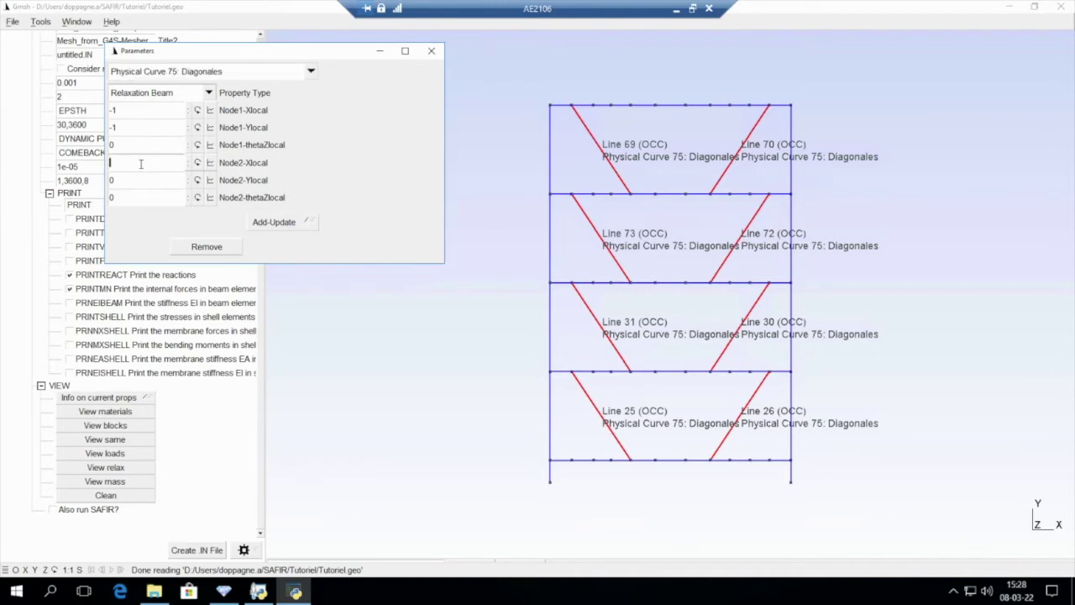
{"action": "left_click", "coordinate": [123, 181]}
{"action": "key", "text": "BackSpace"}
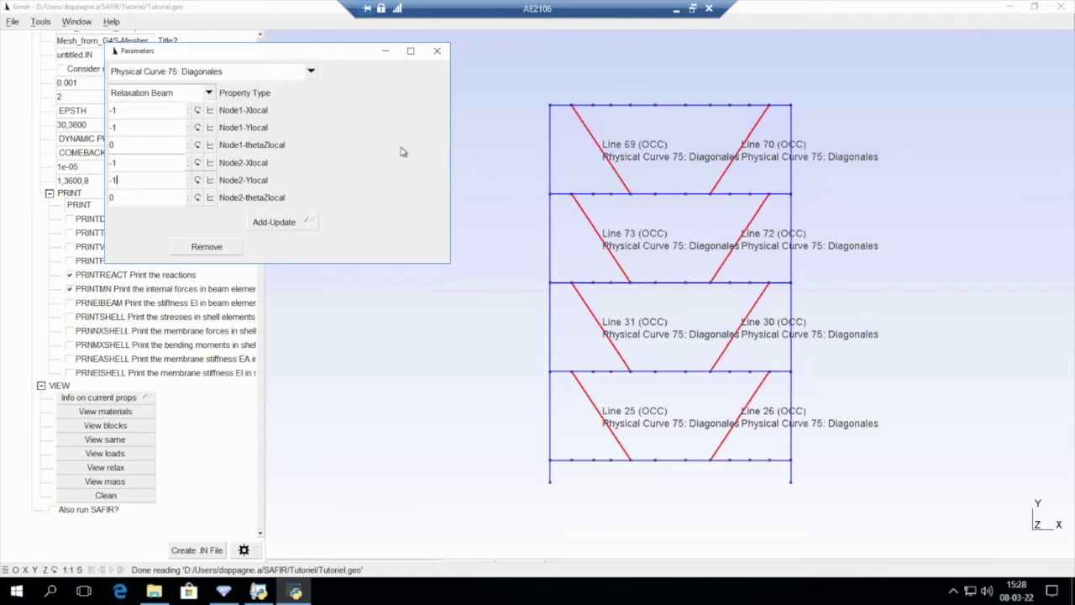
{"action": "left_click", "coordinate": [274, 224]}
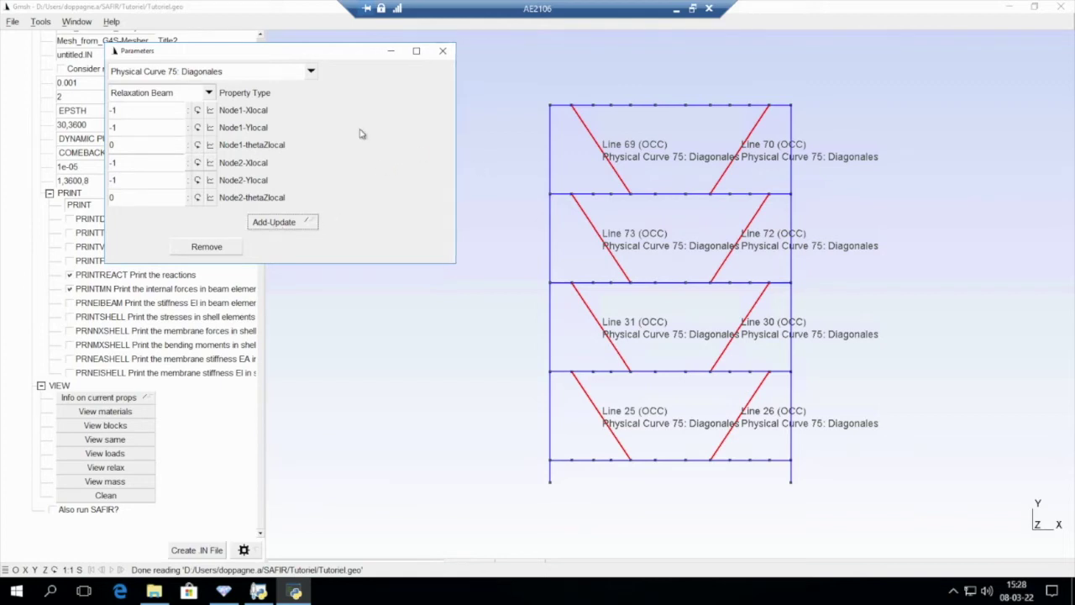
{"action": "left_click", "coordinate": [437, 51]}
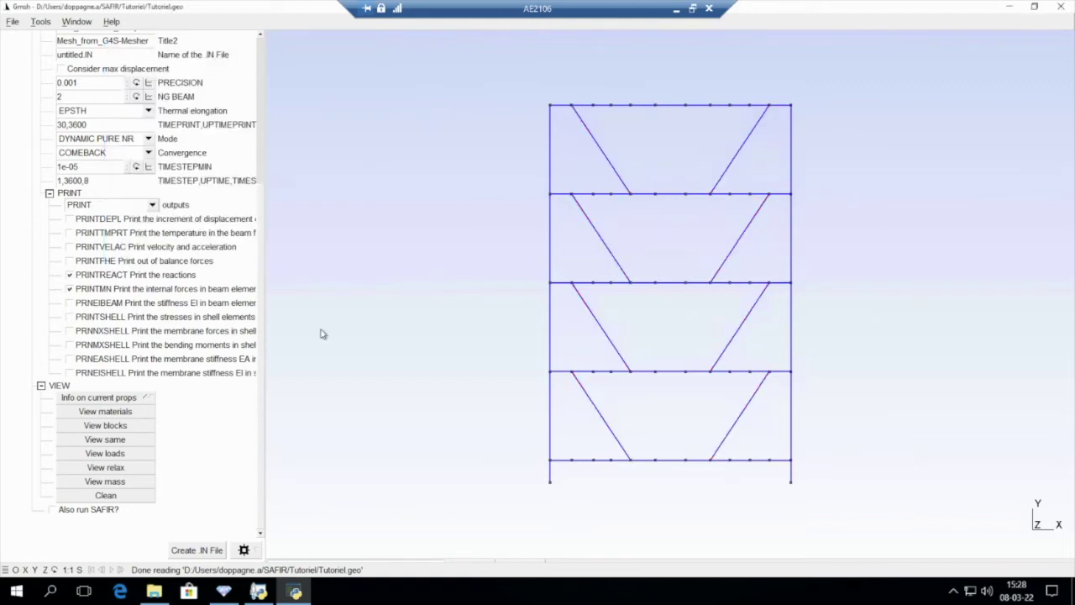
Display the relaxation values on the frame, then clear them.
{"action": "left_click", "coordinate": [104, 469]}
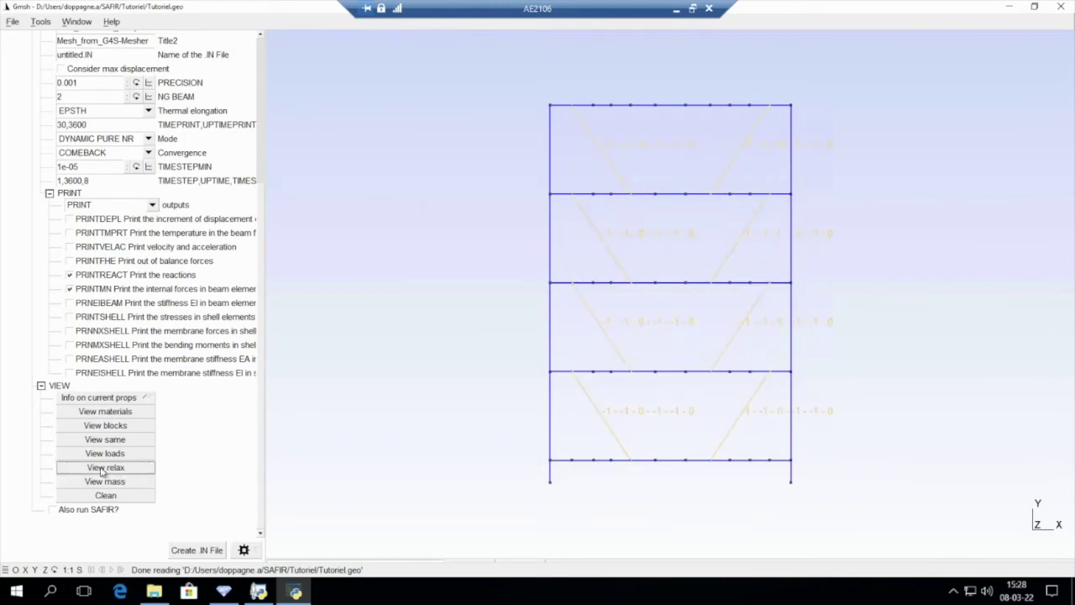
{"action": "left_click", "coordinate": [105, 495]}
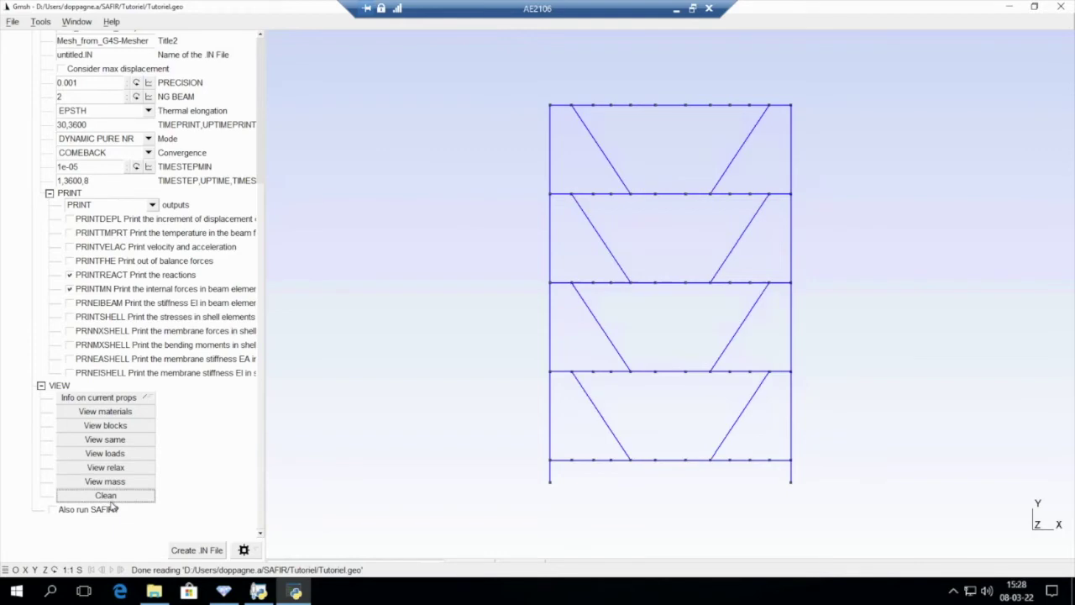
{"action": "scroll", "coordinate": [183, 208], "scroll_direction": "up", "scroll_amount": 5}
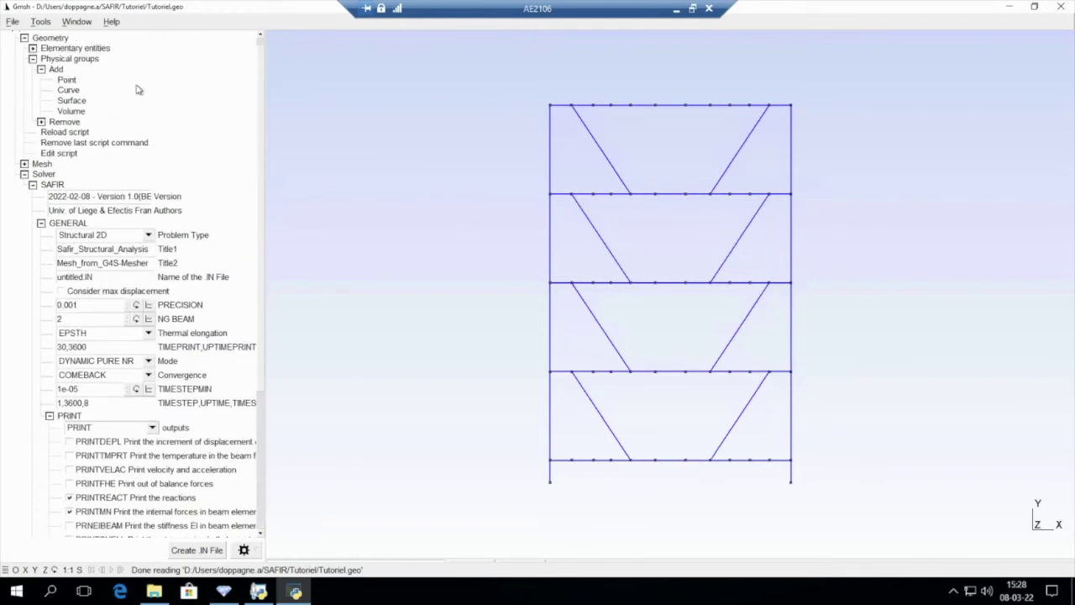
Start a physical curve group named Beams and pick all top beam segments.
{"action": "left_click", "coordinate": [67, 91]}
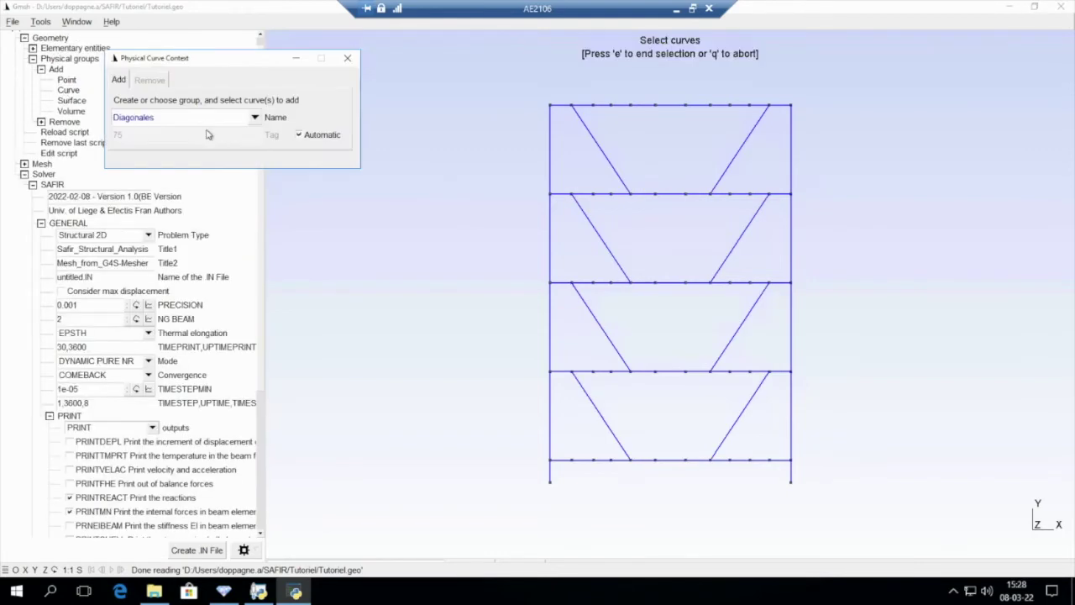
{"action": "key", "text": "ctrl+a"}
{"action": "type", "text": "B"}
{"action": "left_click_drag", "start_coordinate": [582, 96], "coordinate": [755, 114]}
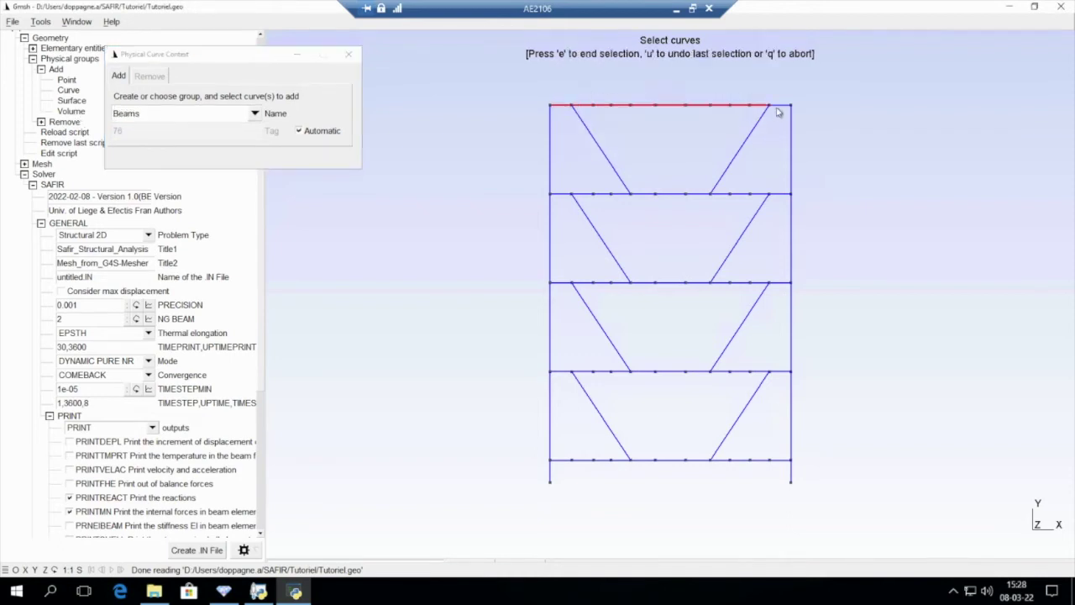
{"action": "left_click", "coordinate": [782, 105]}
Add every segment of the four lower floor beams to the Beams group.
{"action": "left_click_drag", "start_coordinate": [640, 177], "coordinate": [696, 483], "text": "ctrl"}
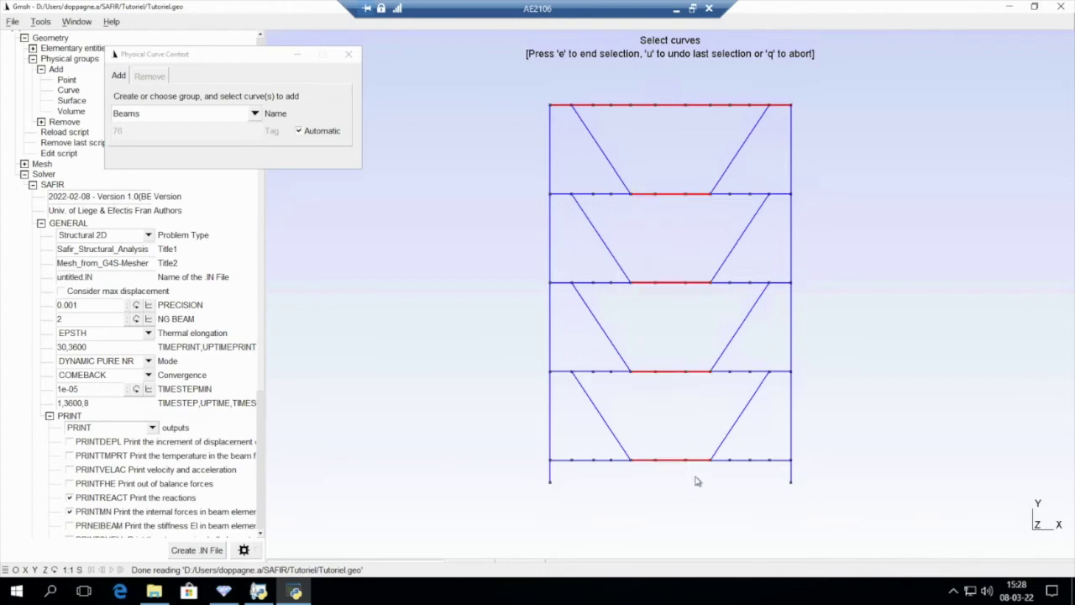
{"action": "left_click_drag", "start_coordinate": [778, 207], "coordinate": [782, 480], "text": "ctrl"}
{"action": "left_click_drag", "start_coordinate": [555, 178], "coordinate": [574, 467], "text": "ctrl"}
{"action": "left_click", "coordinate": [622, 194]}
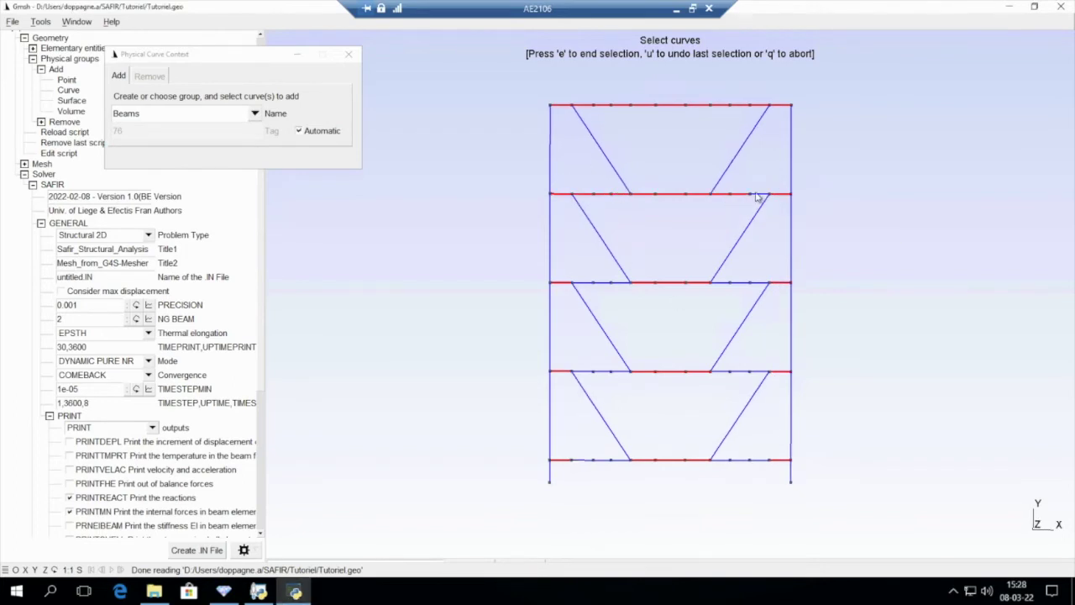
{"action": "left_click", "coordinate": [760, 195]}
{"action": "left_click", "coordinate": [756, 282]}
{"action": "left_click", "coordinate": [606, 282]}
{"action": "left_click", "coordinate": [592, 370]}
{"action": "left_click", "coordinate": [764, 371]}
{"action": "left_click", "coordinate": [757, 459]}
{"action": "left_click", "coordinate": [595, 460]}
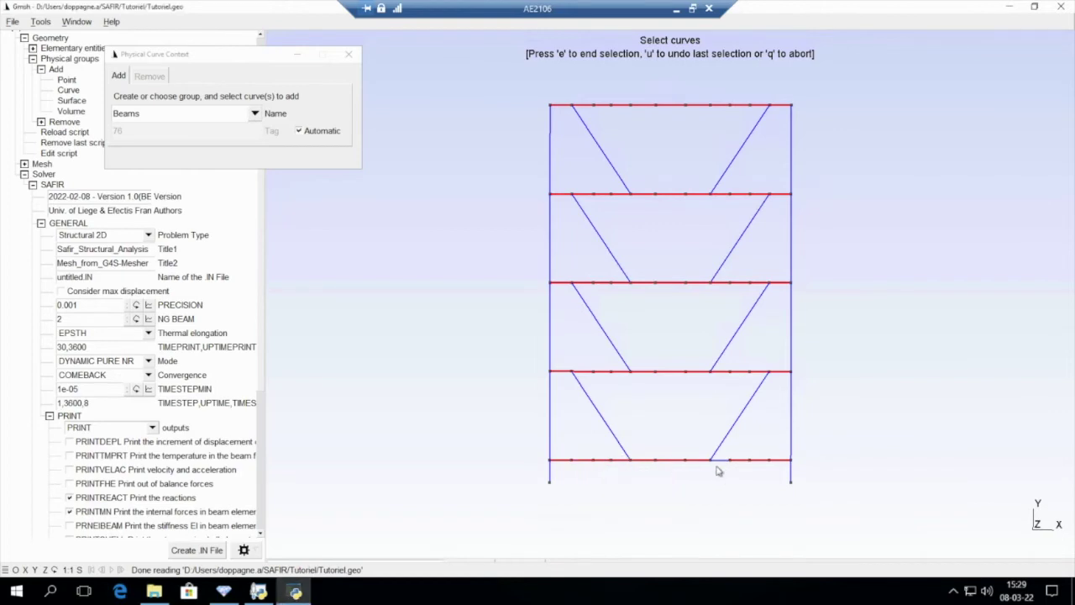
Give the Beams group a Beam Section Type of C280.TEM with material s460.
{"action": "key", "text": "e"}
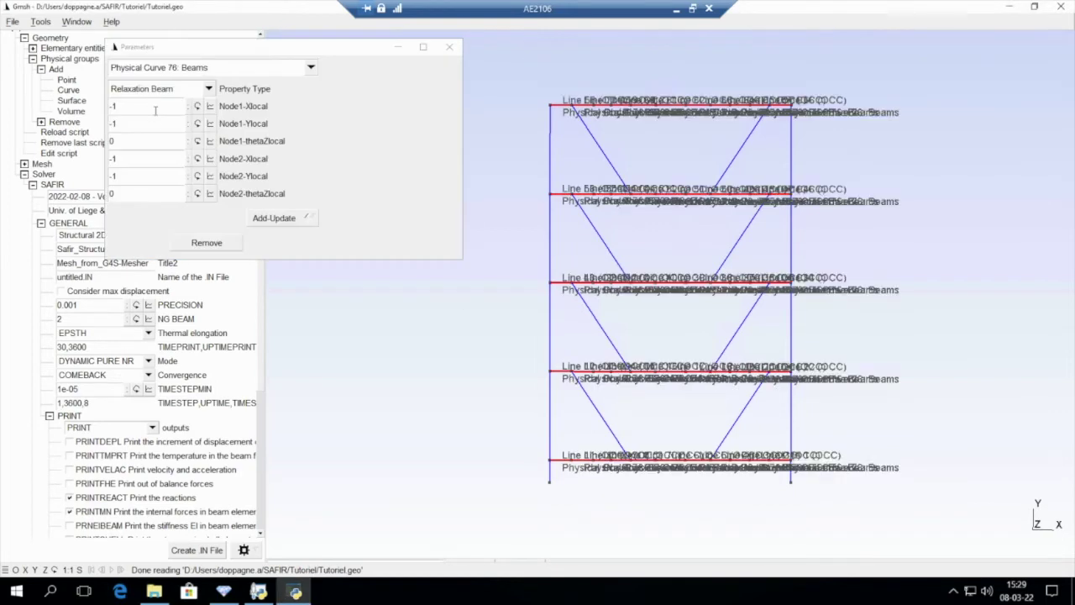
{"action": "left_click", "coordinate": [207, 88]}
{"action": "left_click", "coordinate": [135, 108]}
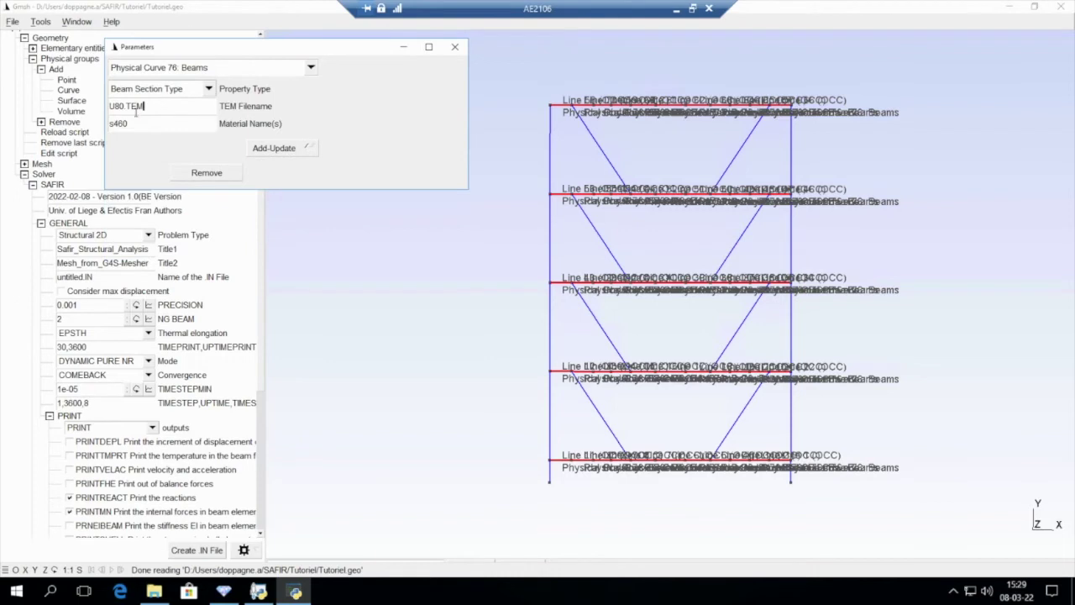
{"action": "double_click", "coordinate": [123, 106]}
{"action": "type", "text": "C280"}
{"action": "left_click", "coordinate": [136, 124]}
{"action": "left_click", "coordinate": [276, 148]}
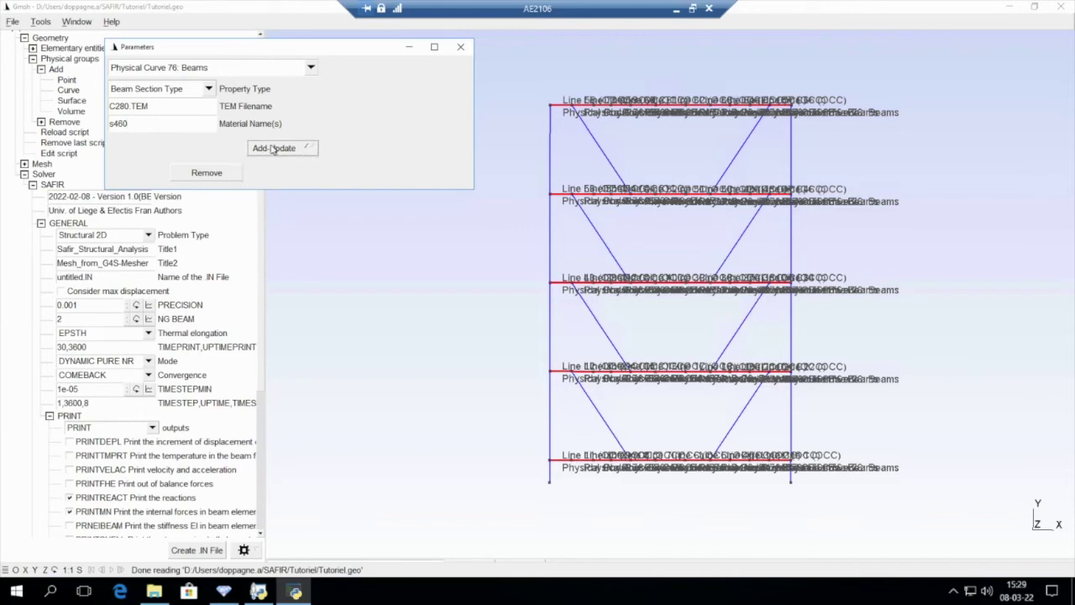
{"action": "left_click", "coordinate": [460, 47]}
Display materials and relaxation settings across the frame, then clear the labels.
{"action": "scroll", "coordinate": [216, 263], "scroll_direction": "down", "scroll_amount": 5}
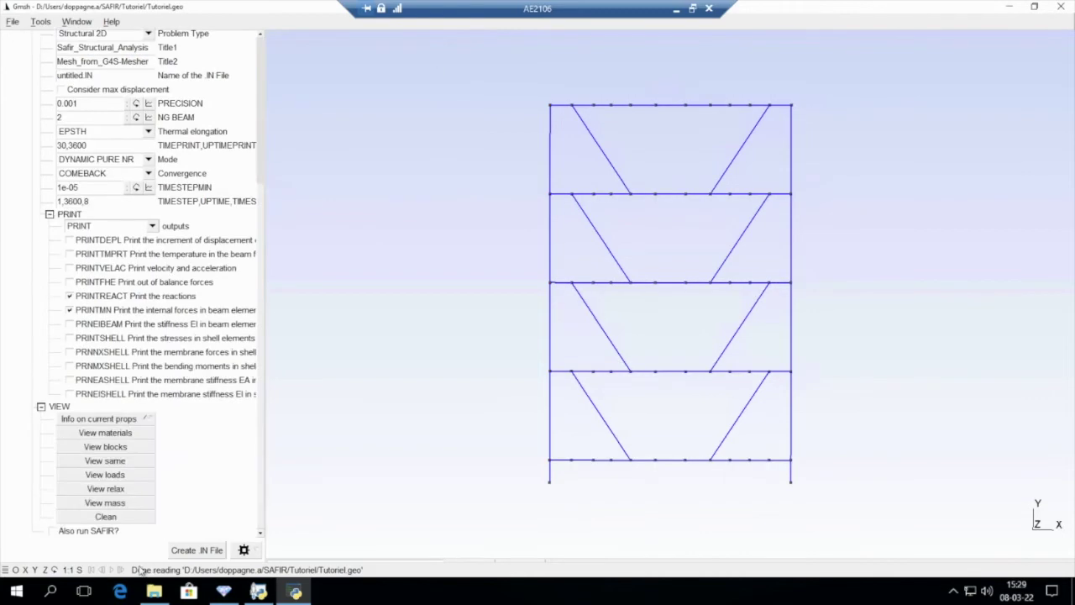
{"action": "left_click", "coordinate": [87, 412]}
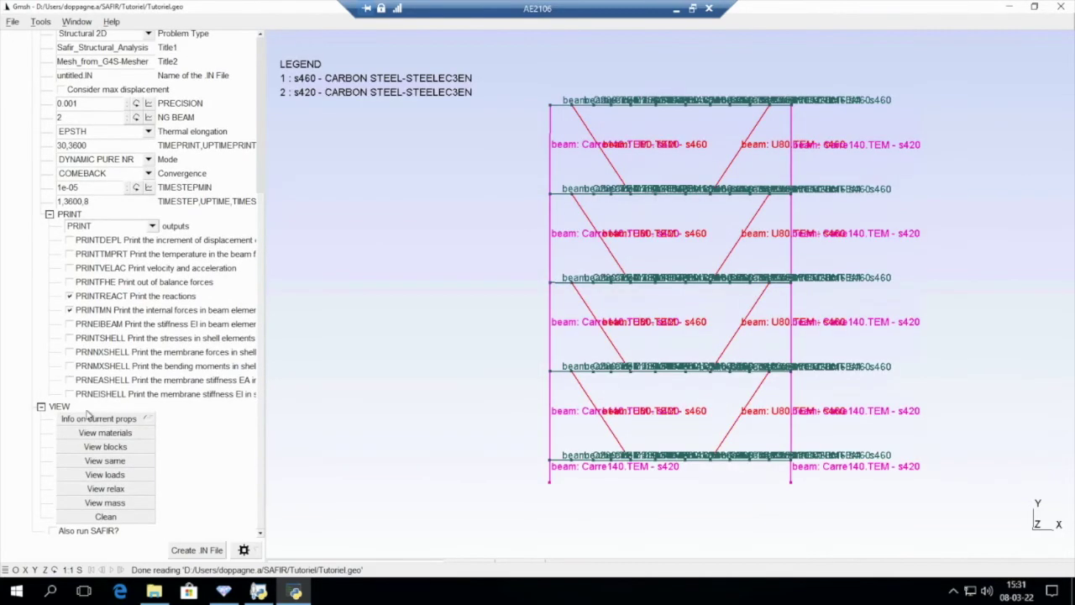
{"action": "left_click", "coordinate": [122, 496]}
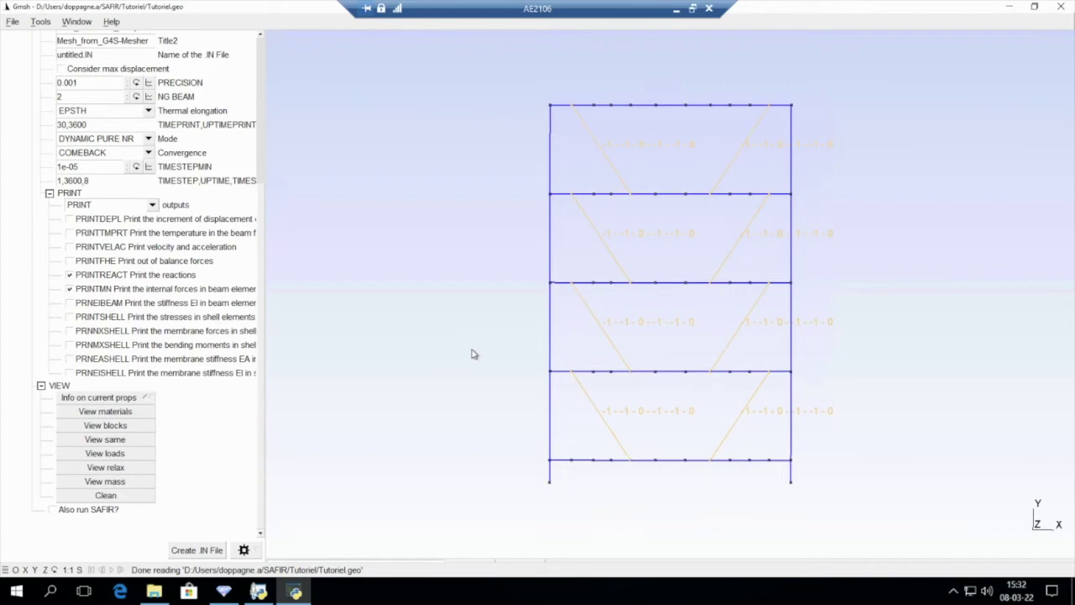
{"action": "left_click", "coordinate": [120, 497]}
Start a Translate operation and select all curves of the top beam.
{"action": "scroll", "coordinate": [117, 268], "scroll_direction": "up", "scroll_amount": 5}
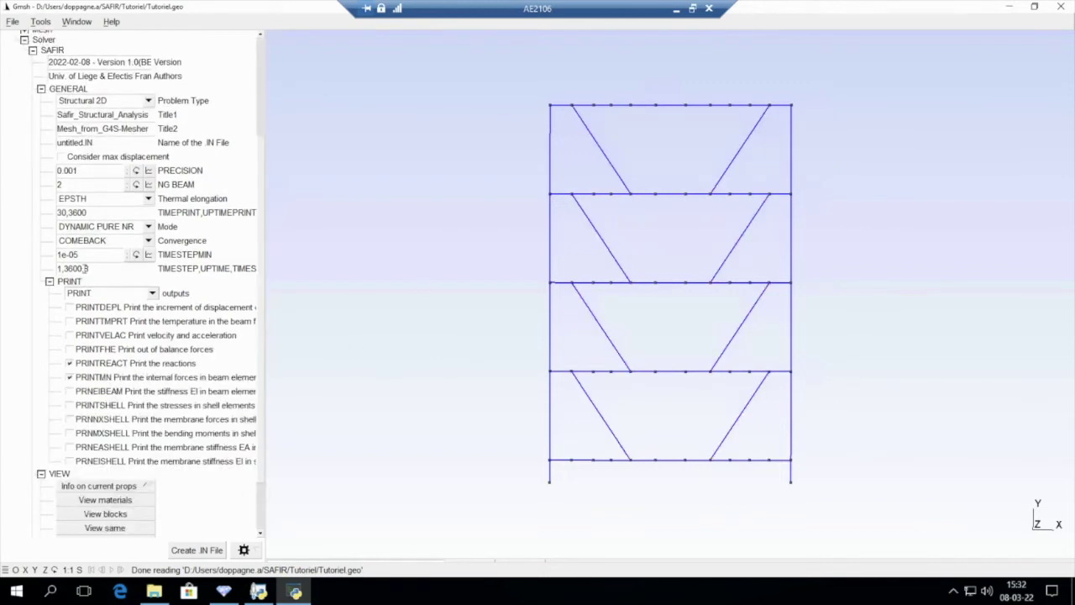
{"action": "scroll", "coordinate": [137, 229], "scroll_direction": "up", "scroll_amount": 4}
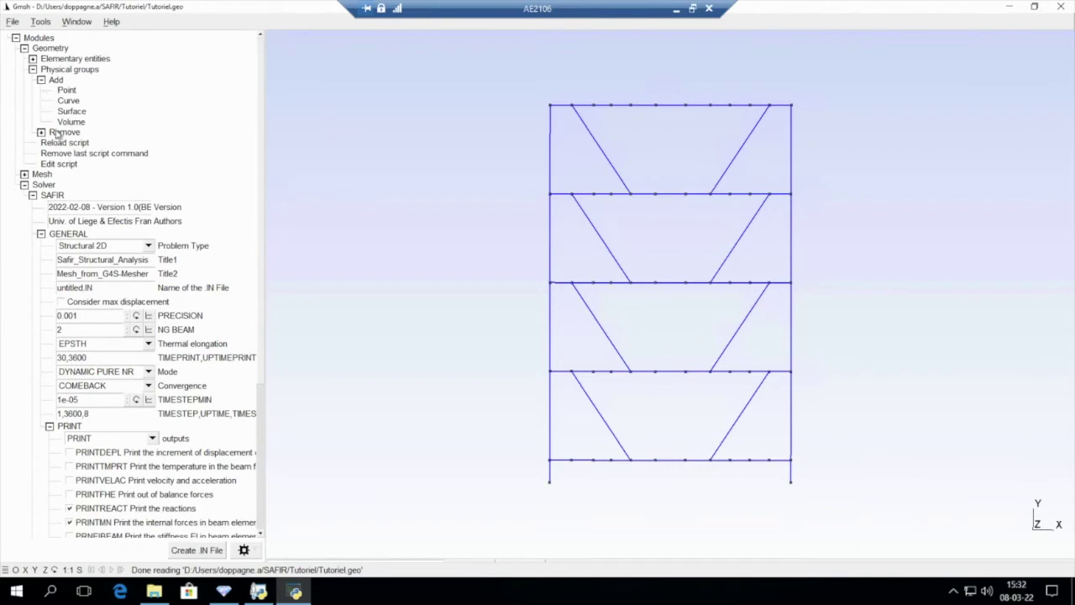
{"action": "left_click", "coordinate": [31, 59]}
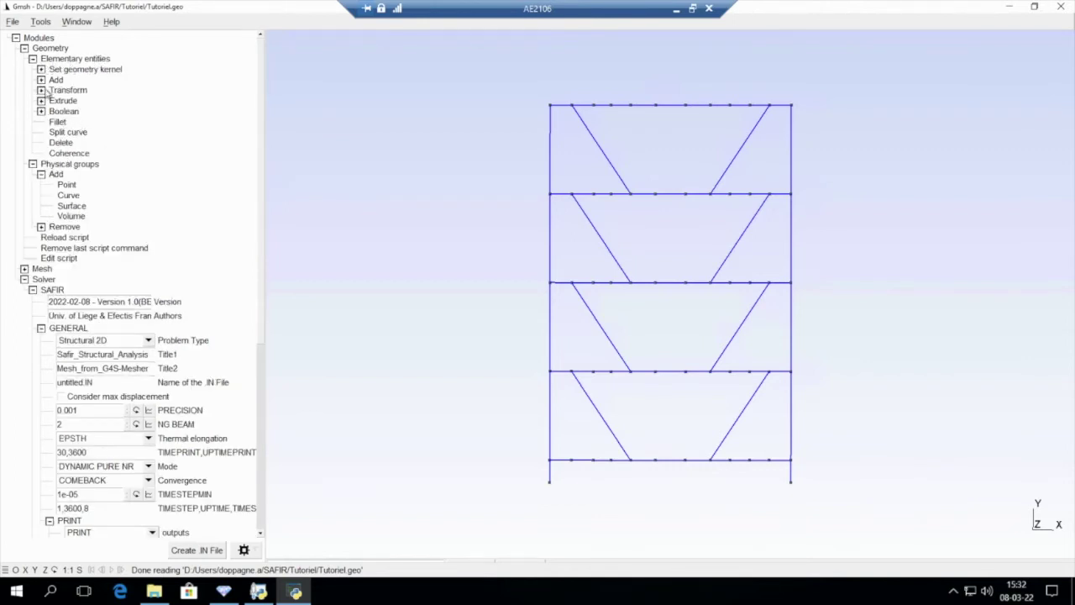
{"action": "left_click", "coordinate": [41, 90]}
{"action": "left_click", "coordinate": [74, 100]}
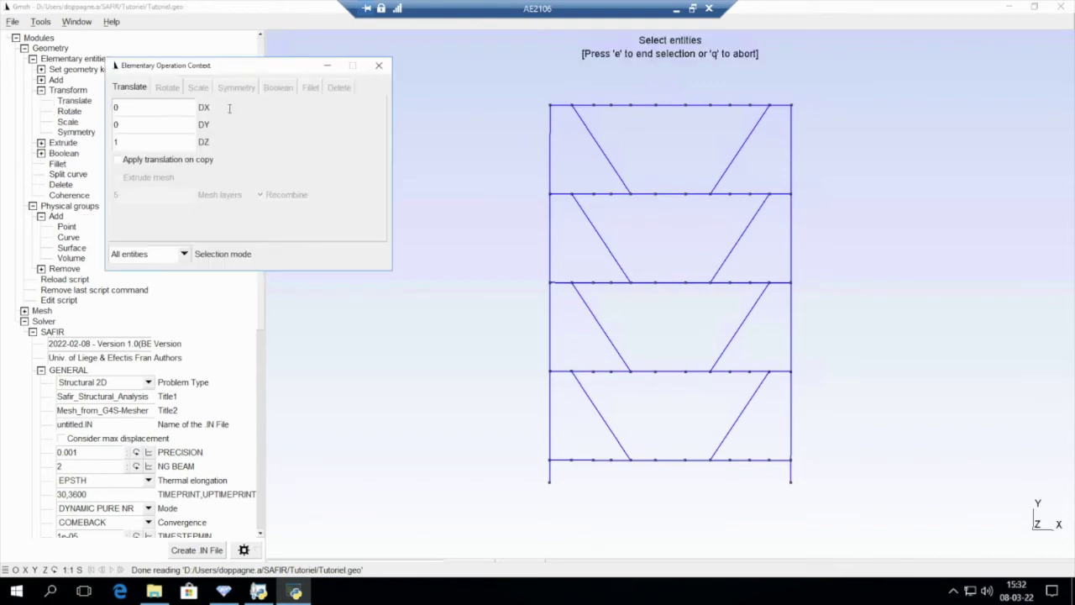
{"action": "scroll", "coordinate": [662, 131], "scroll_direction": "up", "scroll_amount": 2}
{"action": "scroll", "coordinate": [588, 120], "scroll_direction": "up", "scroll_amount": 1}
{"action": "right_click_drag", "start_coordinate": [588, 120], "coordinate": [617, 293]}
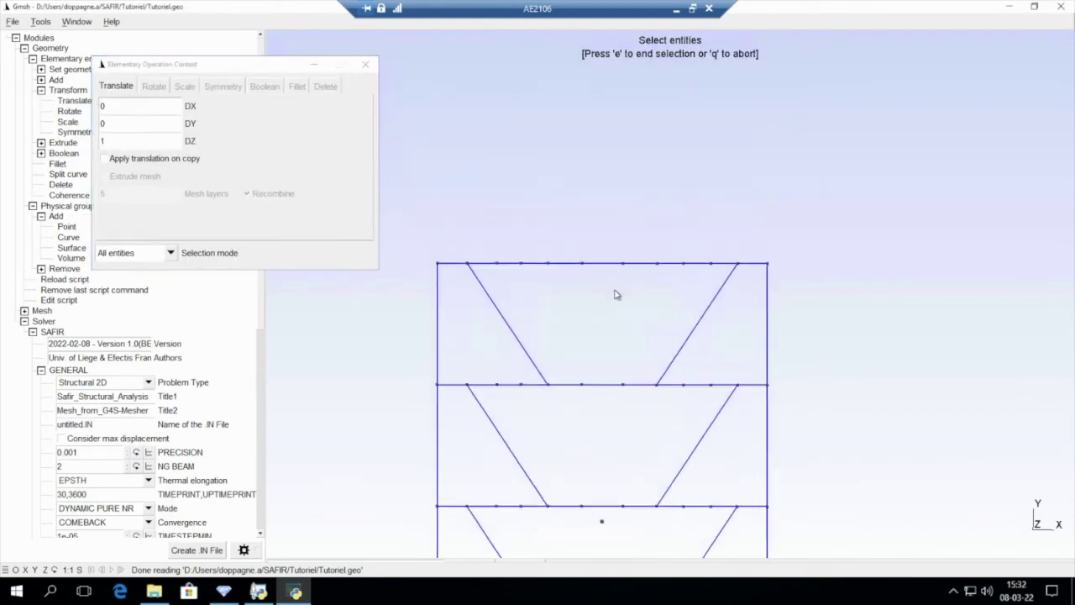
{"action": "scroll", "coordinate": [609, 217], "scroll_direction": "up", "scroll_amount": 1}
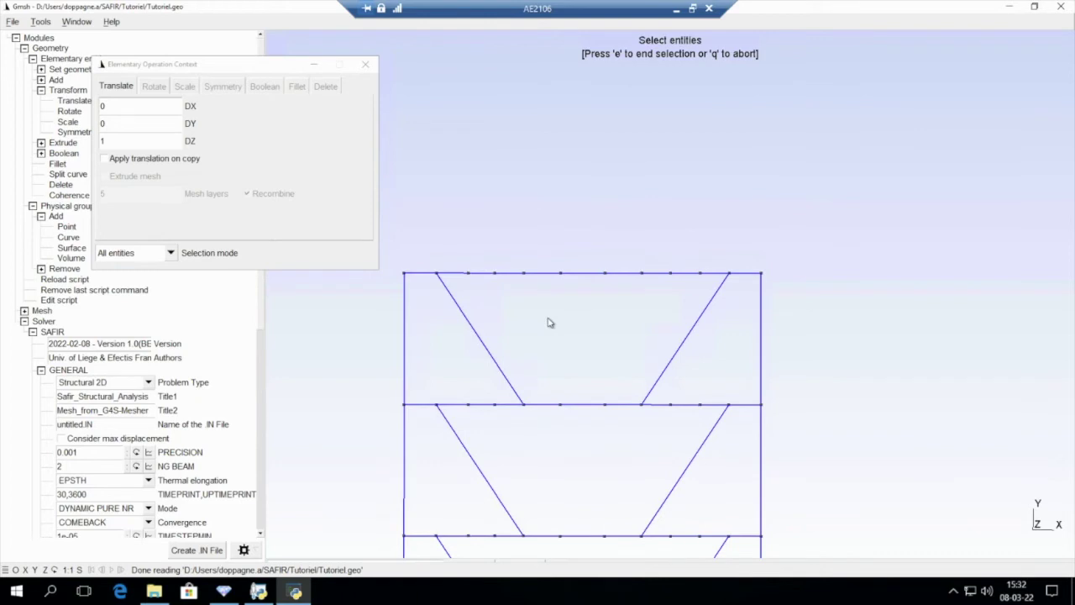
{"action": "right_click_drag", "start_coordinate": [547, 320], "coordinate": [610, 331]}
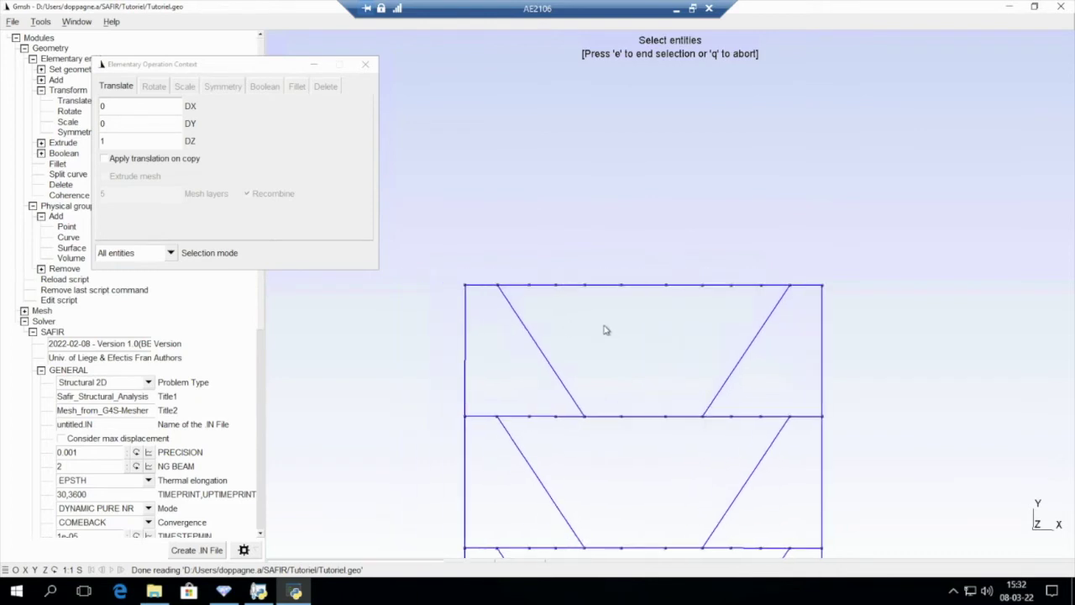
{"action": "left_click", "coordinate": [483, 286]}
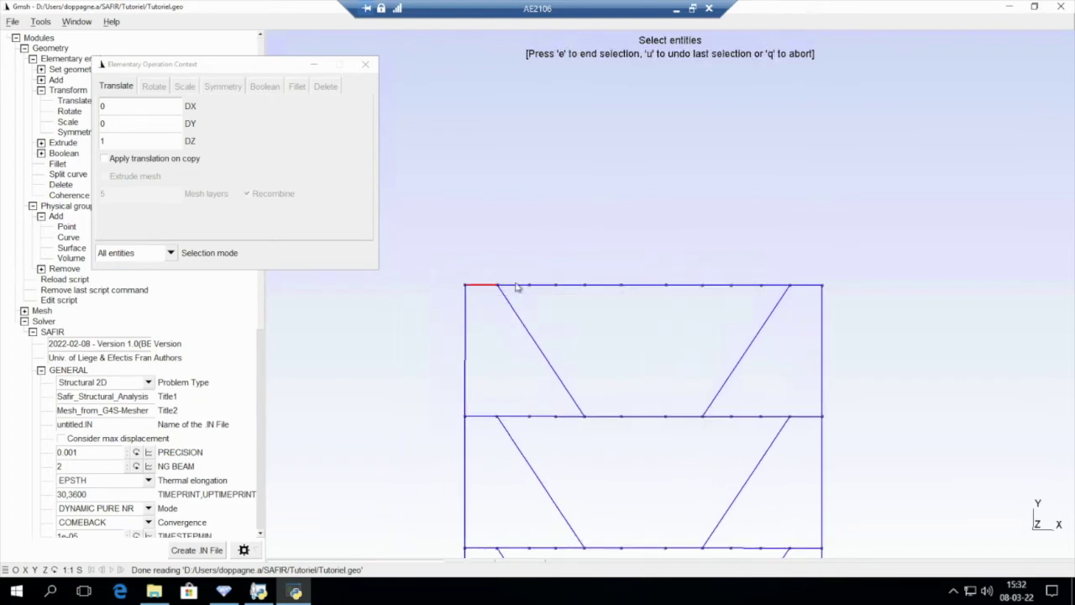
{"action": "left_click_drag", "start_coordinate": [783, 295], "coordinate": [784, 294], "text": "ctrl"}
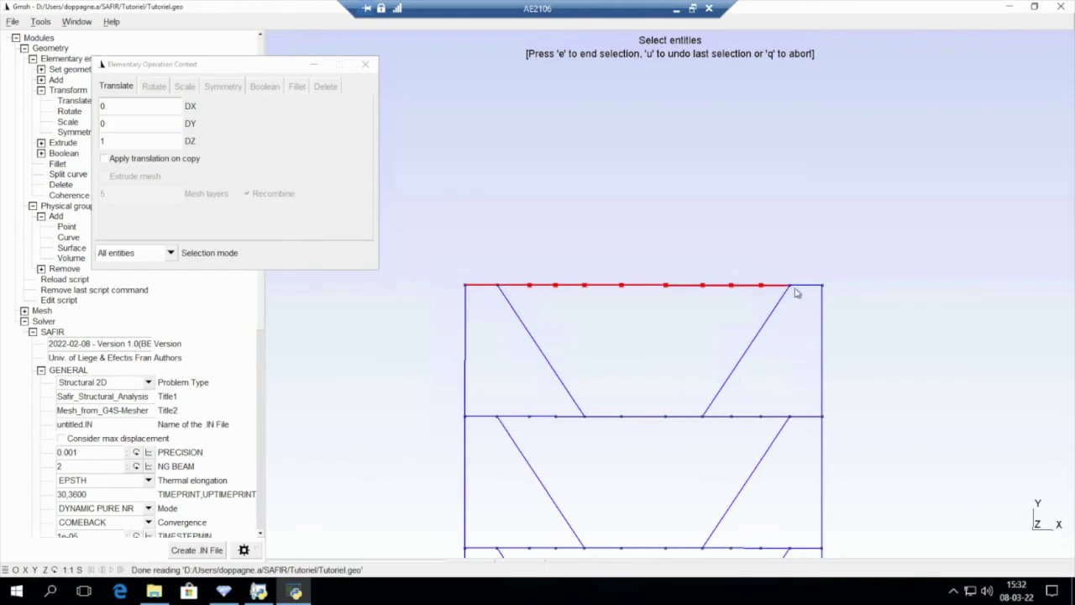
Translate a copy of the selected top beam curves by DY=1, DZ=0.
{"action": "left_click", "coordinate": [170, 253]}
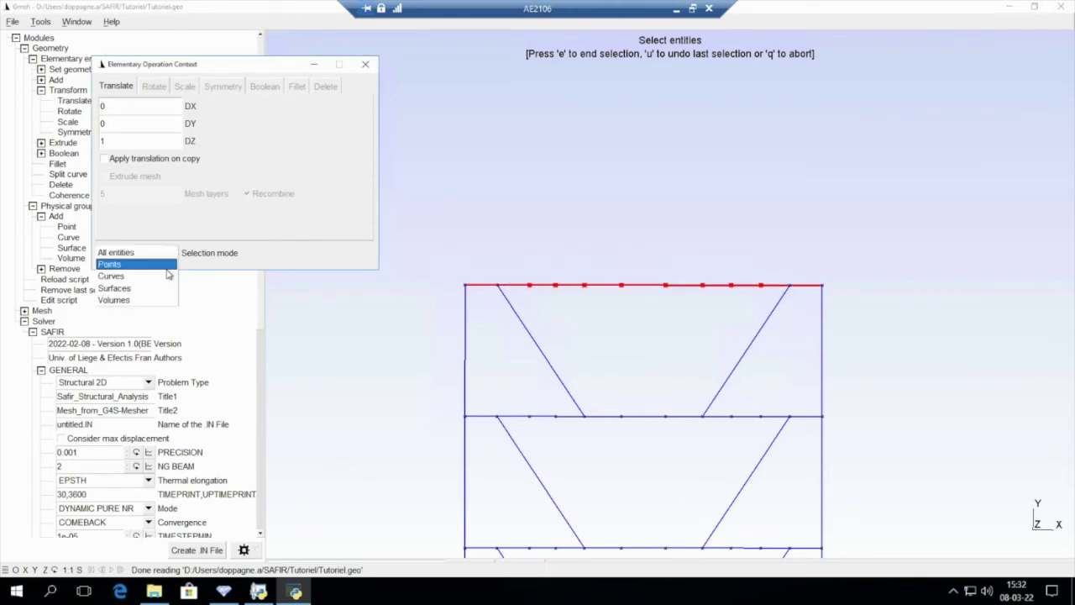
{"action": "left_click", "coordinate": [136, 277]}
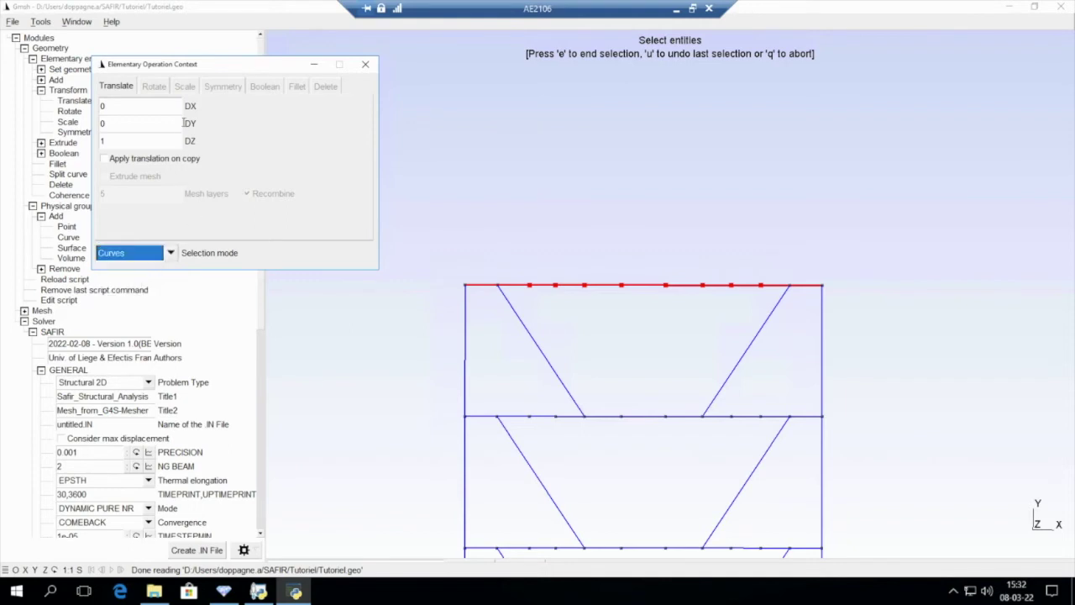
{"action": "left_click", "coordinate": [126, 158]}
{"action": "left_click", "coordinate": [130, 143]}
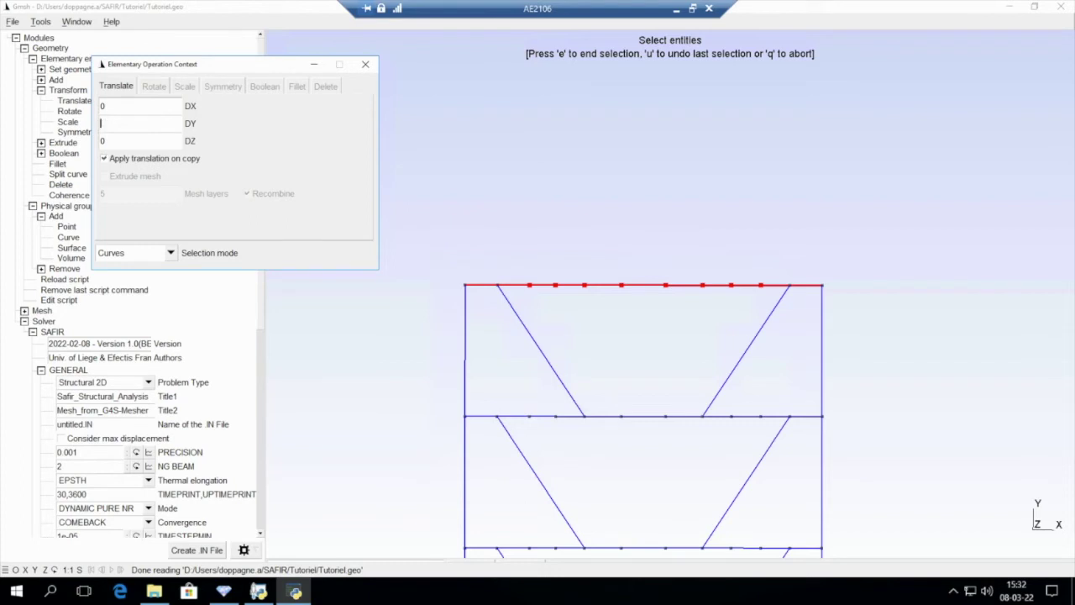
{"action": "left_click", "coordinate": [526, 160]}
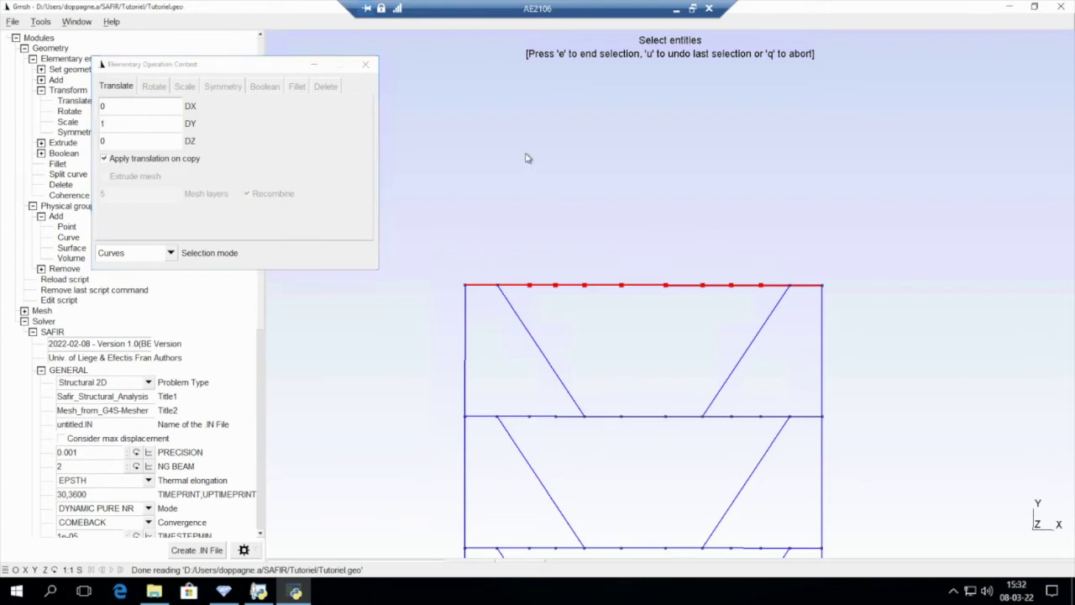
{"action": "key", "text": "e"}
Close the translation window and turn point labels on in the geometry options.
{"action": "left_click", "coordinate": [366, 65]}
{"action": "scroll", "coordinate": [143, 246], "scroll_direction": "down", "scroll_amount": 3}
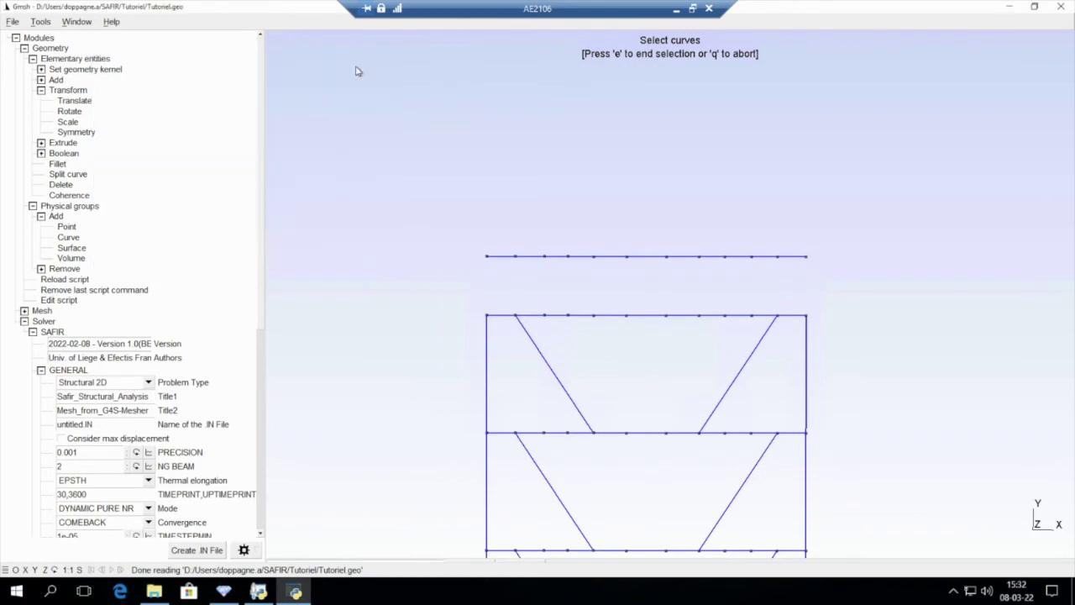
{"action": "scroll", "coordinate": [97, 166], "scroll_direction": "down", "scroll_amount": 2}
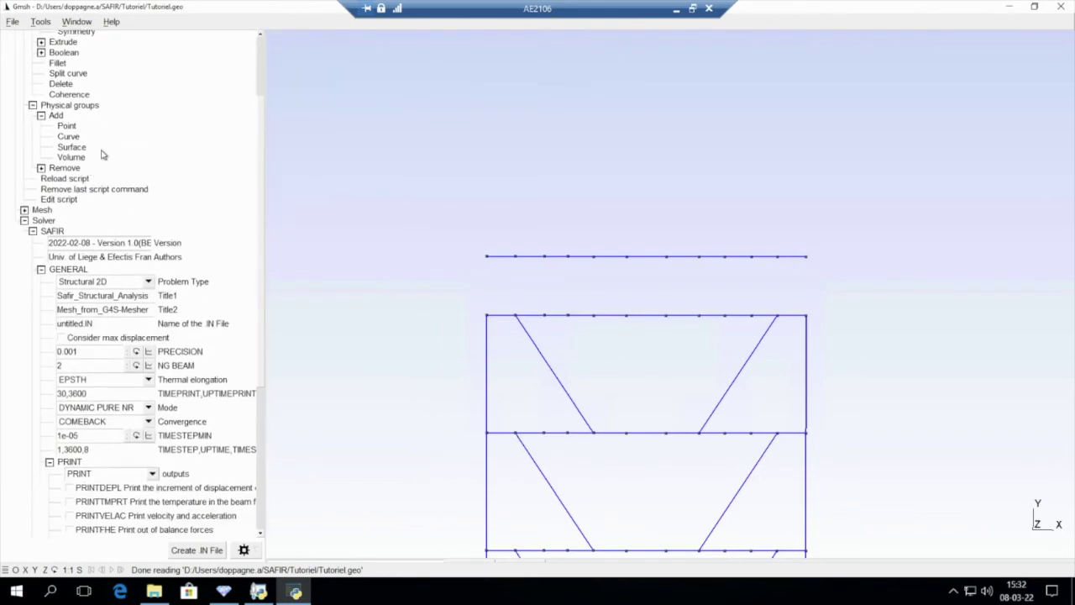
{"action": "right_click", "coordinate": [420, 166]}
{"action": "left_click", "coordinate": [420, 166]}
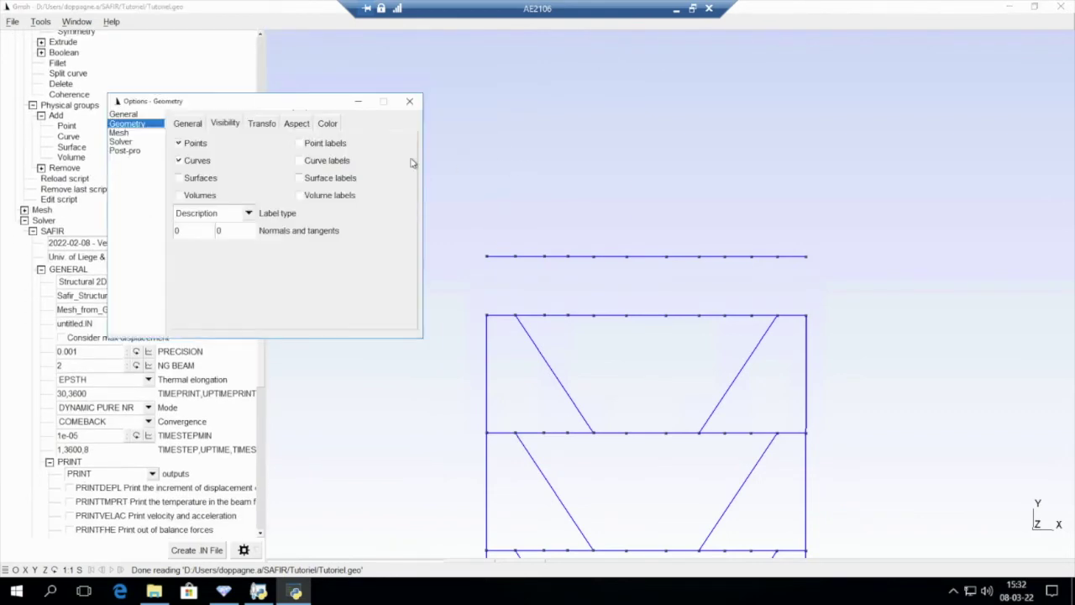
{"action": "left_click", "coordinate": [312, 145]}
{"action": "left_click", "coordinate": [409, 101]}
Reload the geometry script and reset the view to the whole frame.
{"action": "scroll", "coordinate": [585, 278], "scroll_direction": "up", "scroll_amount": 8}
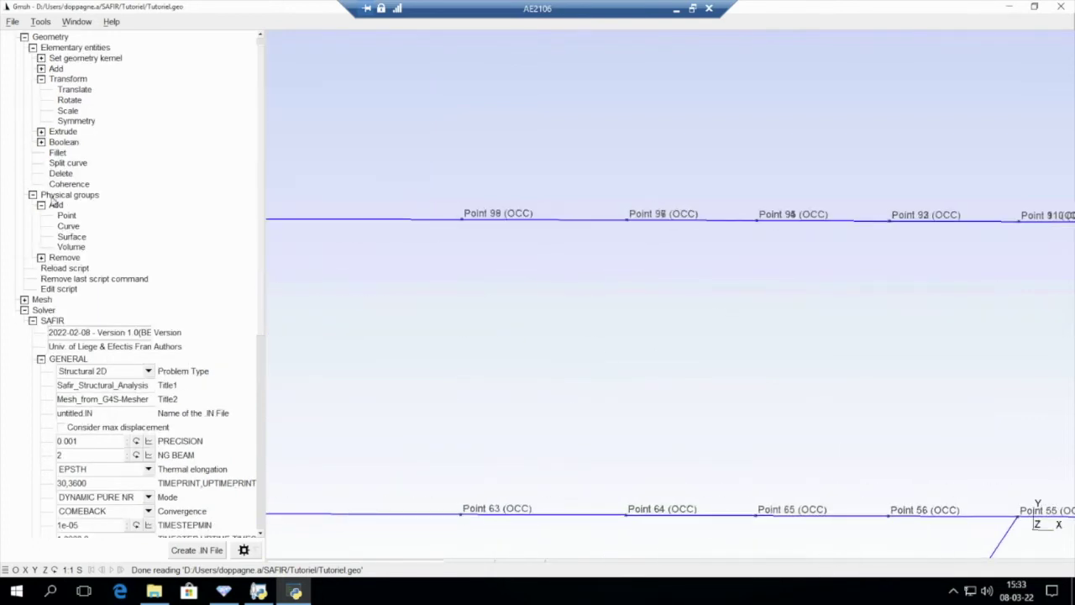
{"action": "left_click", "coordinate": [72, 269]}
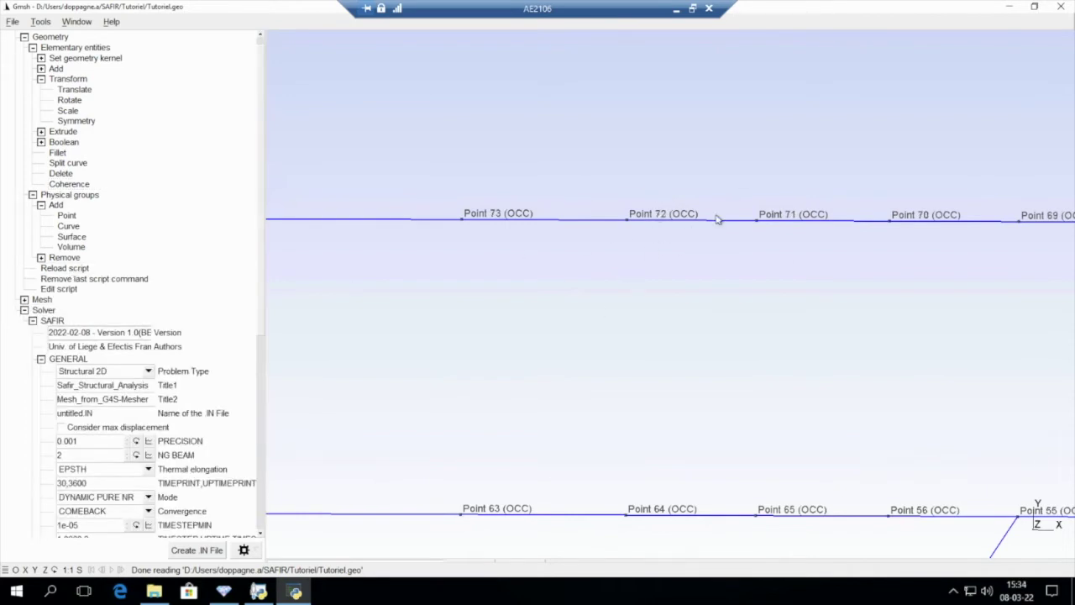
{"action": "scroll", "coordinate": [721, 360], "scroll_direction": "down", "scroll_amount": 5}
{"action": "right_click", "coordinate": [720, 359]}
{"action": "left_click", "coordinate": [677, 269]}
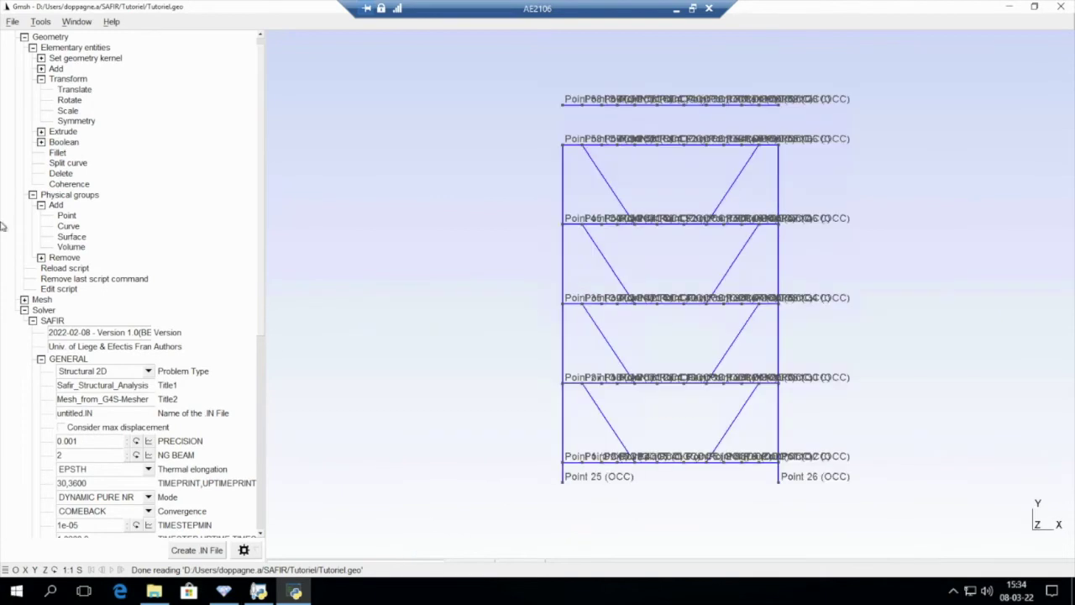
Turn off point labels in the geometry display options.
{"action": "right_click", "coordinate": [487, 154]}
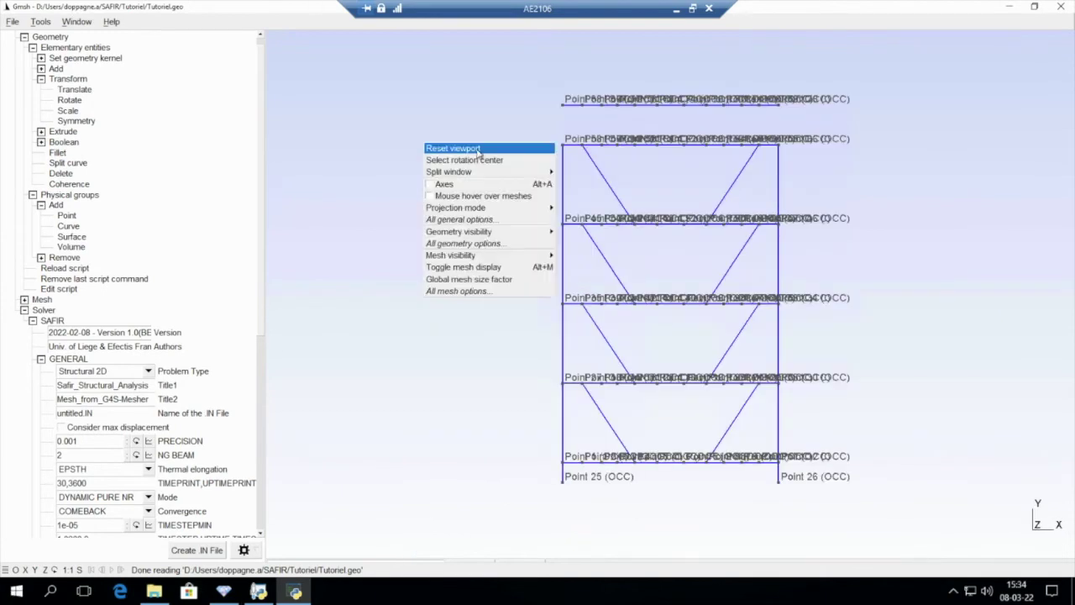
{"action": "left_click", "coordinate": [504, 245]}
{"action": "left_click", "coordinate": [300, 132]}
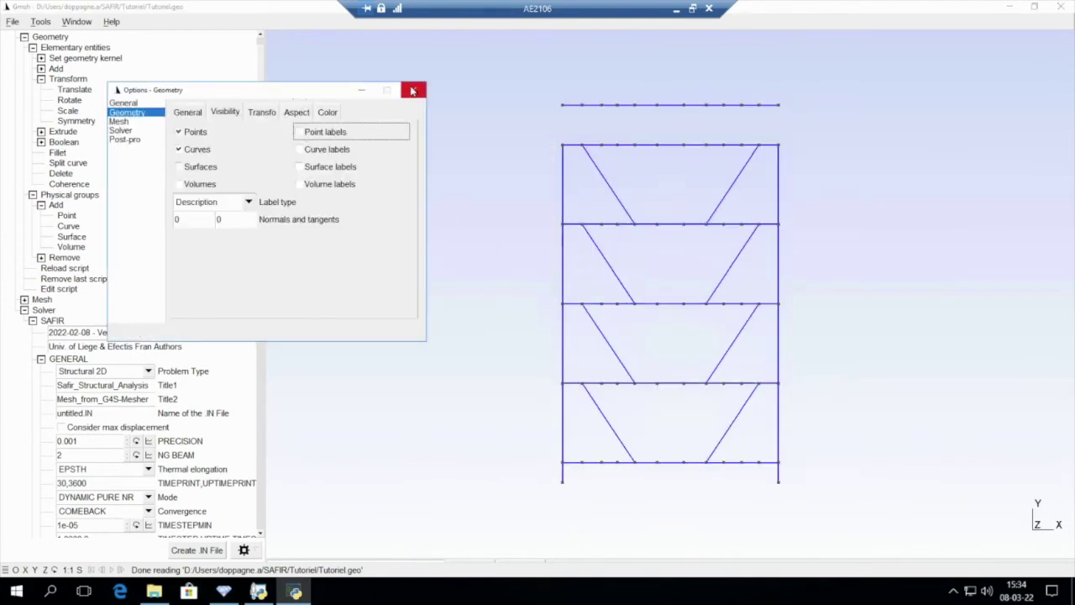
{"action": "left_click", "coordinate": [413, 91]}
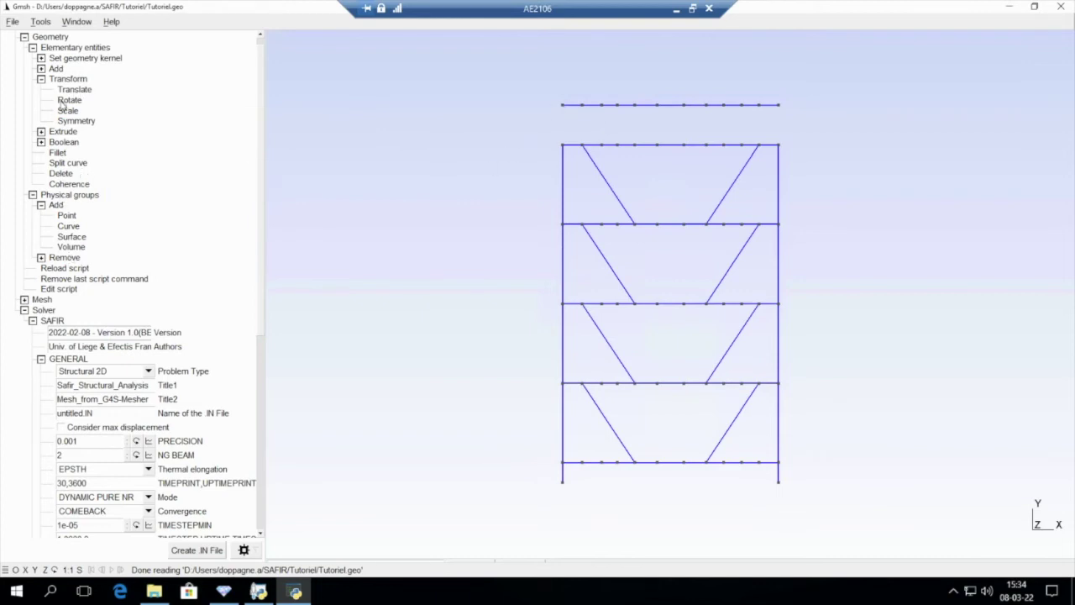
Draw two top-storey columns and two crossing diagonal braces as new lines.
{"action": "left_click", "coordinate": [41, 69]}
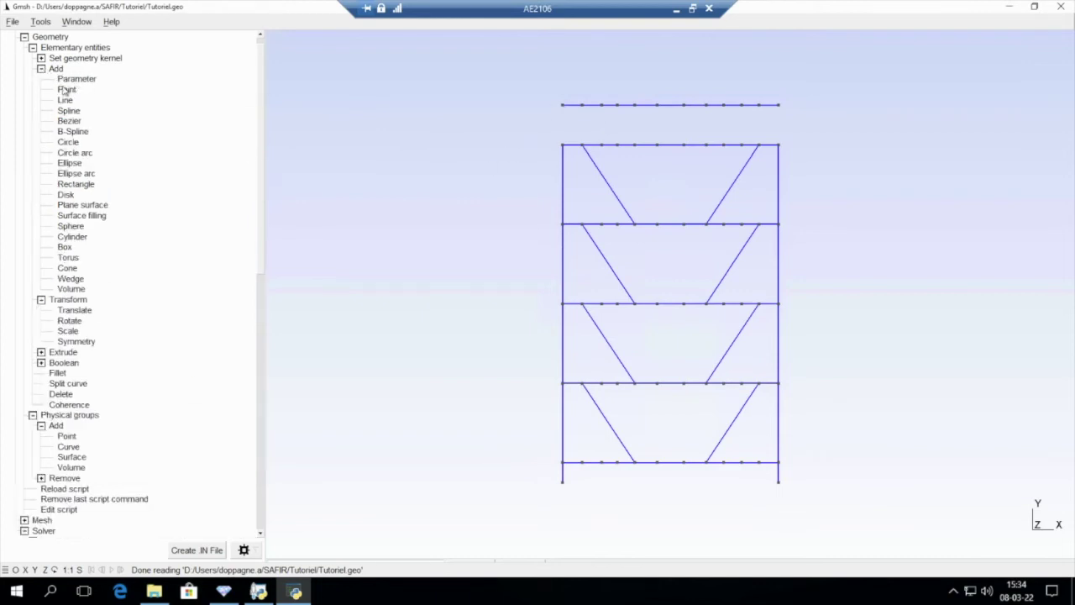
{"action": "left_click", "coordinate": [65, 100]}
{"action": "left_click", "coordinate": [562, 105]}
{"action": "left_click", "coordinate": [561, 144]}
{"action": "left_click", "coordinate": [779, 105]}
{"action": "left_click", "coordinate": [779, 144]}
{"action": "left_click", "coordinate": [758, 105]}
{"action": "left_click", "coordinate": [705, 145]}
{"action": "left_click", "coordinate": [581, 105]}
{"action": "left_click", "coordinate": [635, 145]}
{"action": "key", "text": "q"}
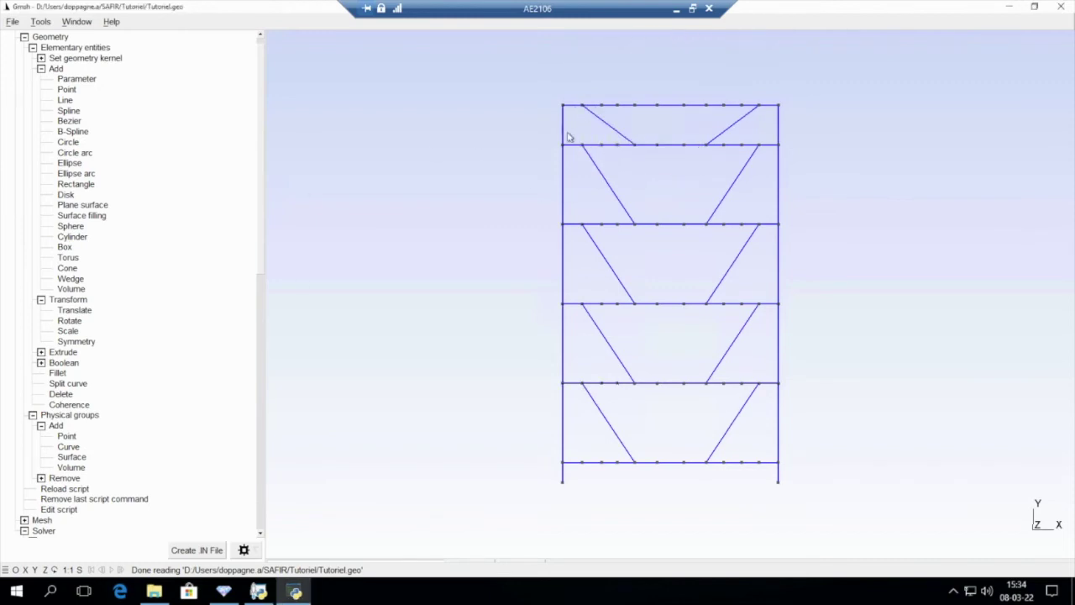
Display the member materials to confirm assignments, then clear the labels.
{"action": "scroll", "coordinate": [157, 399], "scroll_direction": "down", "scroll_amount": 5}
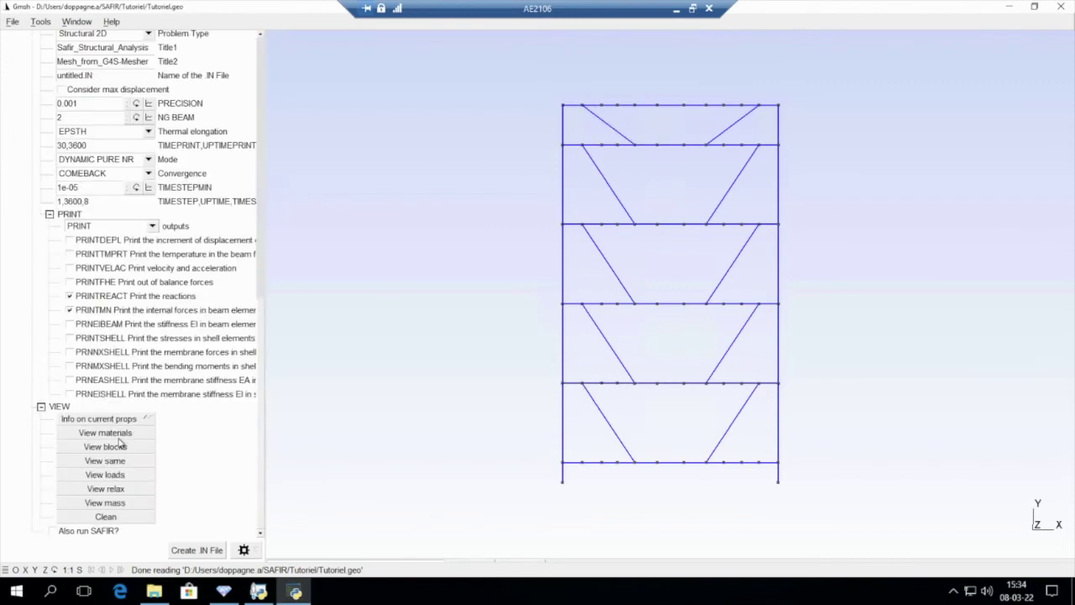
{"action": "left_click", "coordinate": [120, 442]}
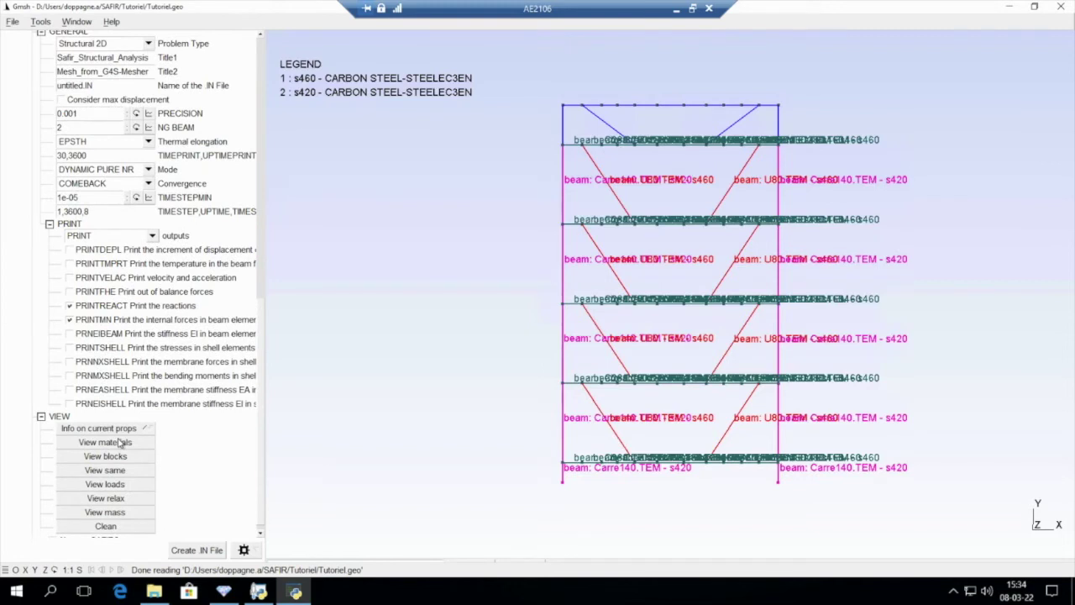
{"action": "scroll", "coordinate": [120, 490], "scroll_direction": "down", "scroll_amount": 1}
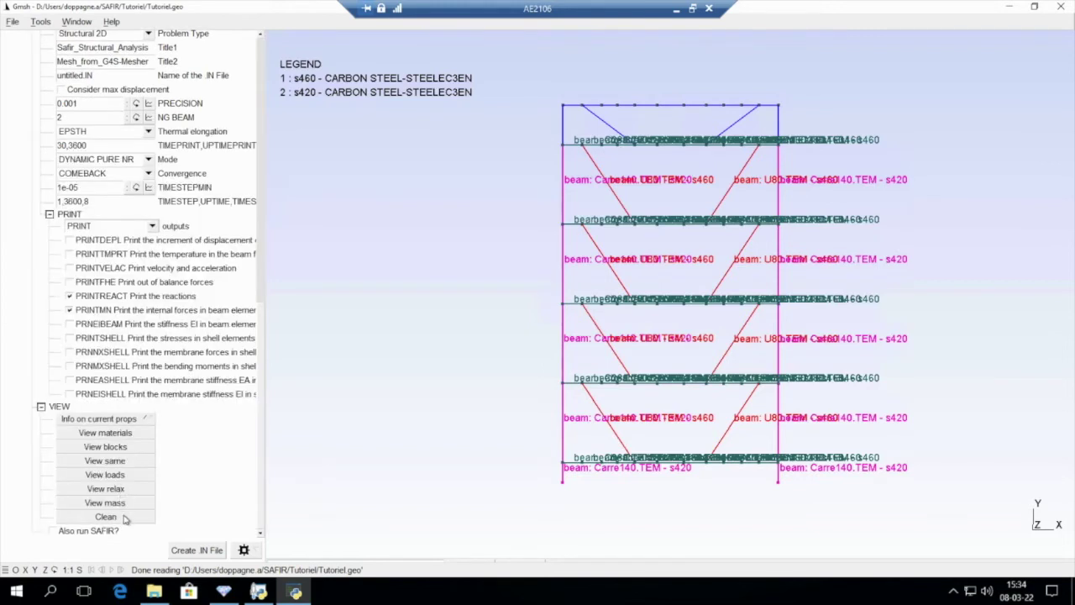
{"action": "left_click", "coordinate": [122, 518]}
{"action": "scroll", "coordinate": [106, 202], "scroll_direction": "up", "scroll_amount": 5}
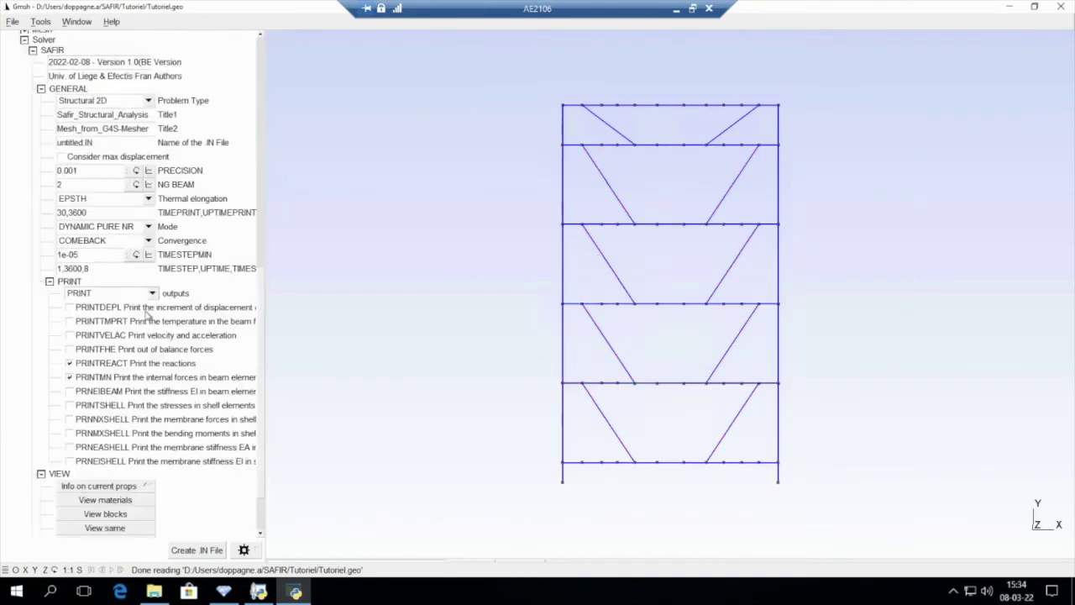
{"action": "scroll", "coordinate": [107, 202], "scroll_direction": "up", "scroll_amount": 4}
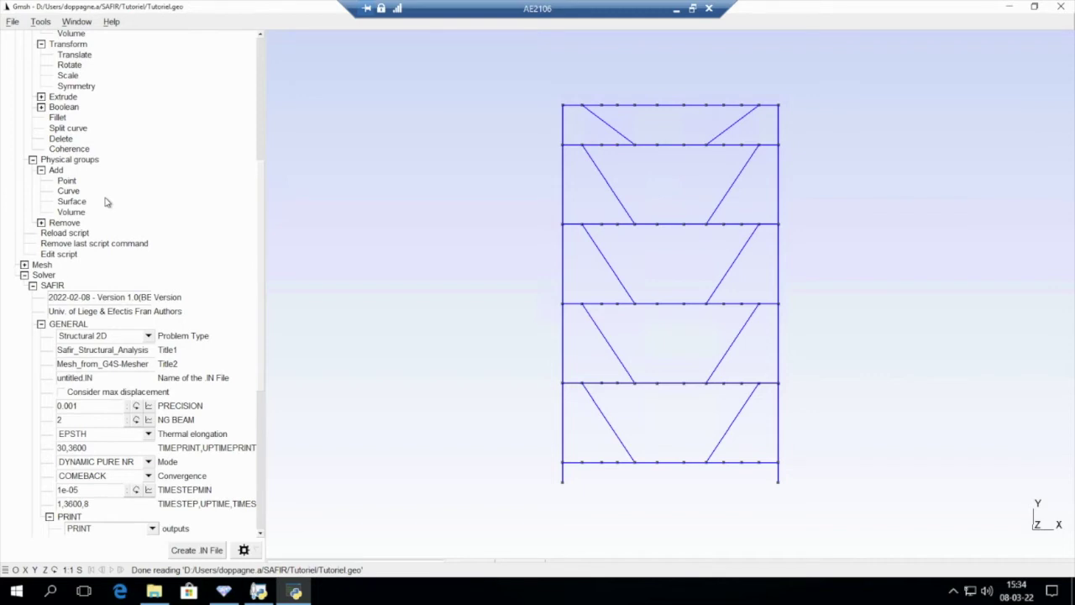
Start adding curves to a physical group, choosing the existing Beams group.
{"action": "scroll", "coordinate": [99, 276], "scroll_direction": "up", "scroll_amount": 8}
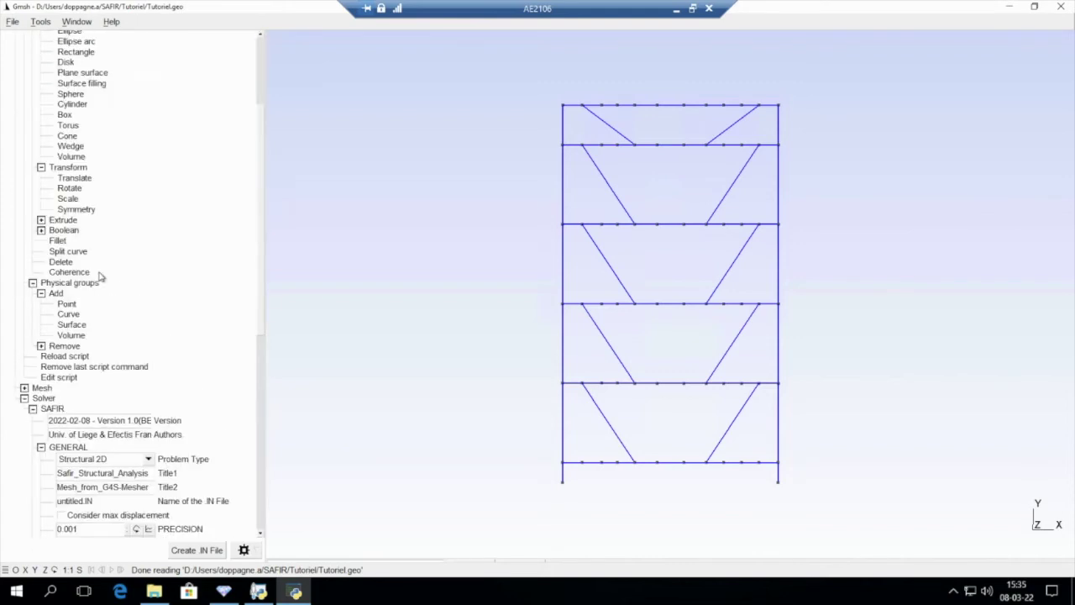
{"action": "scroll", "coordinate": [100, 276], "scroll_direction": "up", "scroll_amount": 1}
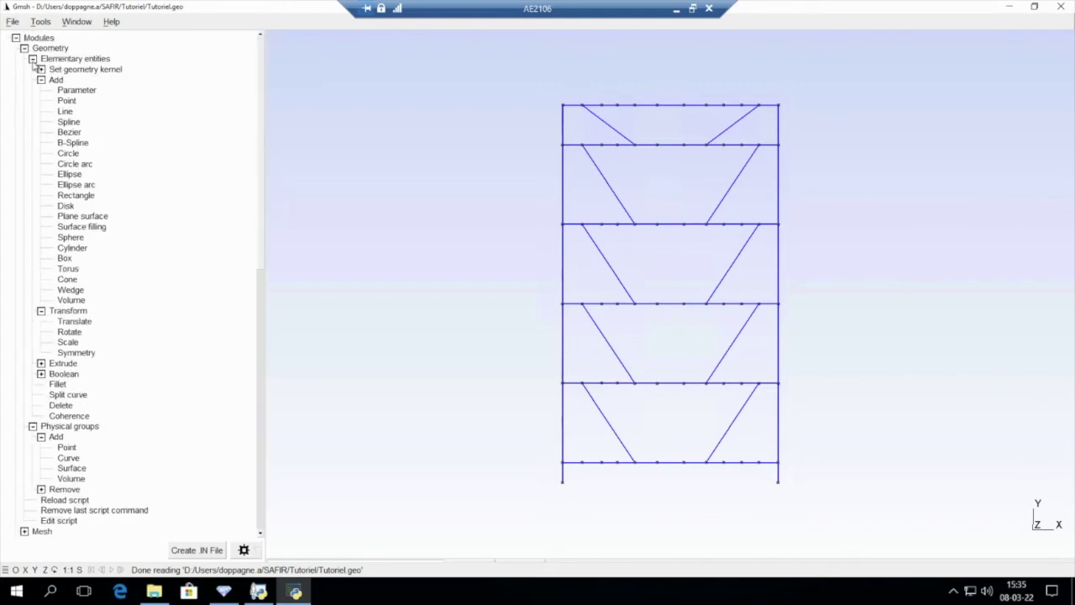
{"action": "left_click", "coordinate": [33, 59]}
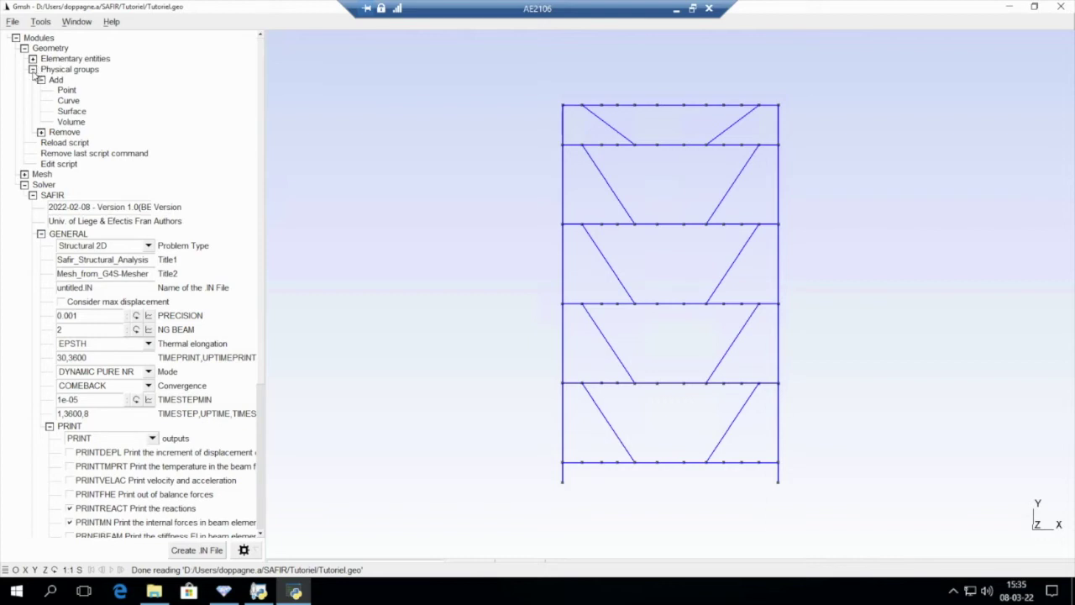
{"action": "left_click", "coordinate": [69, 102]}
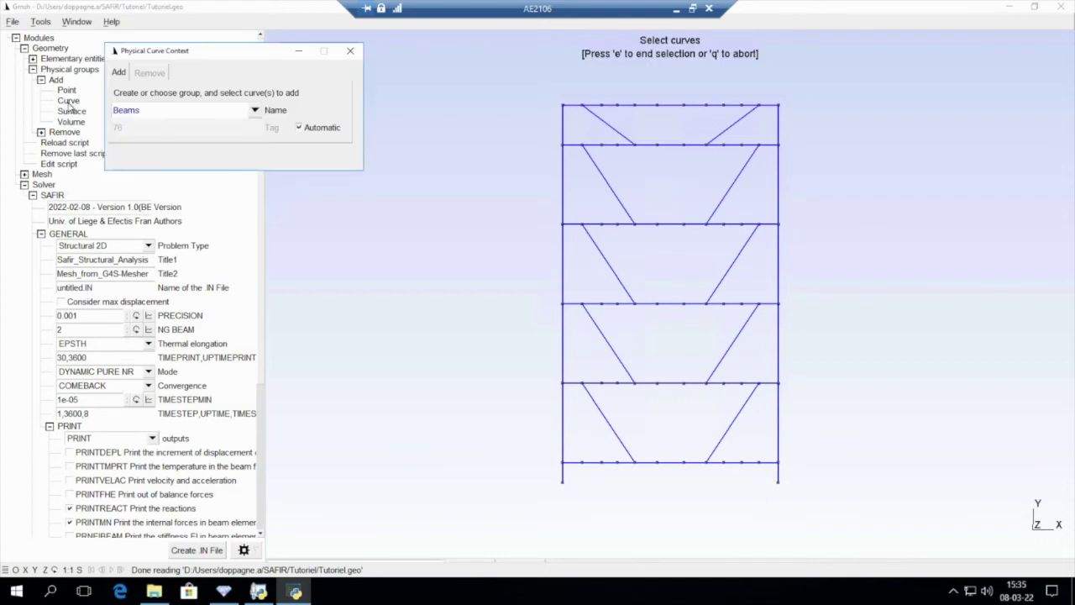
{"action": "left_click", "coordinate": [255, 111]}
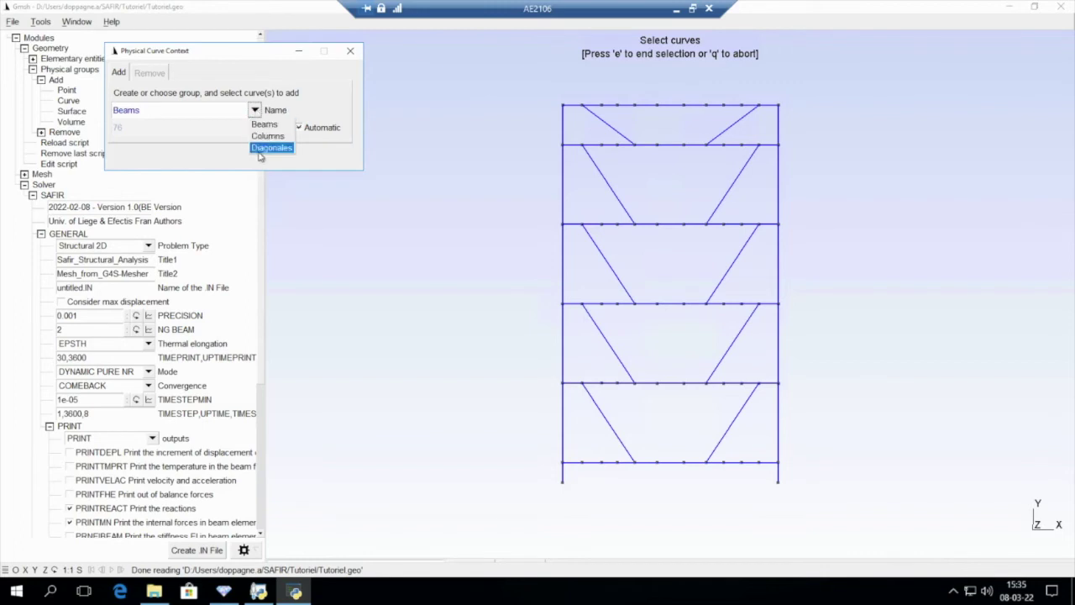
{"action": "left_click", "coordinate": [267, 136]}
{"action": "left_click", "coordinate": [256, 111]}
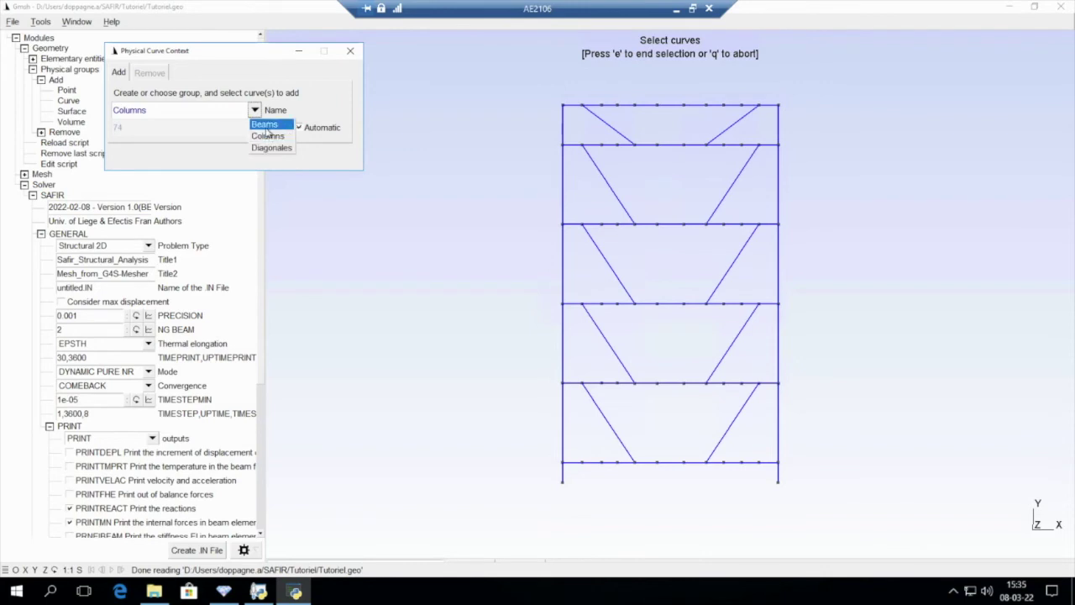
{"action": "left_click", "coordinate": [267, 126]}
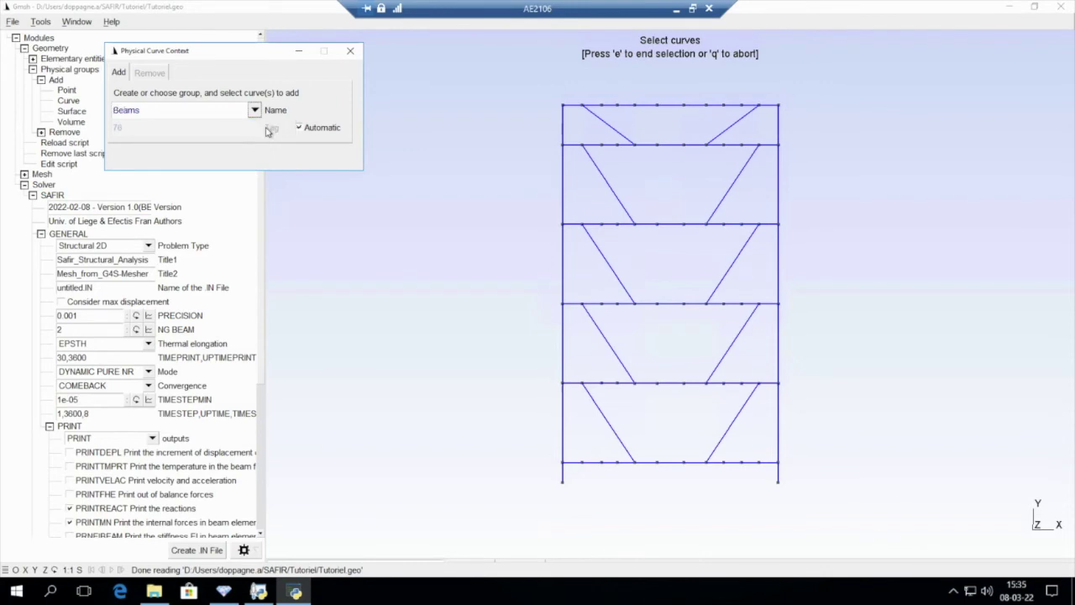
Select all top beam segments, including both ends, and confirm them into Beams.
{"action": "left_click_drag", "start_coordinate": [593, 92], "coordinate": [759, 108]}
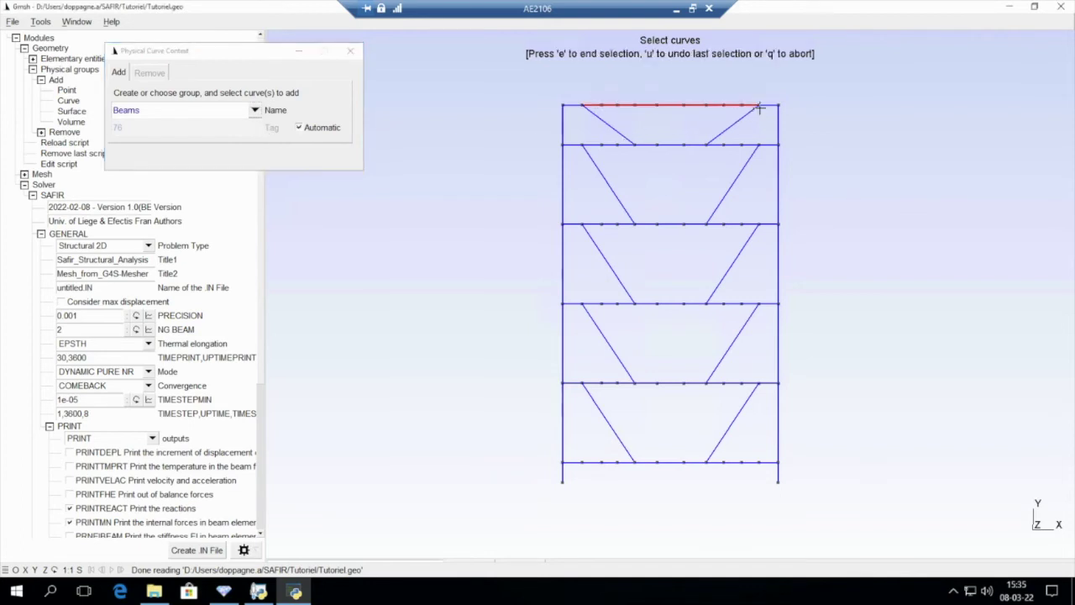
{"action": "left_click", "coordinate": [770, 107]}
{"action": "left_click", "coordinate": [585, 112]}
{"action": "key", "text": "e"}
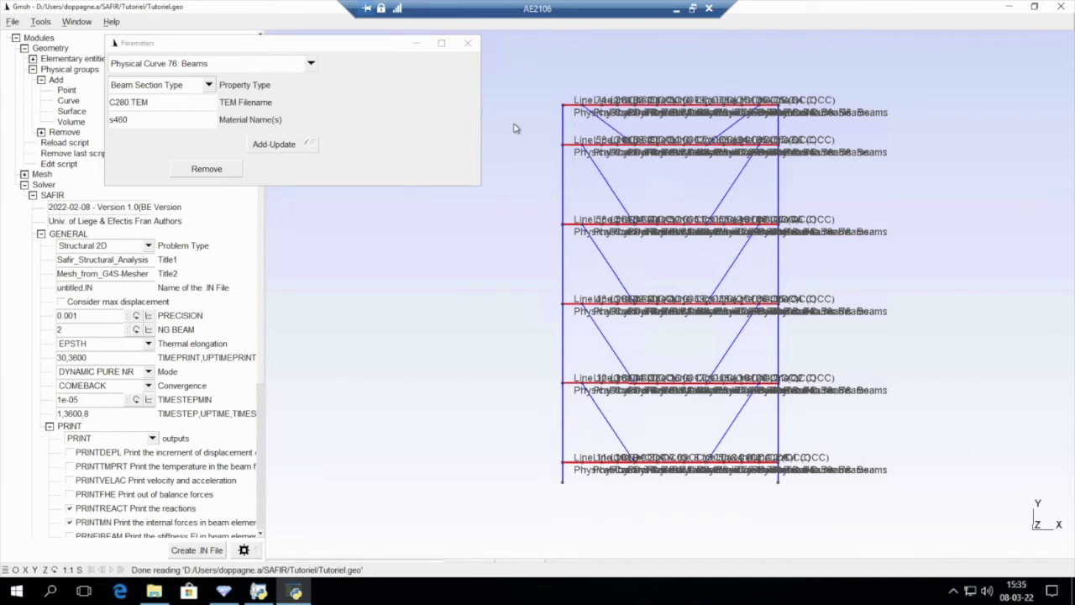
{"action": "key", "text": "q"}
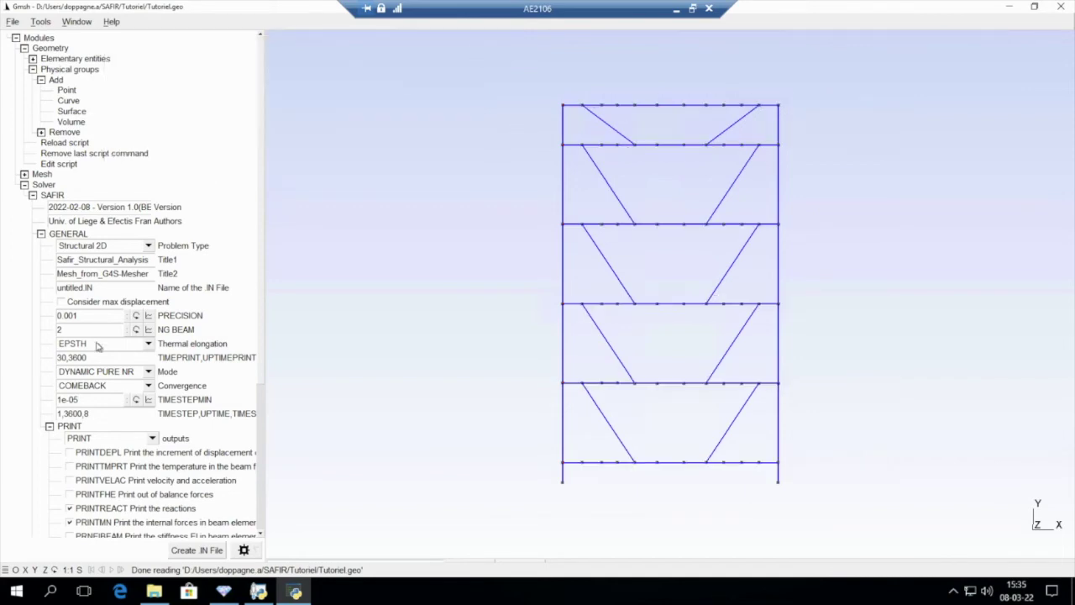
{"action": "scroll", "coordinate": [99, 347], "scroll_direction": "down", "scroll_amount": 5}
Display the member materials, then clean the material labels away.
{"action": "scroll", "coordinate": [108, 437], "scroll_direction": "up", "scroll_amount": 1}
{"action": "left_click", "coordinate": [107, 437]}
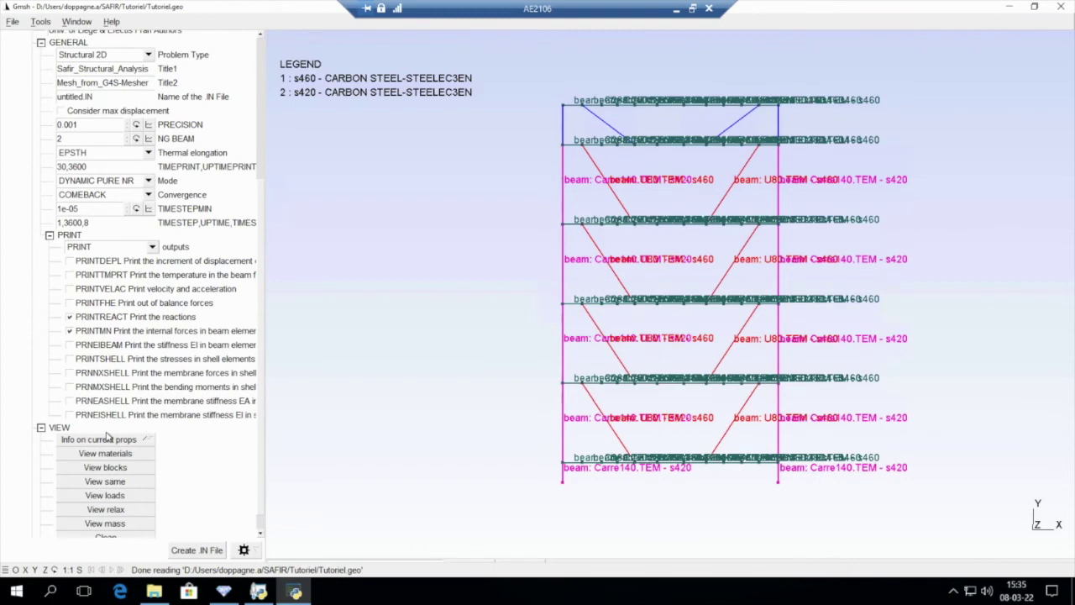
{"action": "scroll", "coordinate": [132, 516], "scroll_direction": "down", "scroll_amount": 1}
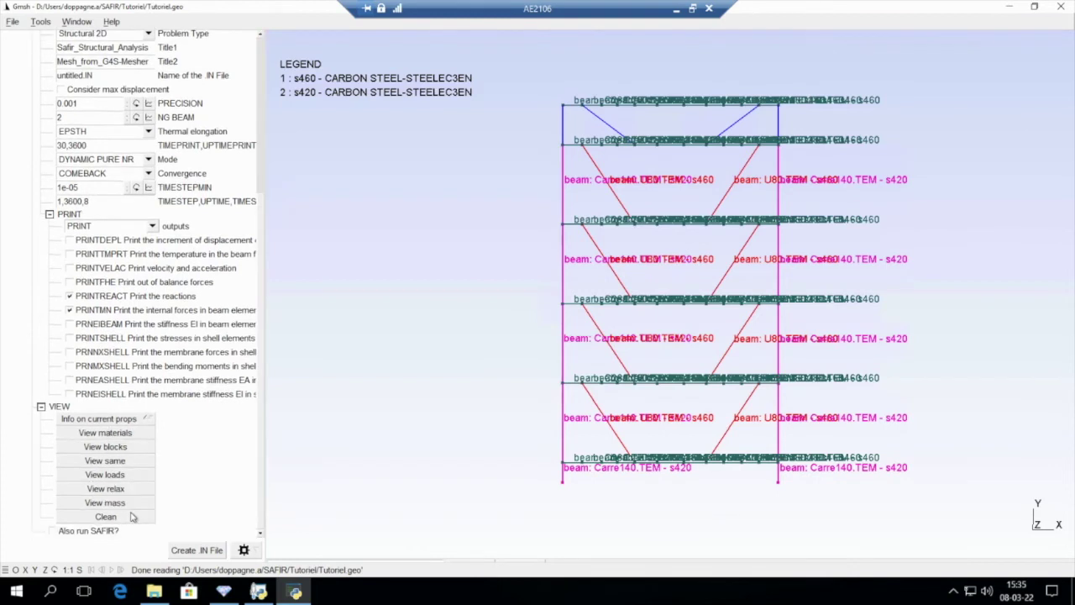
{"action": "left_click", "coordinate": [106, 516]}
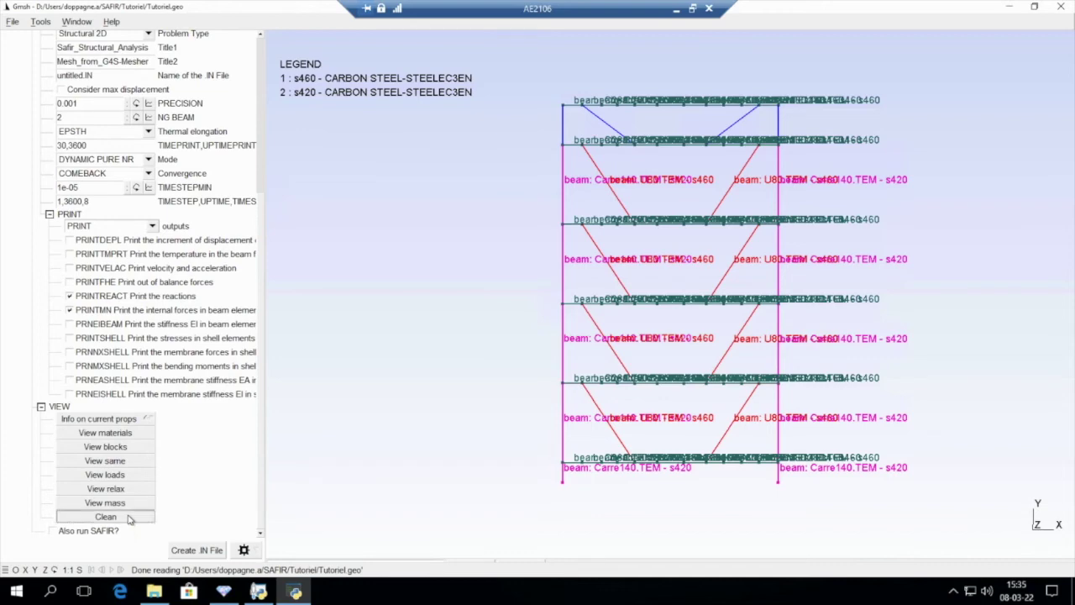
Add the new top-left column segment to the Columns group.
{"action": "scroll", "coordinate": [109, 303], "scroll_direction": "up", "scroll_amount": 5}
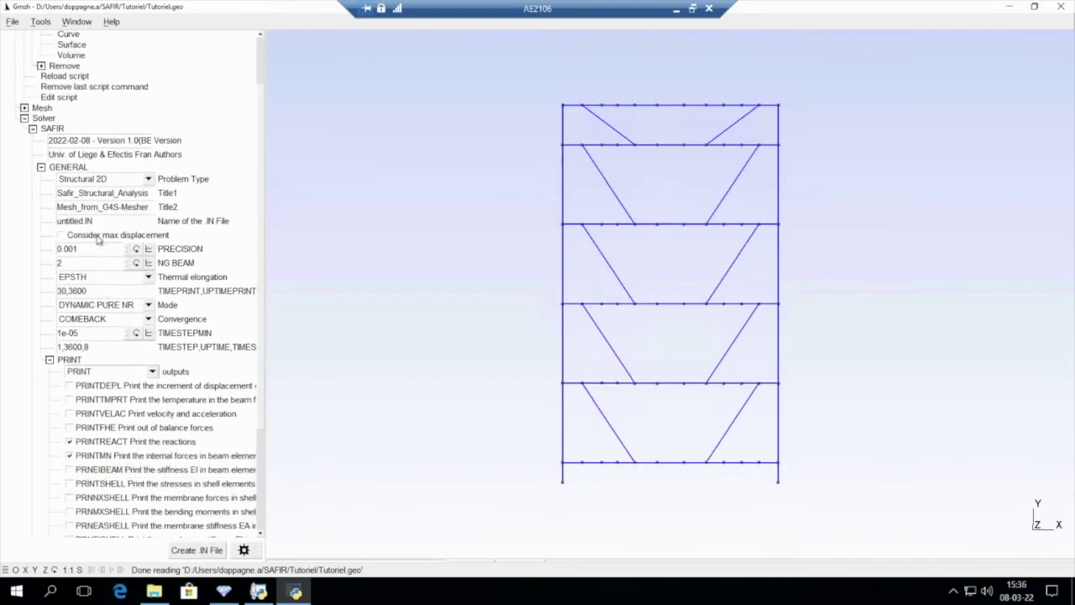
{"action": "scroll", "coordinate": [108, 293], "scroll_direction": "up", "scroll_amount": 3}
{"action": "left_click", "coordinate": [68, 100]}
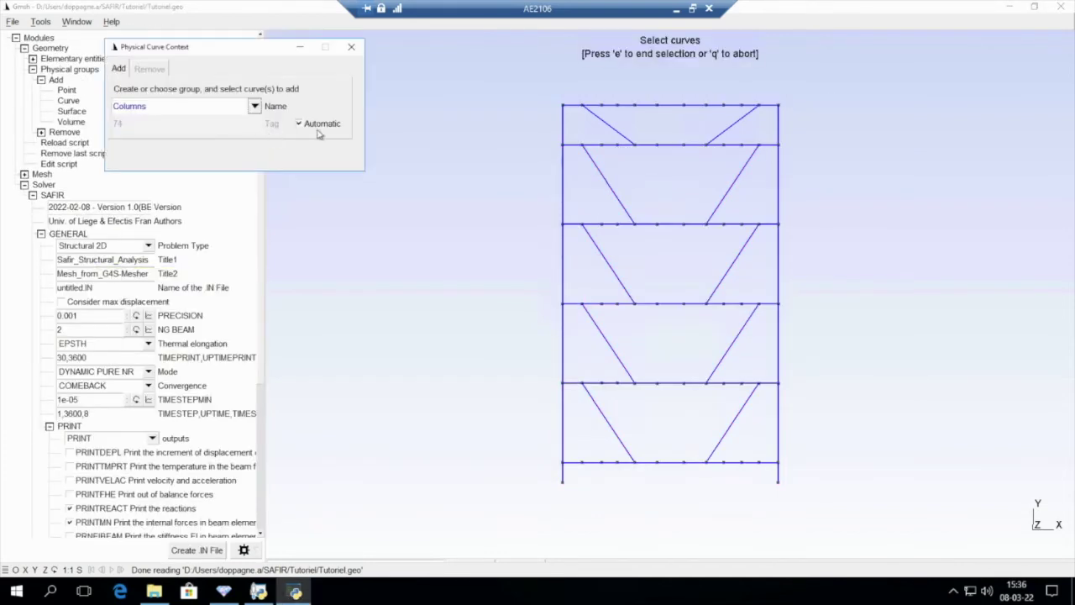
{"action": "left_click", "coordinate": [562, 124]}
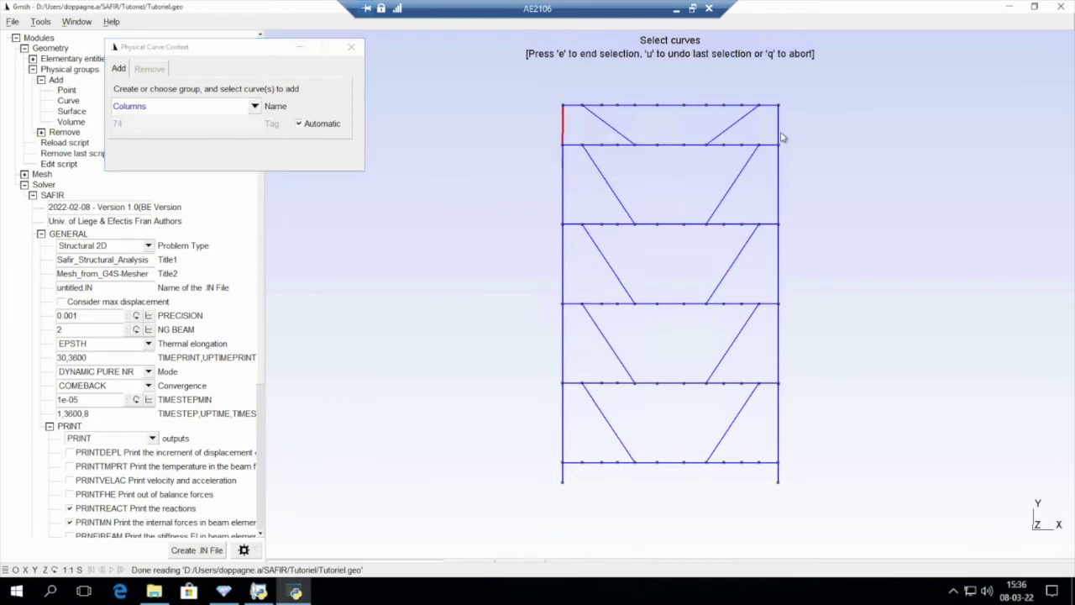
{"action": "key", "text": "e"}
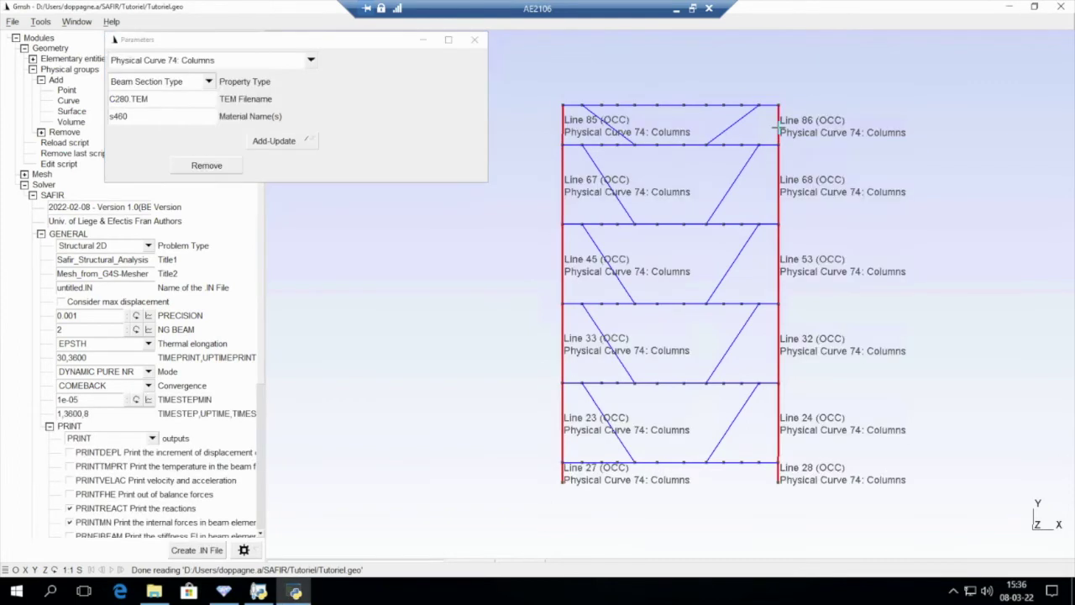
{"action": "left_click", "coordinate": [477, 37]}
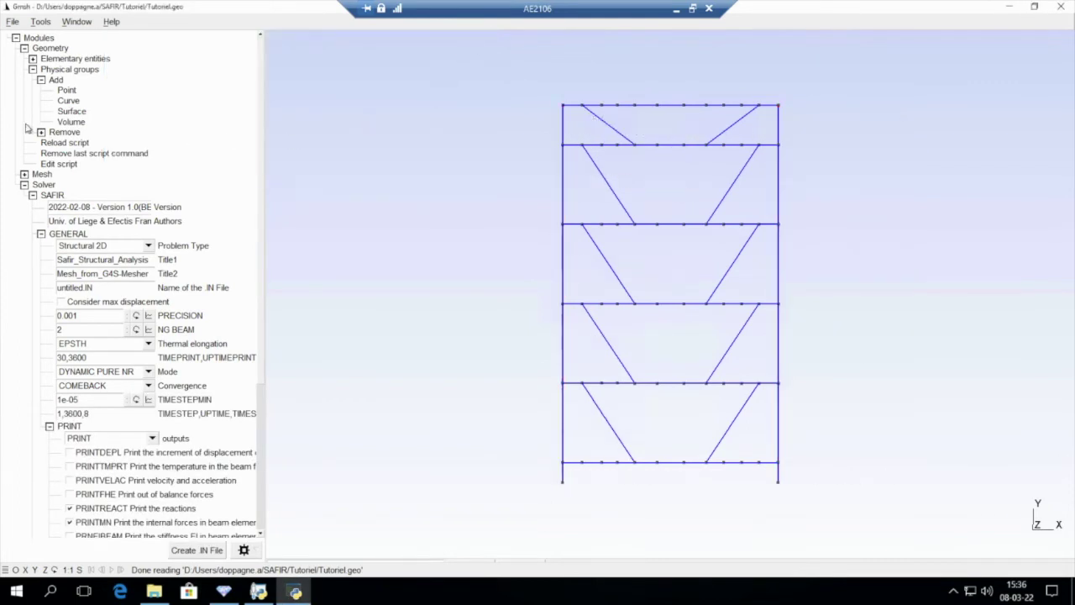
Add the upper-left diagonal brace to the Diagonales group.
{"action": "left_click", "coordinate": [68, 100]}
{"action": "left_click", "coordinate": [255, 101]}
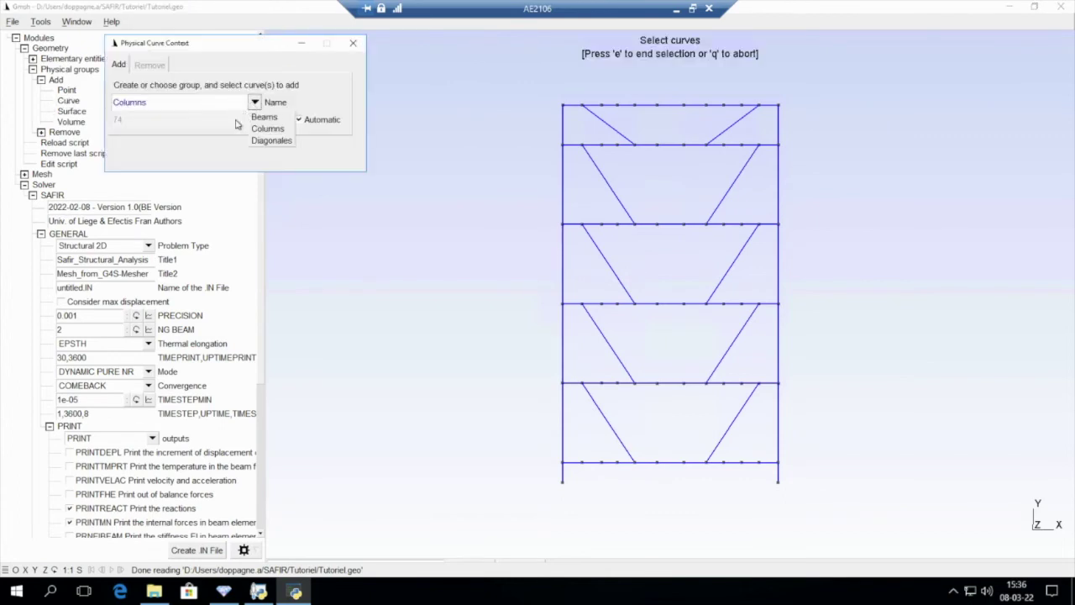
{"action": "left_click", "coordinate": [270, 138]}
{"action": "left_click", "coordinate": [617, 130]}
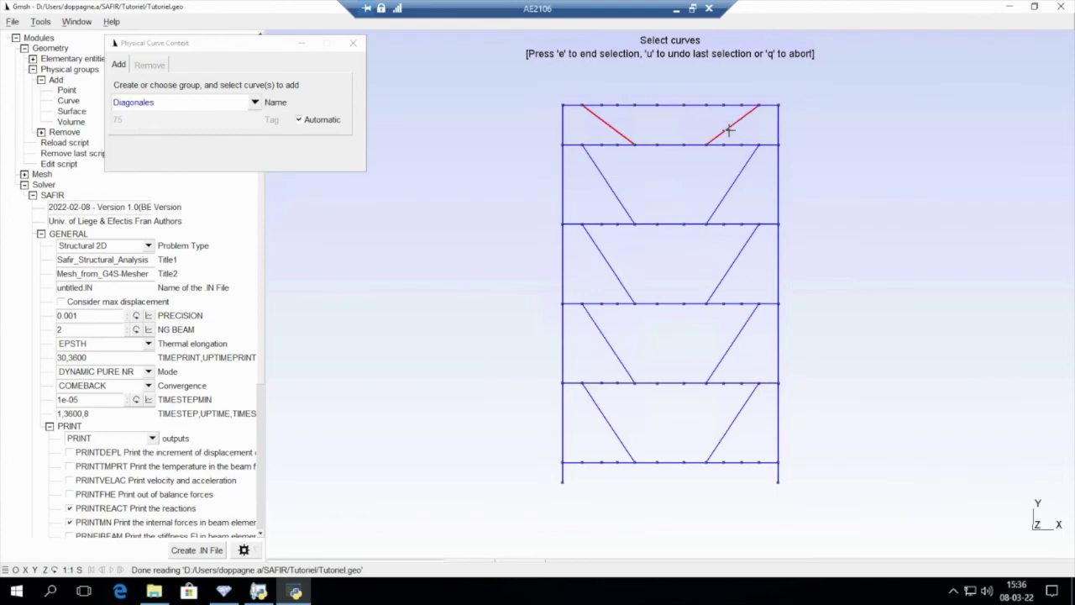
{"action": "key", "text": "e"}
{"action": "left_click", "coordinate": [481, 36]}
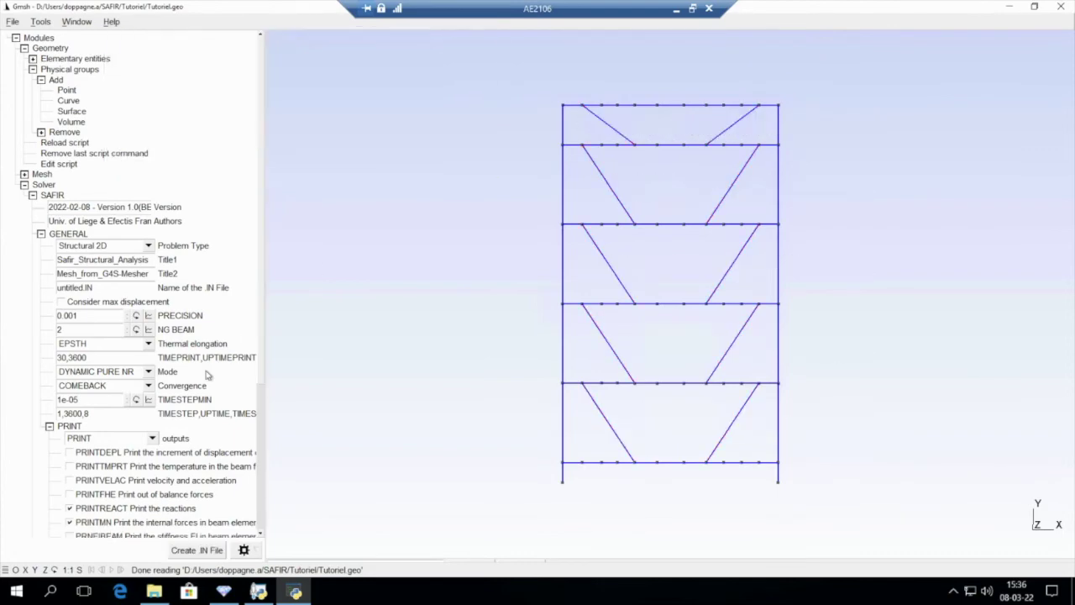
Show the member materials again to verify, then clear the labels.
{"action": "scroll", "coordinate": [197, 472], "scroll_direction": "down", "scroll_amount": 3}
{"action": "scroll", "coordinate": [198, 472], "scroll_direction": "down", "scroll_amount": 3}
{"action": "left_click", "coordinate": [110, 433]}
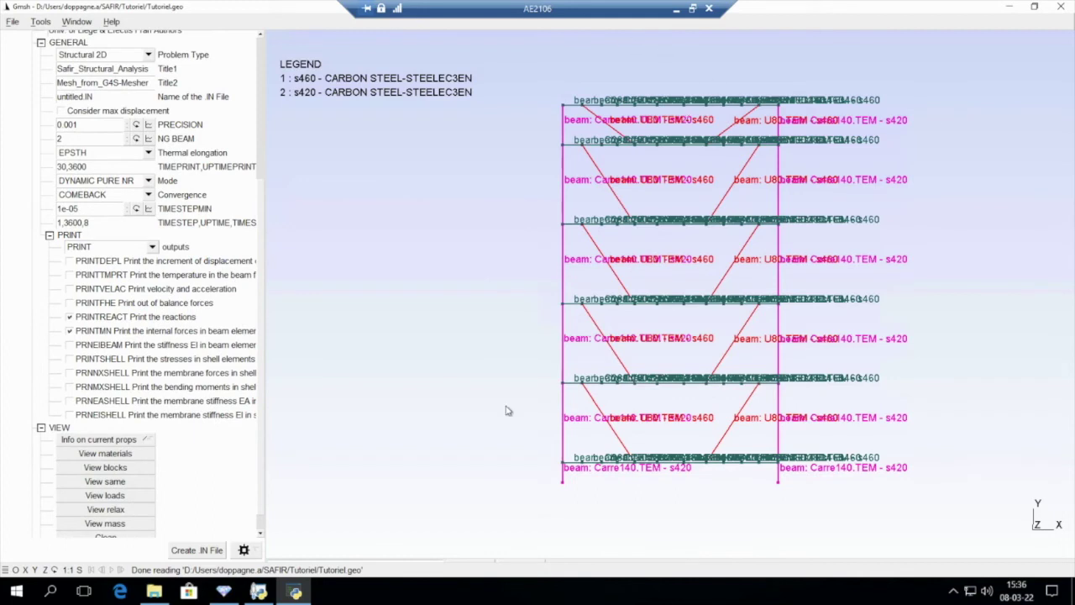
{"action": "scroll", "coordinate": [105, 471], "scroll_direction": "down", "scroll_amount": 1}
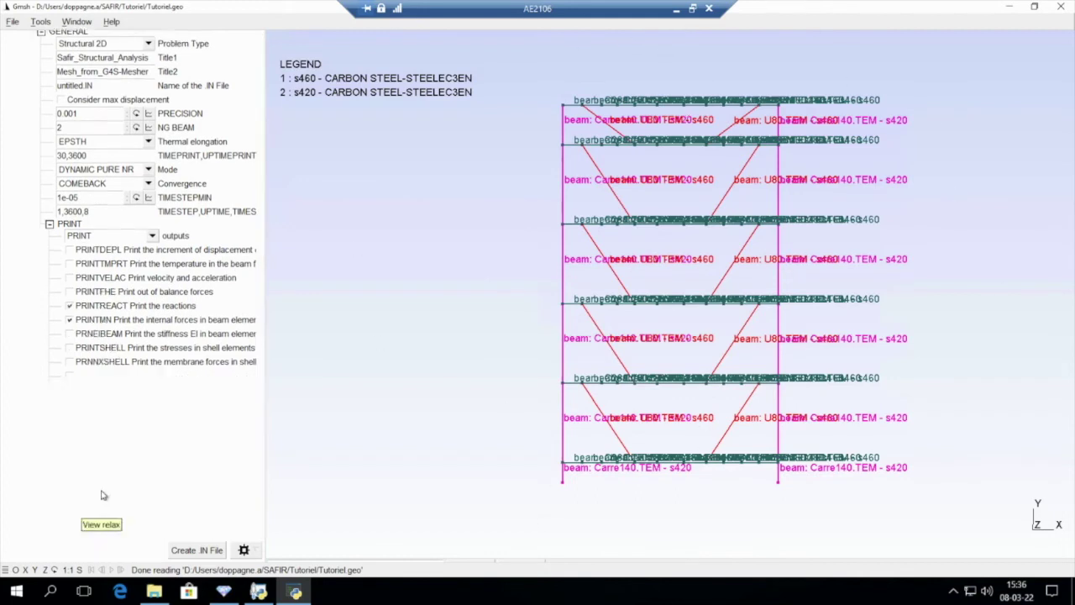
{"action": "left_click", "coordinate": [105, 495]}
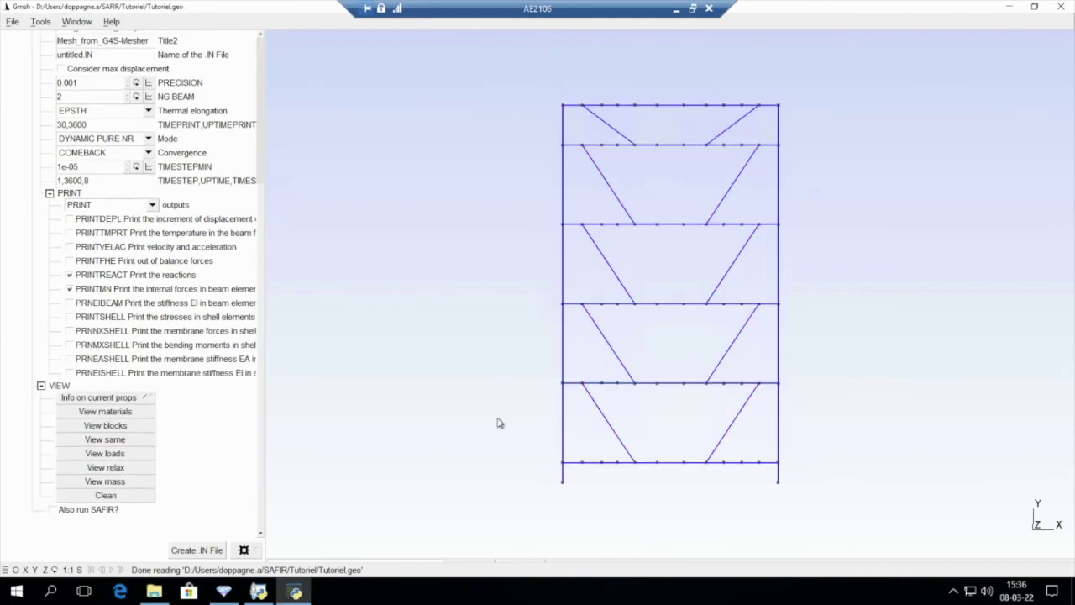
Fix bottom-left base node Point 25 in X and Y with F0.
{"action": "left_click", "coordinate": [563, 484]}
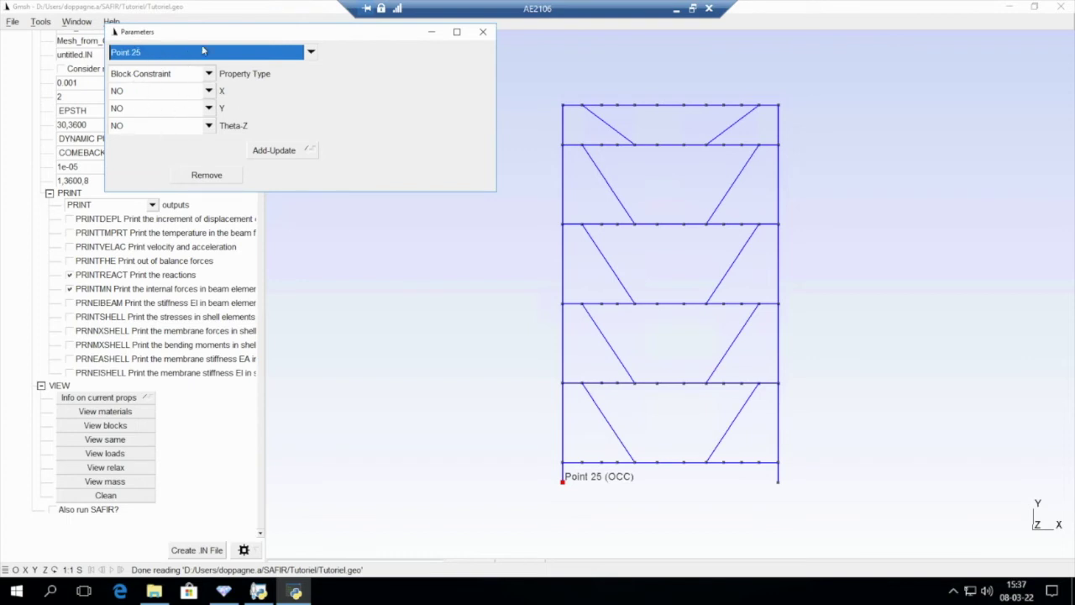
{"action": "left_click", "coordinate": [209, 92]}
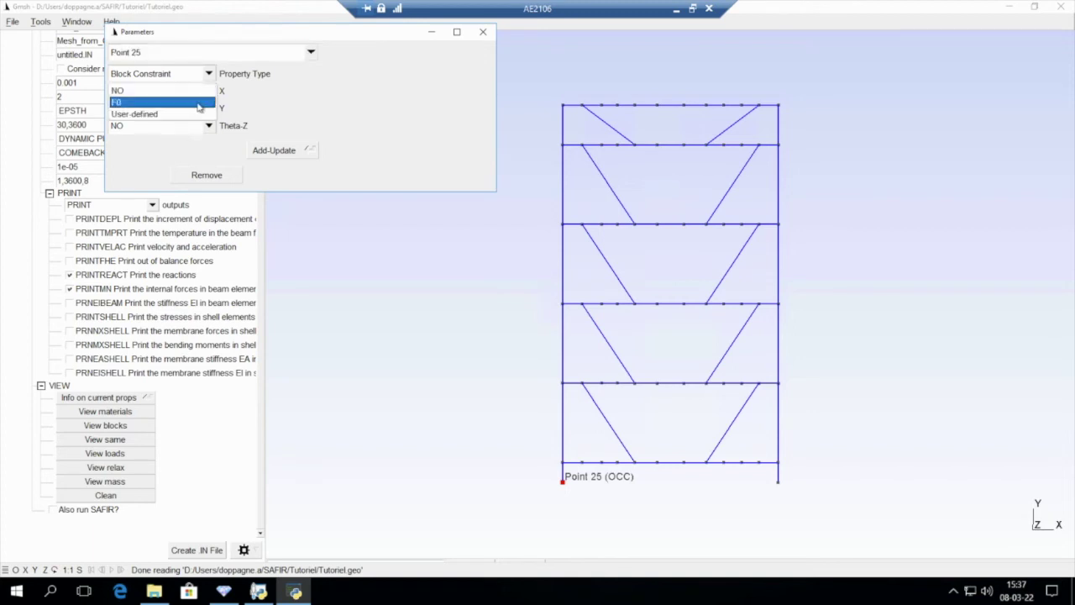
{"action": "left_click", "coordinate": [195, 102]}
{"action": "left_click", "coordinate": [209, 108]}
{"action": "left_click", "coordinate": [197, 120]}
{"action": "left_click", "coordinate": [278, 149]}
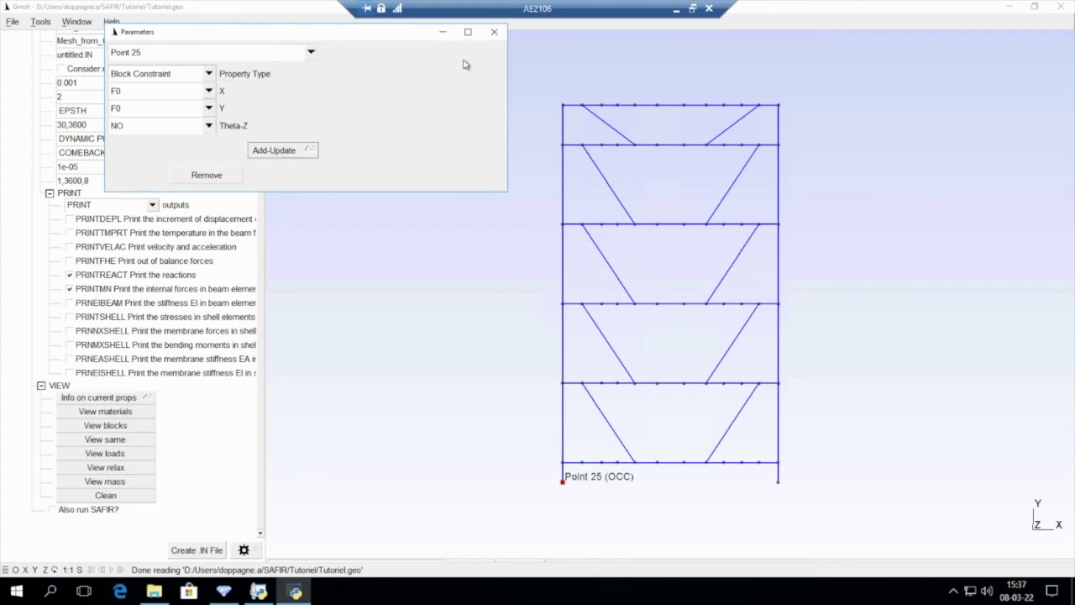
{"action": "left_click", "coordinate": [495, 33]}
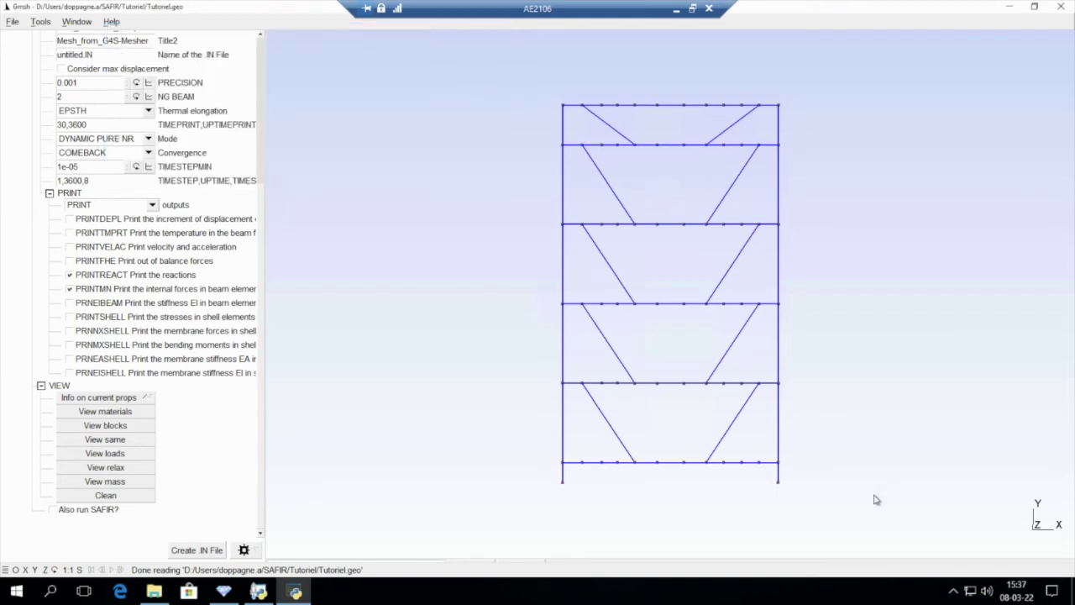
Restrain bottom-right base node Point 26 in Y only, setting X to NO.
{"action": "left_click", "coordinate": [778, 483]}
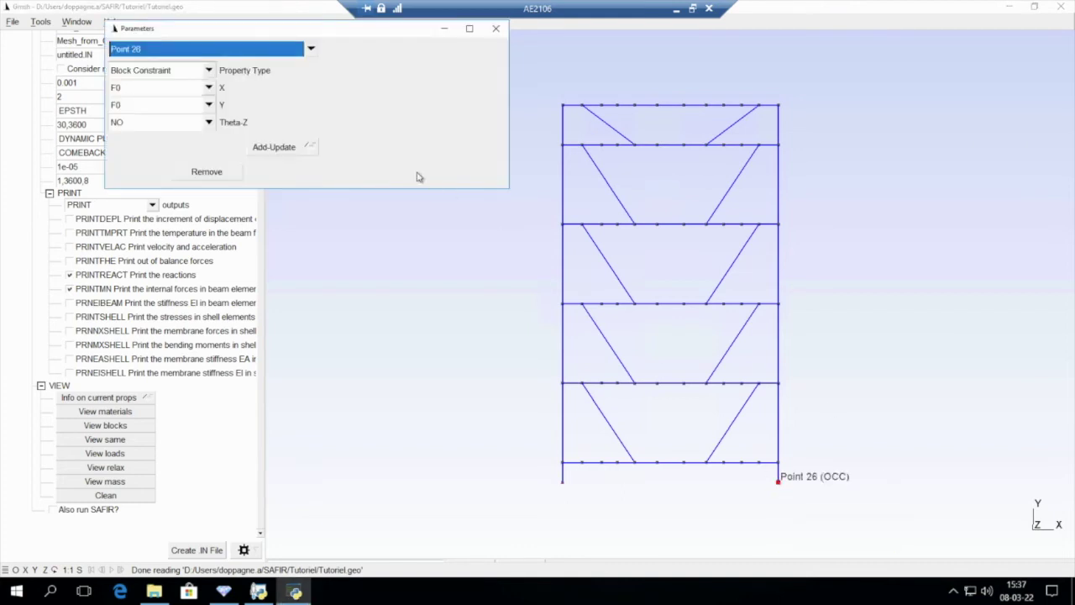
{"action": "left_click", "coordinate": [209, 89]}
{"action": "left_click", "coordinate": [163, 87]}
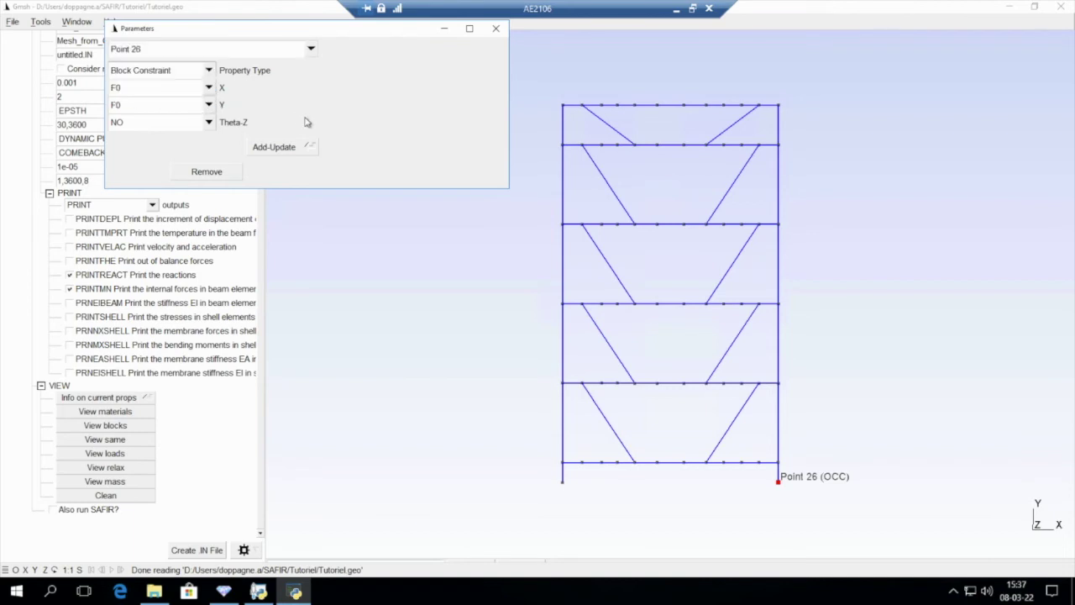
{"action": "left_click", "coordinate": [209, 88]}
{"action": "left_click", "coordinate": [195, 76]}
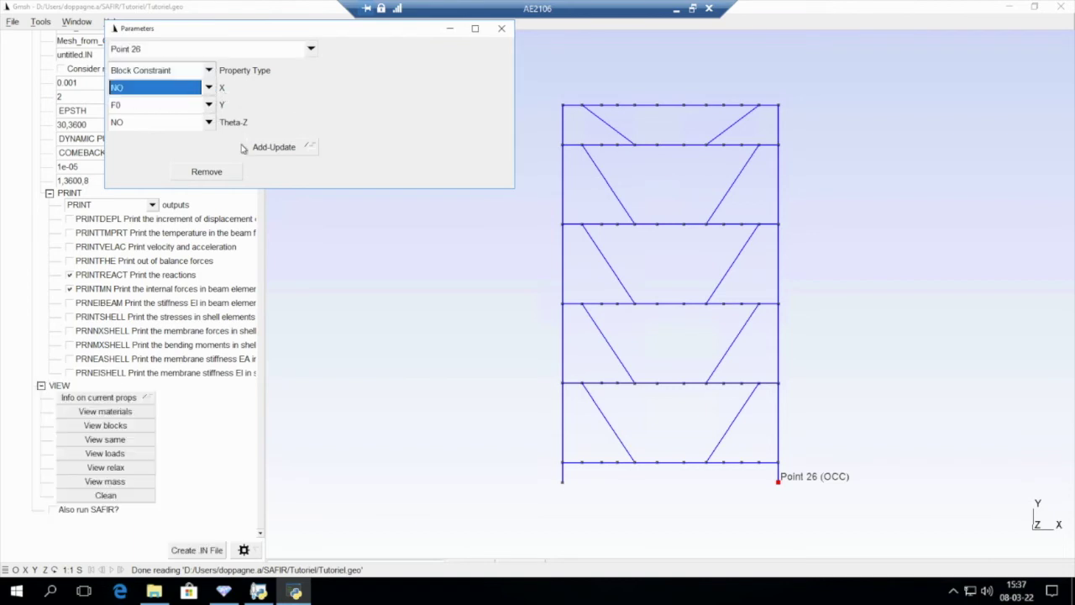
{"action": "left_click", "coordinate": [272, 147]}
{"action": "left_click", "coordinate": [502, 28]}
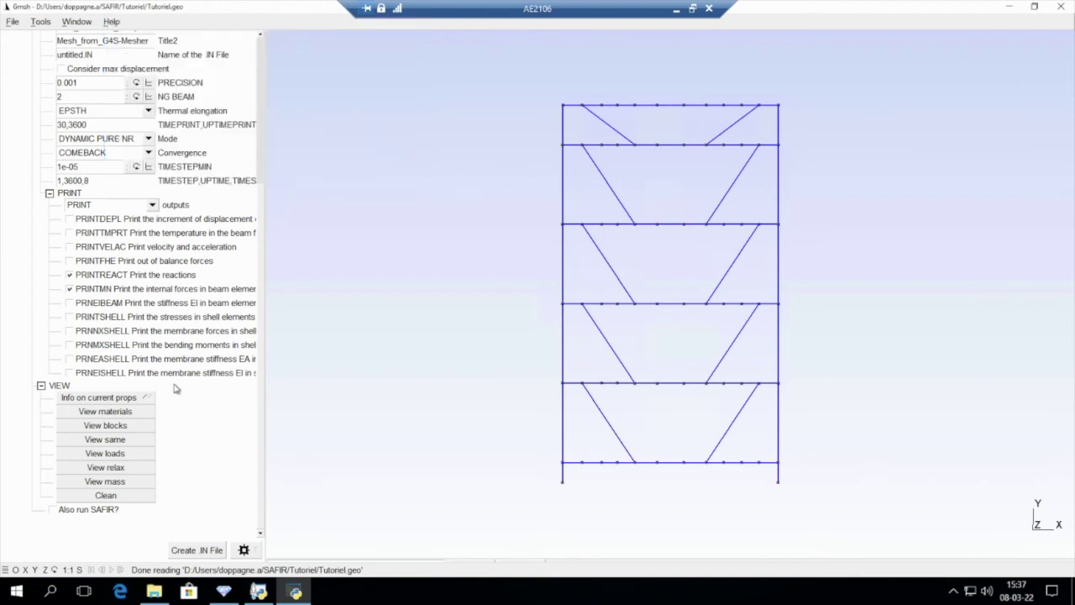
Display the support restraints to check them, then clean the labels.
{"action": "scroll", "coordinate": [177, 388], "scroll_direction": "up", "scroll_amount": 1}
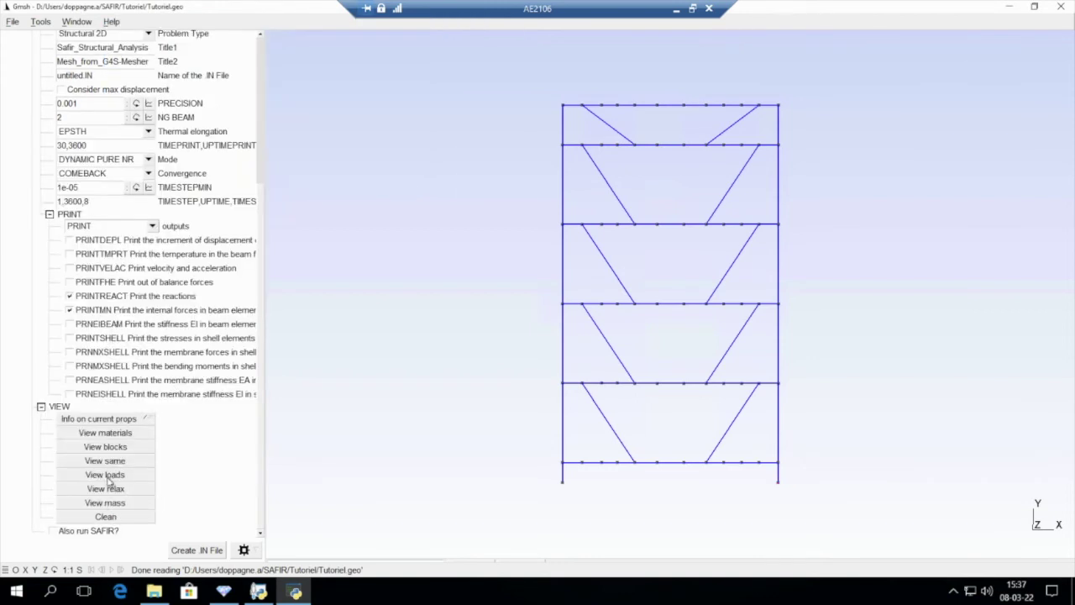
{"action": "left_click", "coordinate": [114, 448]}
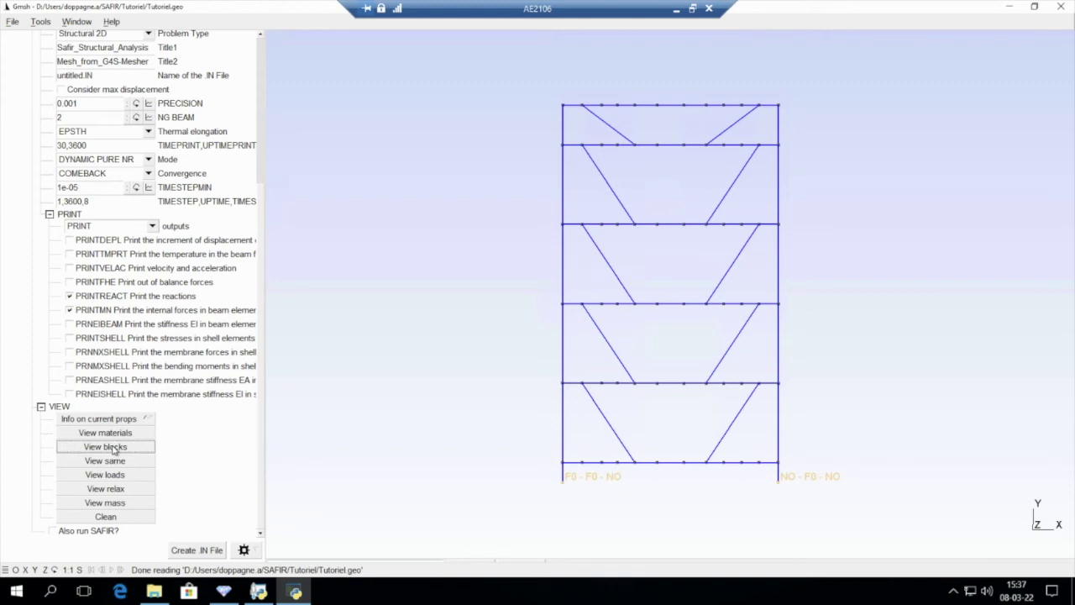
{"action": "left_click", "coordinate": [135, 517]}
{"action": "scroll", "coordinate": [190, 323], "scroll_direction": "up", "scroll_amount": 3}
Create a point group named Loads containing all the floor-beam nodes.
{"action": "scroll", "coordinate": [188, 323], "scroll_direction": "up", "scroll_amount": 3}
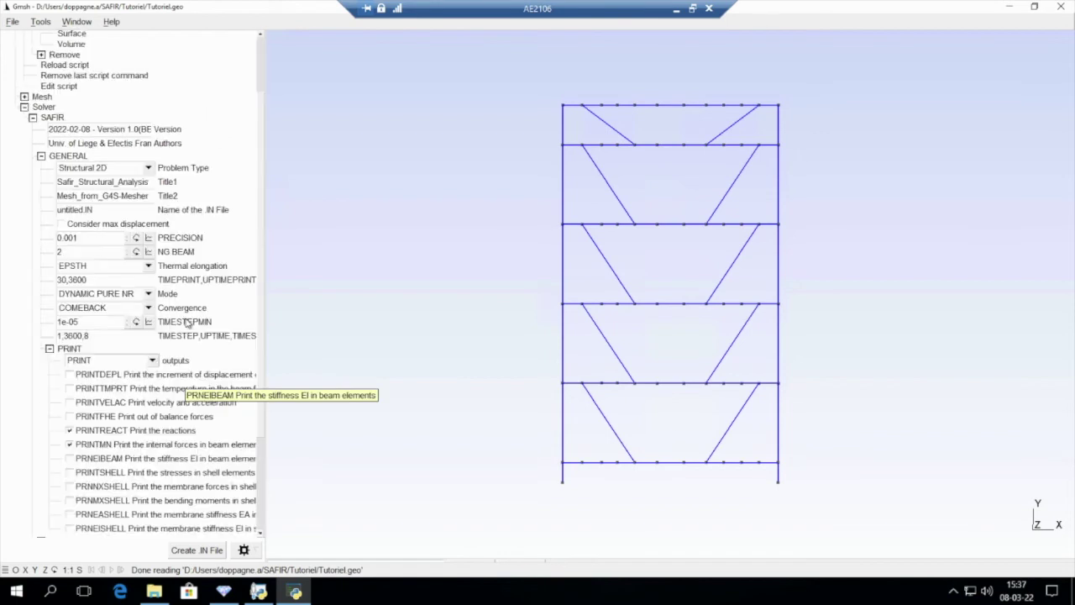
{"action": "scroll", "coordinate": [188, 326], "scroll_direction": "up", "scroll_amount": 3}
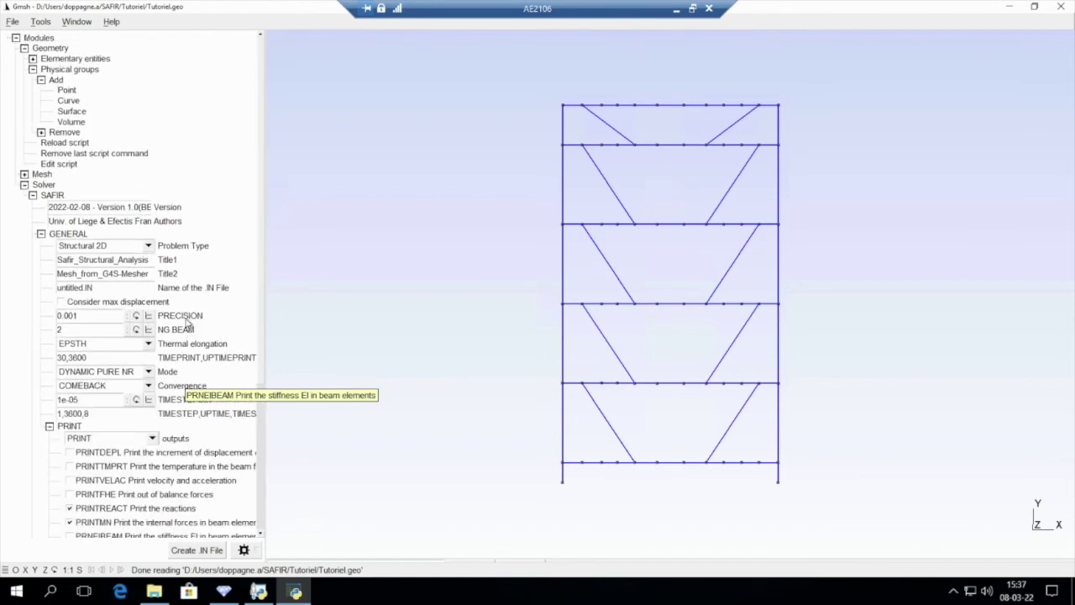
{"action": "left_click", "coordinate": [67, 90]}
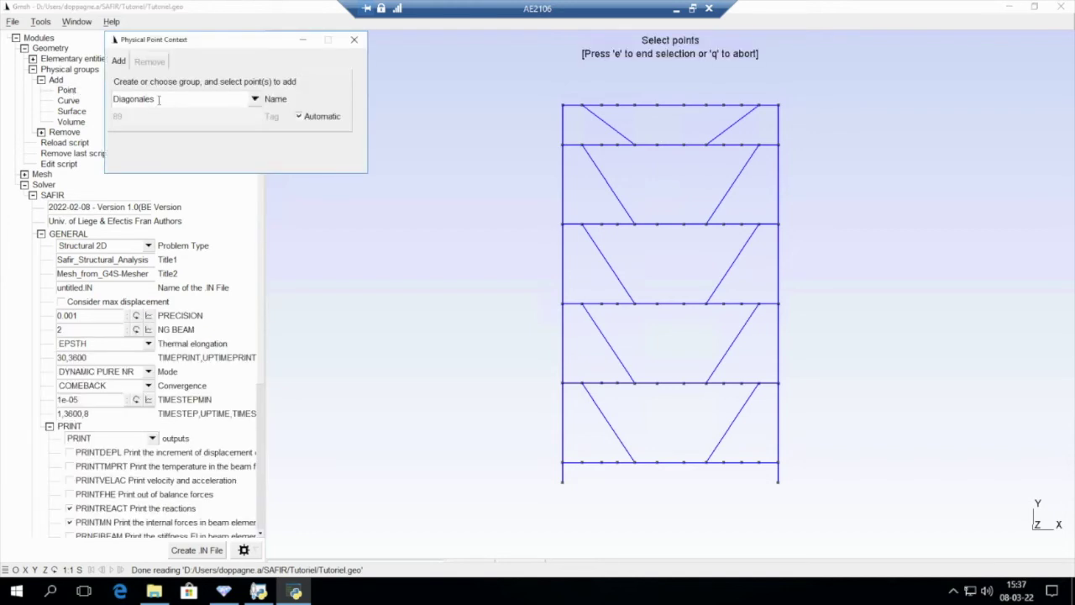
{"action": "double_click", "coordinate": [131, 99]}
{"action": "type", "text": "Loads"}
{"action": "left_click_drag", "start_coordinate": [512, 120], "coordinate": [800, 483]}
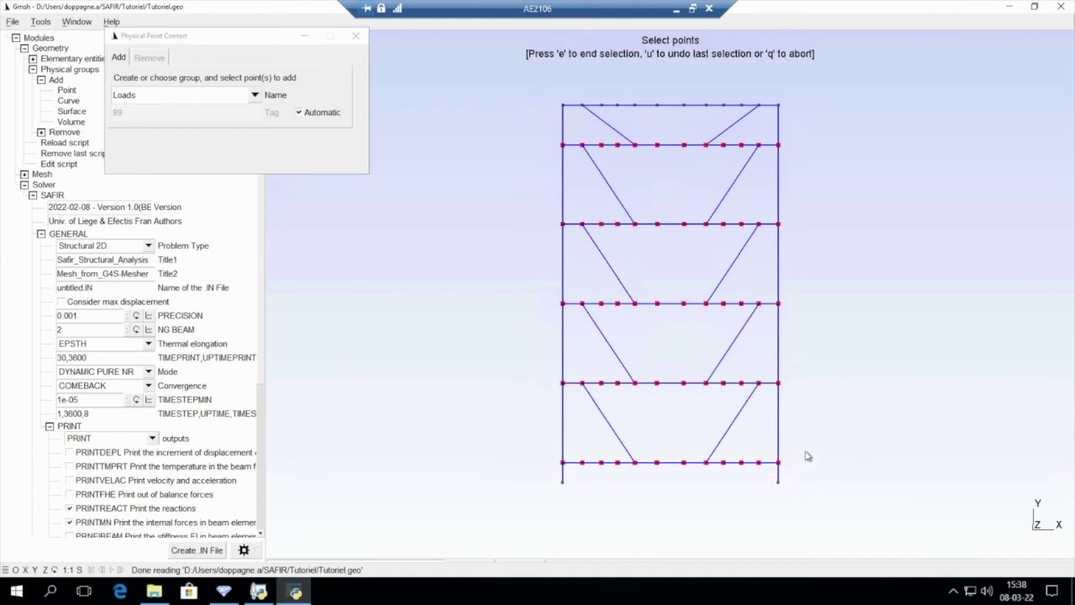
{"action": "key", "text": "e"}
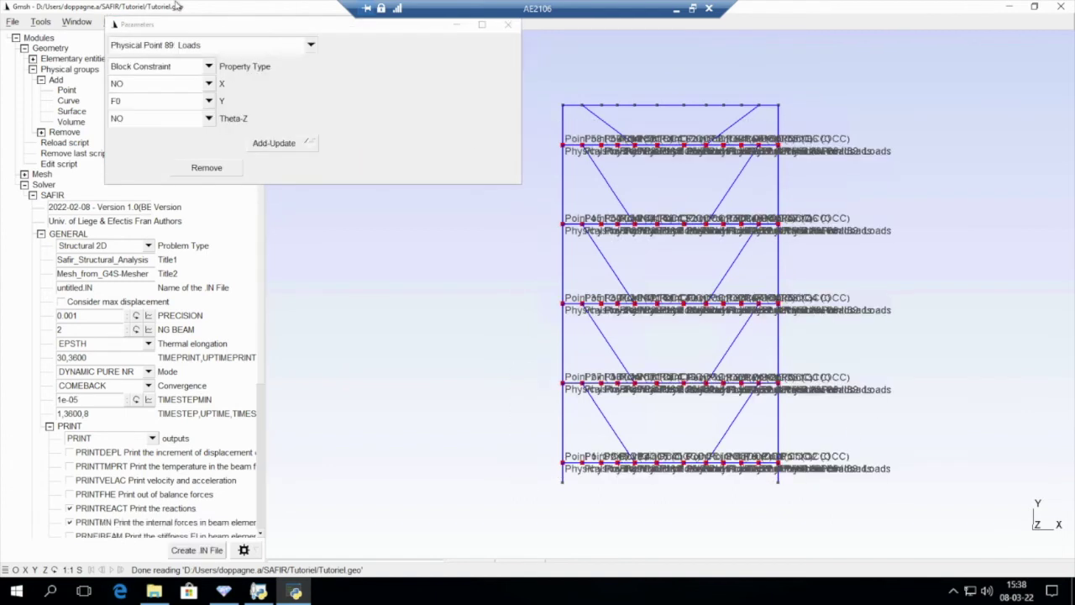
Give the Loads group nodal loads with FLOAD and a downward Y-force, then display them.
{"action": "left_click", "coordinate": [210, 70]}
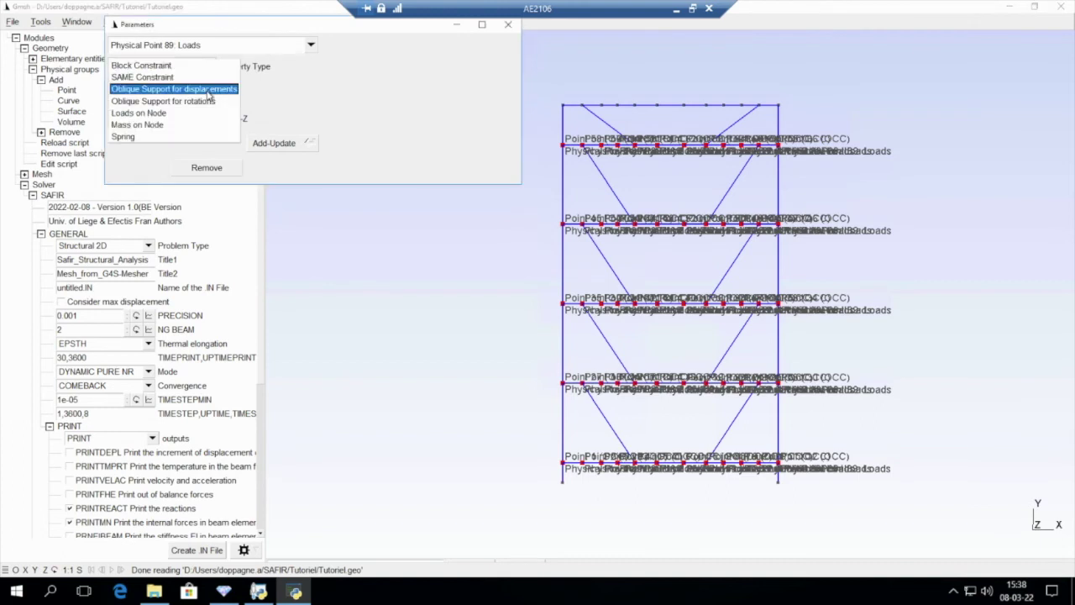
{"action": "left_click", "coordinate": [139, 112]}
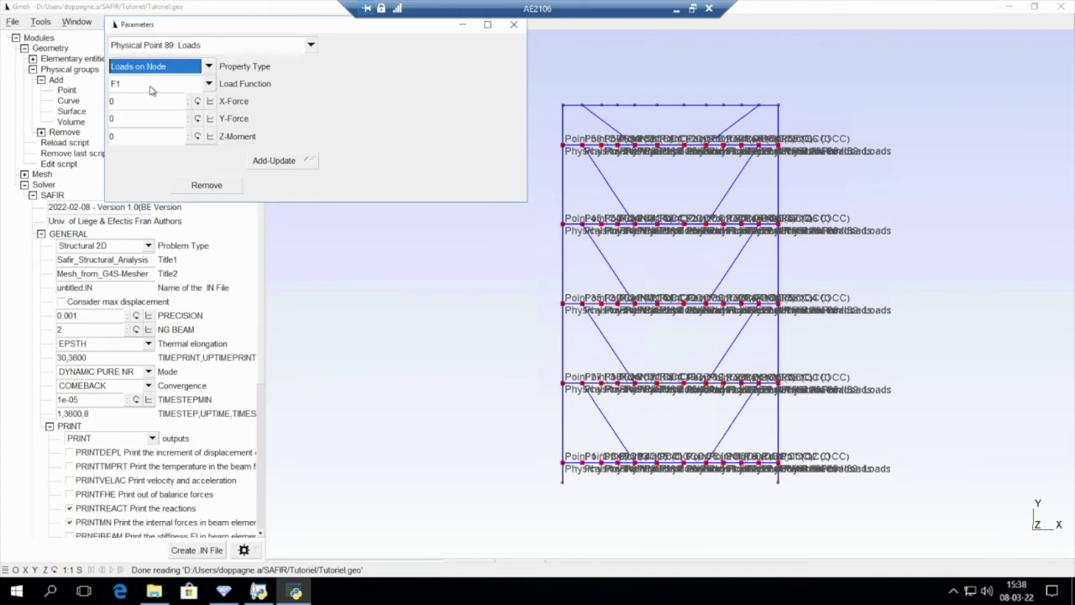
{"action": "left_click", "coordinate": [207, 85]}
{"action": "left_click", "coordinate": [173, 95]}
{"action": "left_click", "coordinate": [161, 102]}
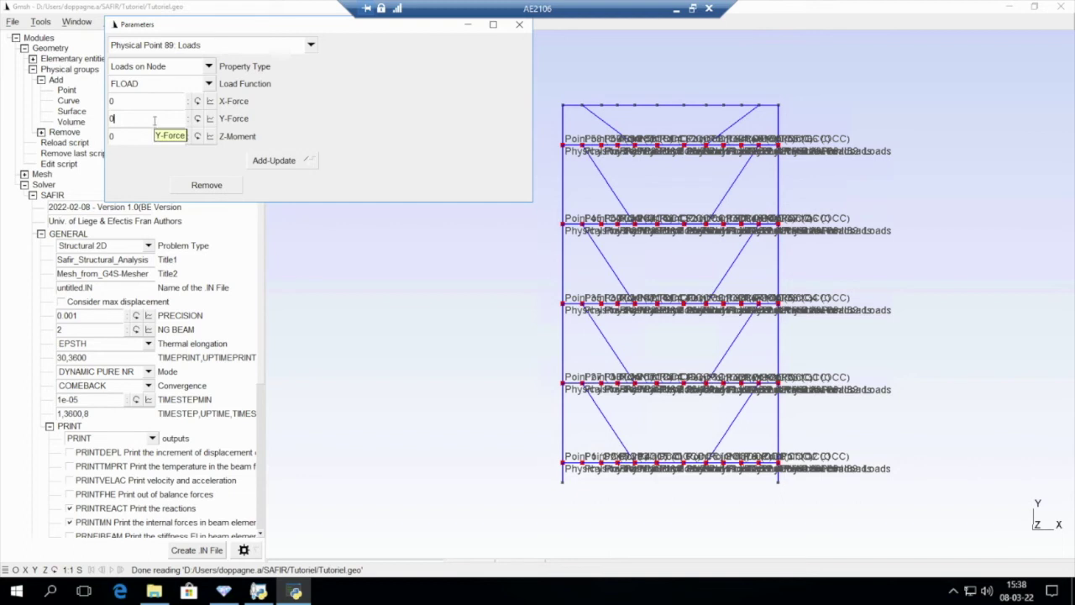
{"action": "key", "text": "BackSpace"}
{"action": "key", "text": "Return"}
{"action": "left_click", "coordinate": [519, 24]}
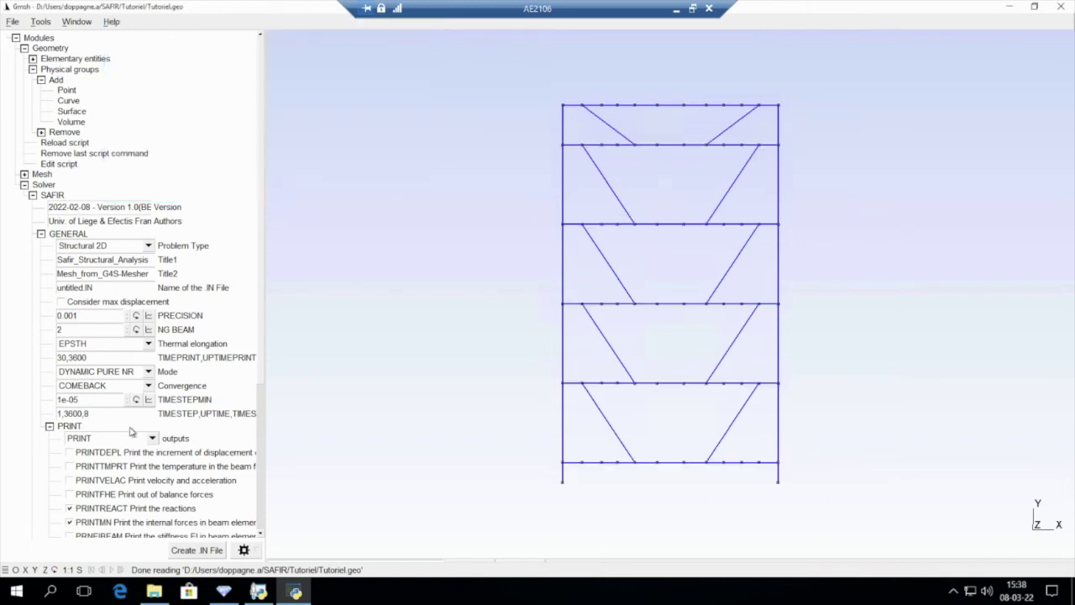
{"action": "scroll", "coordinate": [155, 448], "scroll_direction": "down", "scroll_amount": 5}
{"action": "left_click", "coordinate": [116, 476]}
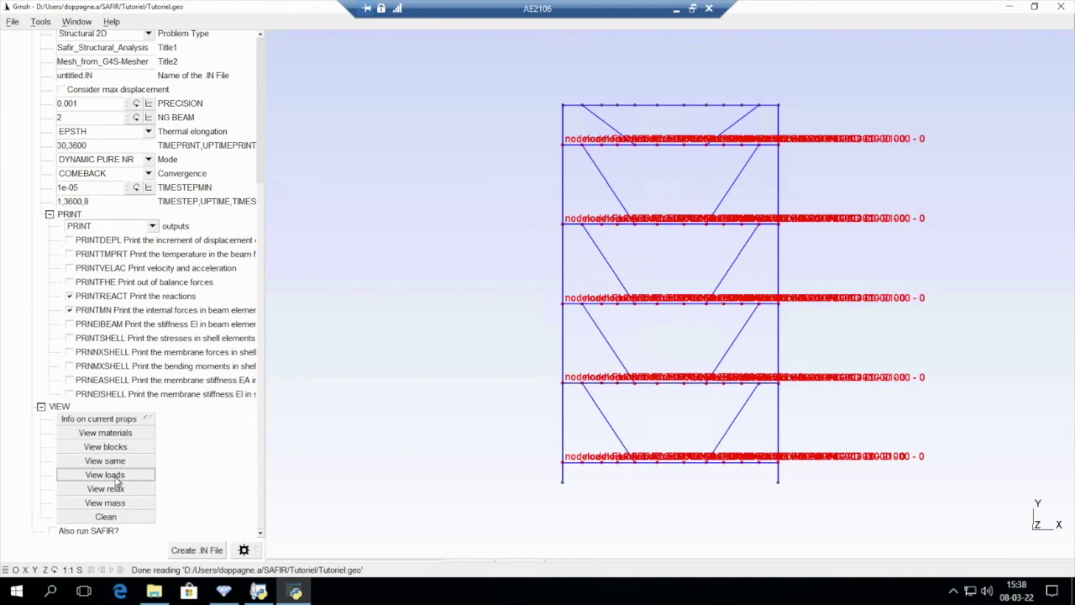
{"action": "left_click", "coordinate": [120, 518]}
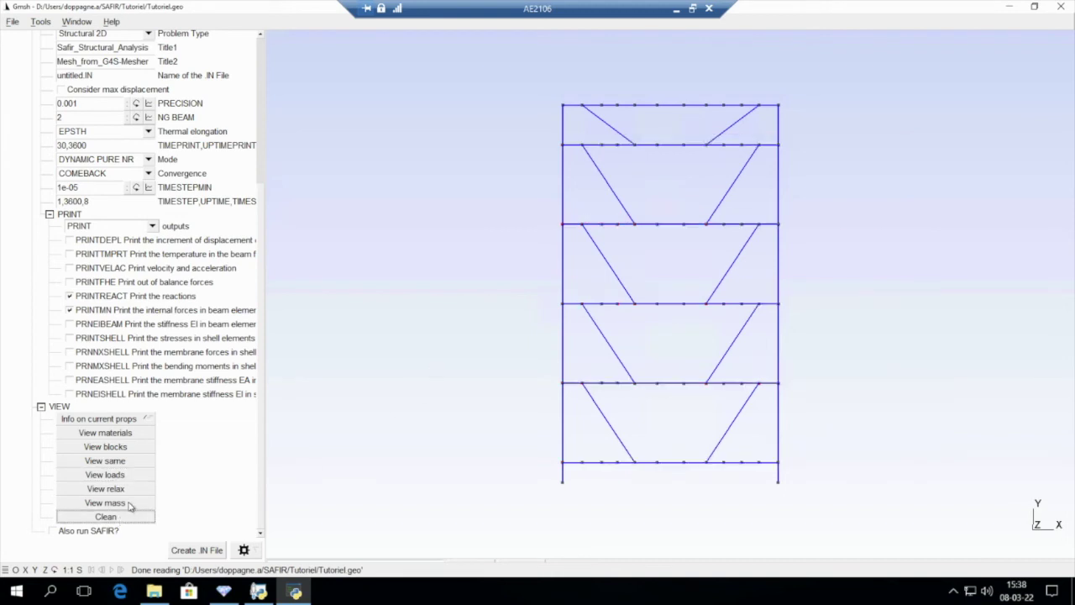
{"action": "left_click", "coordinate": [123, 490]}
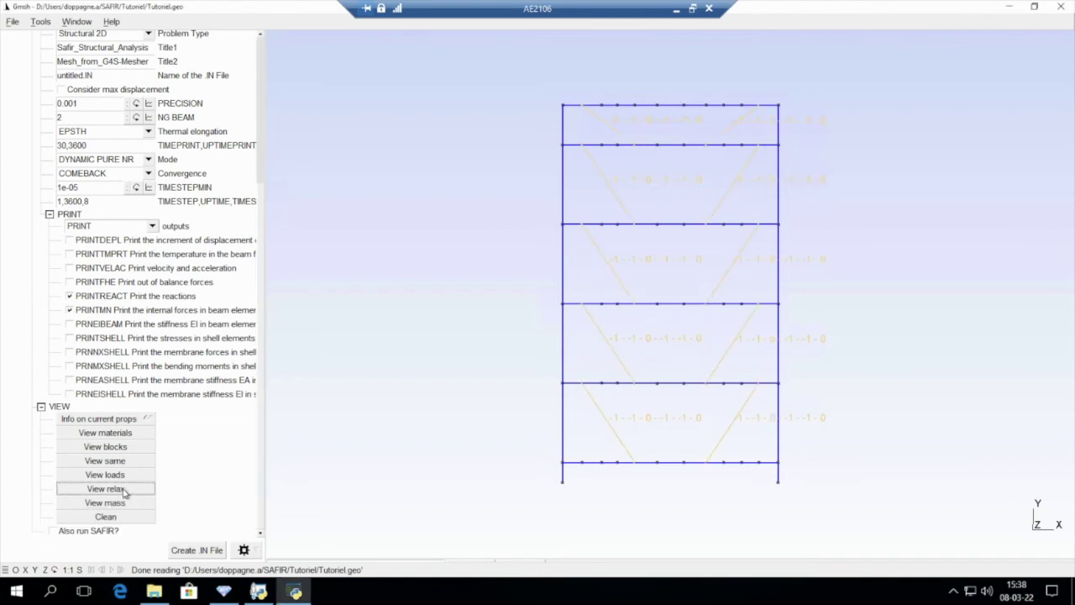
{"action": "left_click", "coordinate": [124, 451]}
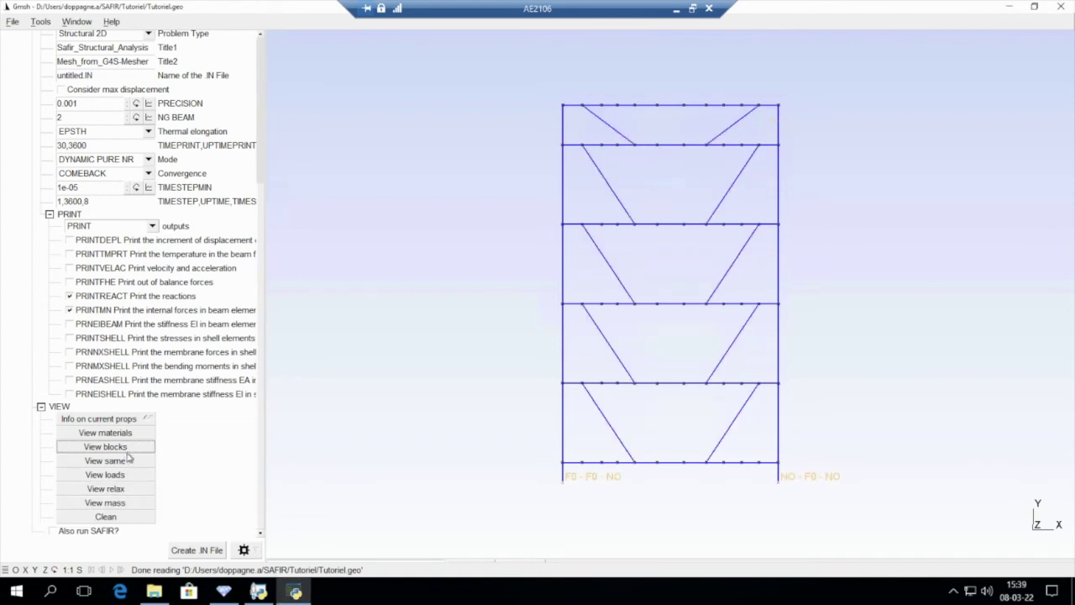
{"action": "left_click", "coordinate": [131, 434]}
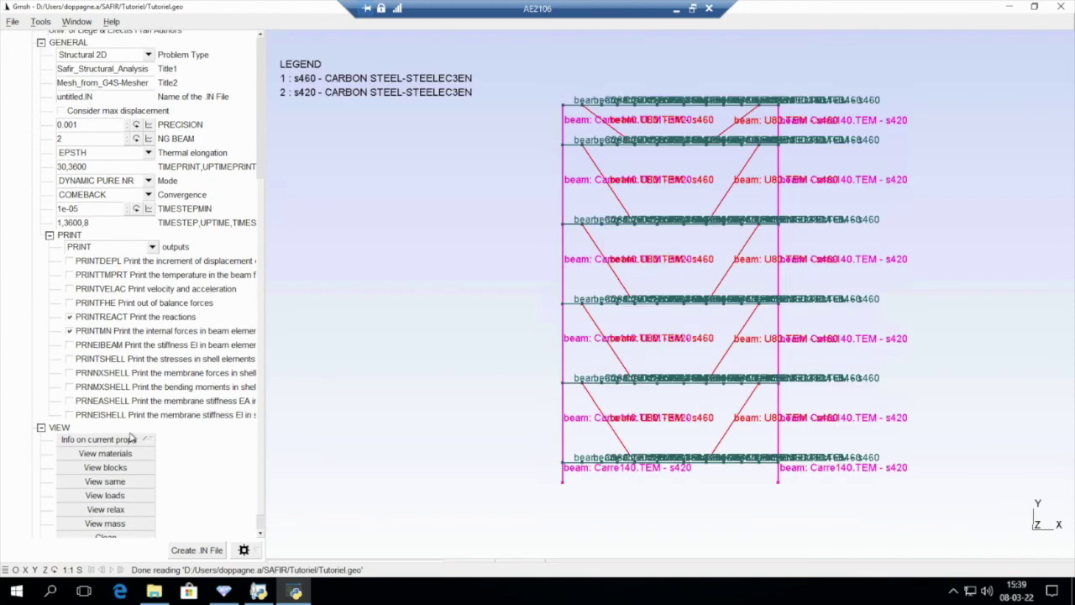
{"action": "scroll", "coordinate": [126, 495], "scroll_direction": "down", "scroll_amount": 1}
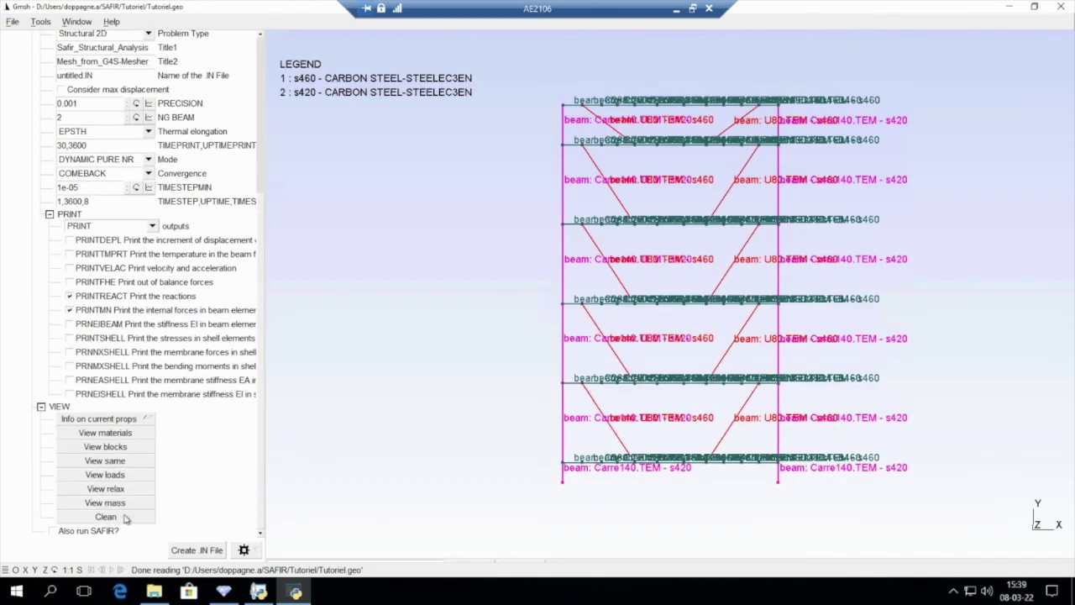
{"action": "left_click", "coordinate": [106, 517]}
{"action": "scroll", "coordinate": [154, 443], "scroll_direction": "up", "scroll_amount": 4}
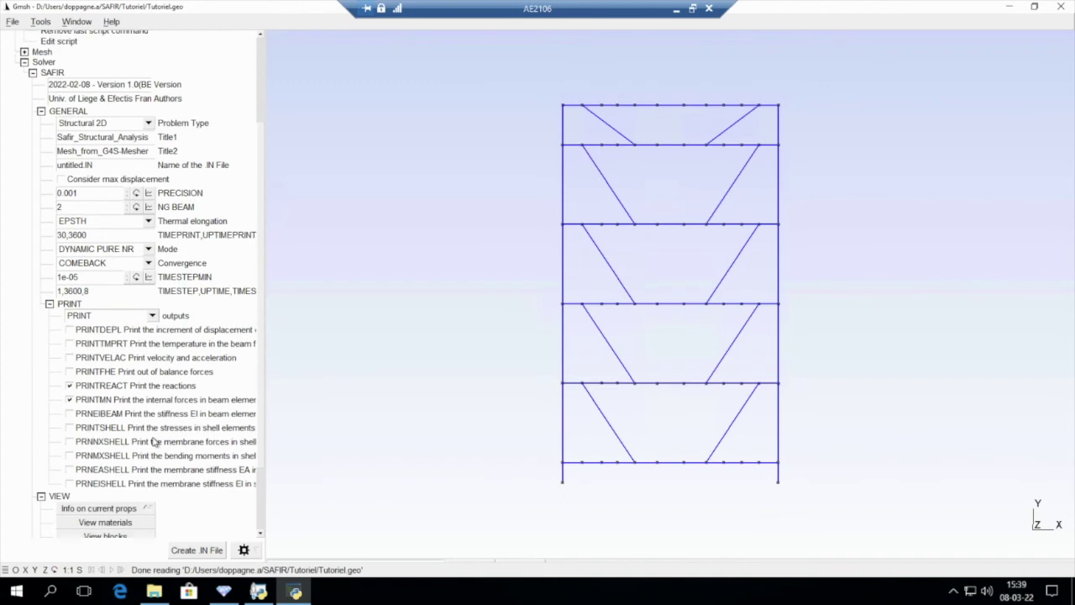
Name the .IN file tuto and enable a maximum displacement limit of 1.
{"action": "scroll", "coordinate": [154, 443], "scroll_direction": "up", "scroll_amount": 5}
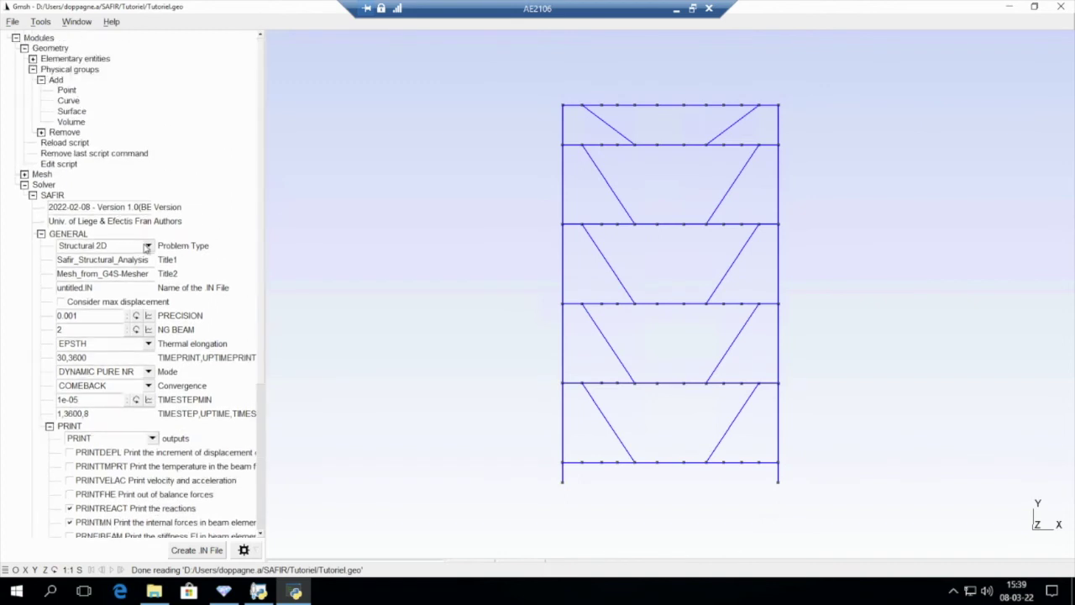
{"action": "left_click_drag", "start_coordinate": [83, 287], "coordinate": [53, 291]}
{"action": "type", "text": "Tuto"}
{"action": "left_click", "coordinate": [77, 316]}
{"action": "left_click", "coordinate": [61, 302]}
{"action": "left_click_drag", "start_coordinate": [56, 316], "coordinate": [76, 316]}
{"action": "type", "text": "1"}
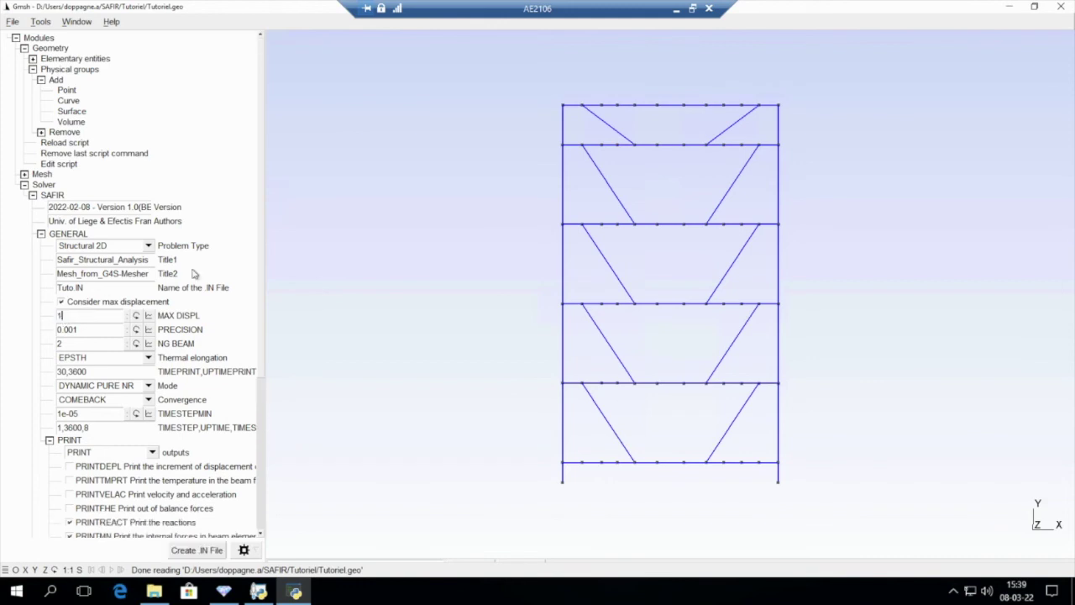
Set mode STATIC PURE NR, TIMESTEPMIN 1, TIMESTEP,UPTIME 1,360,8 and TIMEPRINT 30,360.
{"action": "left_click", "coordinate": [150, 387]}
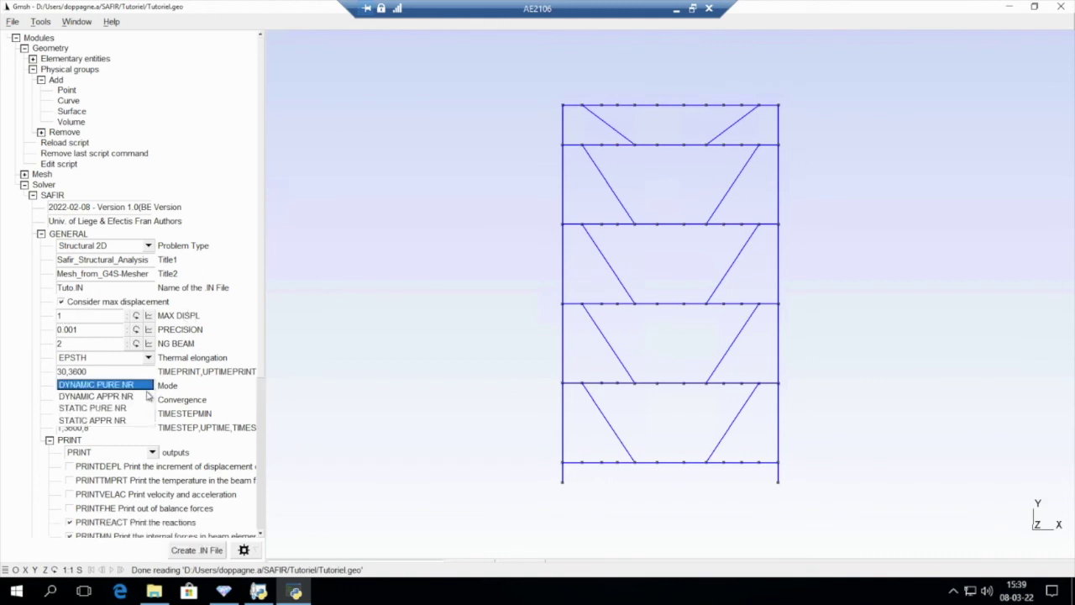
{"action": "left_click", "coordinate": [126, 409]}
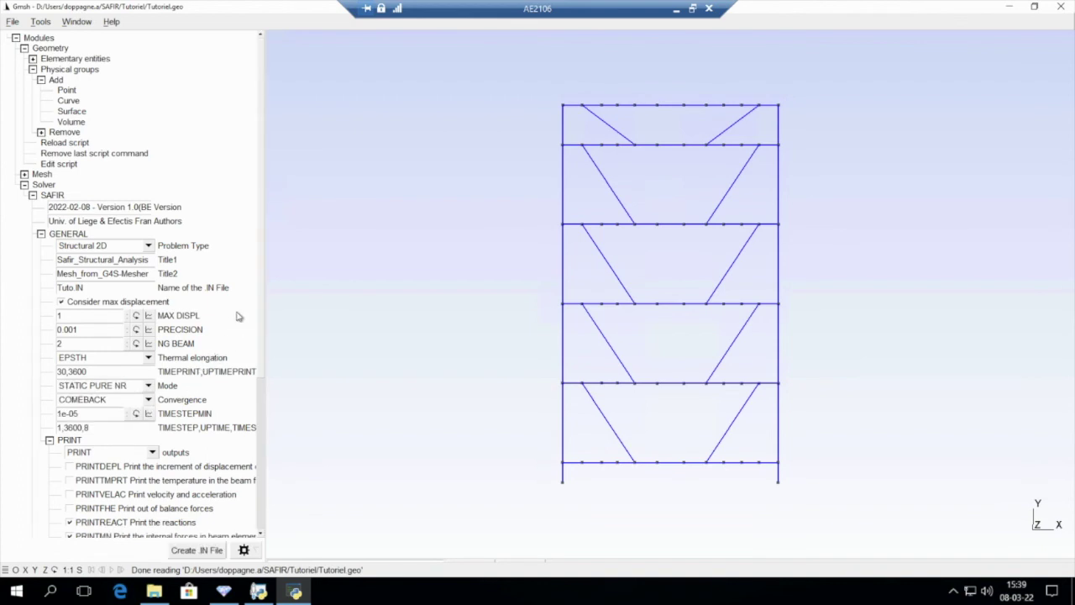
{"action": "double_click", "coordinate": [84, 413]}
{"action": "type", "text": "1"}
{"action": "key", "text": "BackSpace"}
{"action": "key", "text": "BackSpace"}
{"action": "key", "text": "BackSpace"}
{"action": "left_click", "coordinate": [107, 374]}
Mesh the frame in 1D, refine by splitting twice, and write the SAFIR .IN file.
{"action": "left_click", "coordinate": [25, 174]}
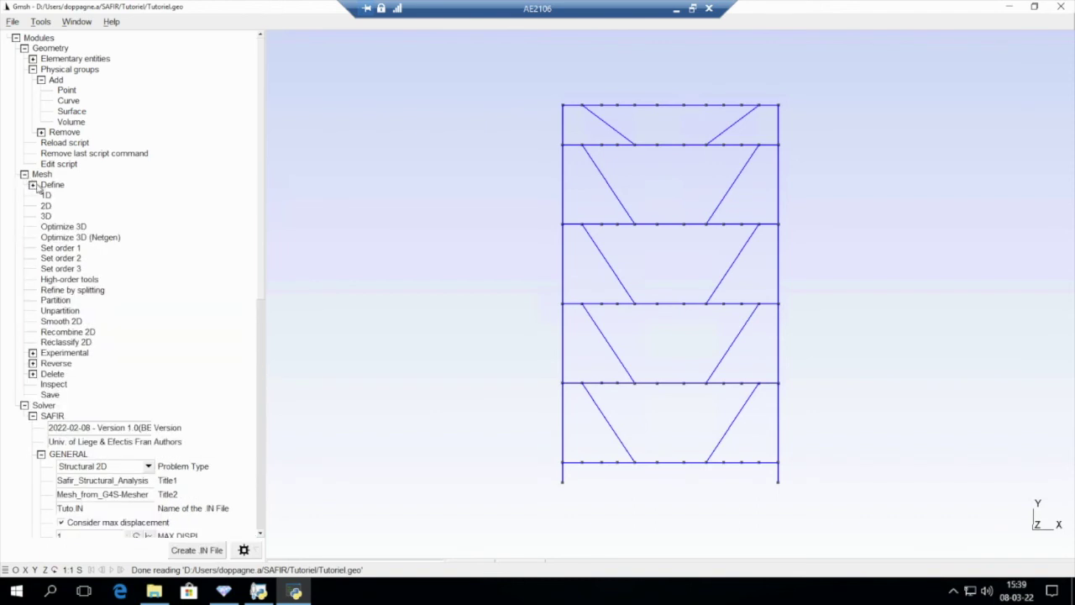
{"action": "left_click", "coordinate": [48, 196]}
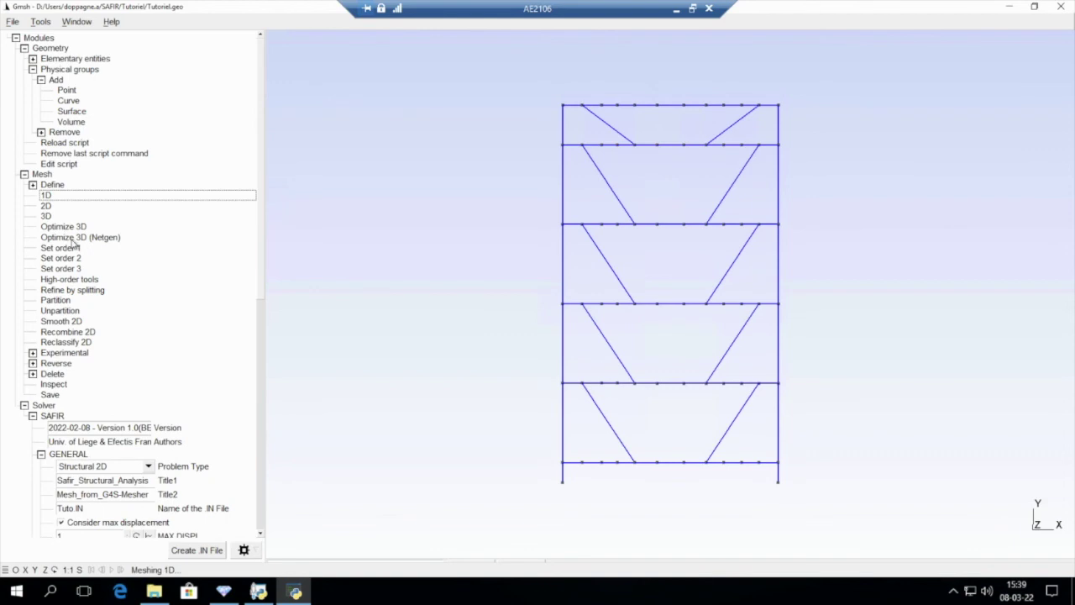
{"action": "left_click", "coordinate": [86, 291]}
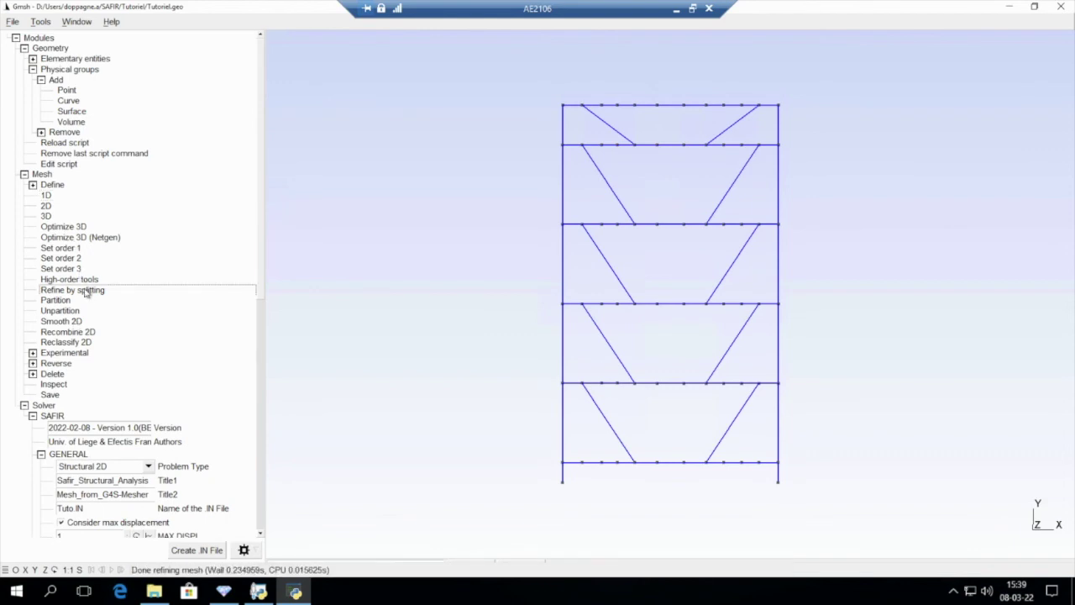
{"action": "left_click", "coordinate": [87, 290]}
{"action": "left_click", "coordinate": [207, 552]}
{"action": "left_click_drag", "start_coordinate": [376, 558], "coordinate": [373, 380]}
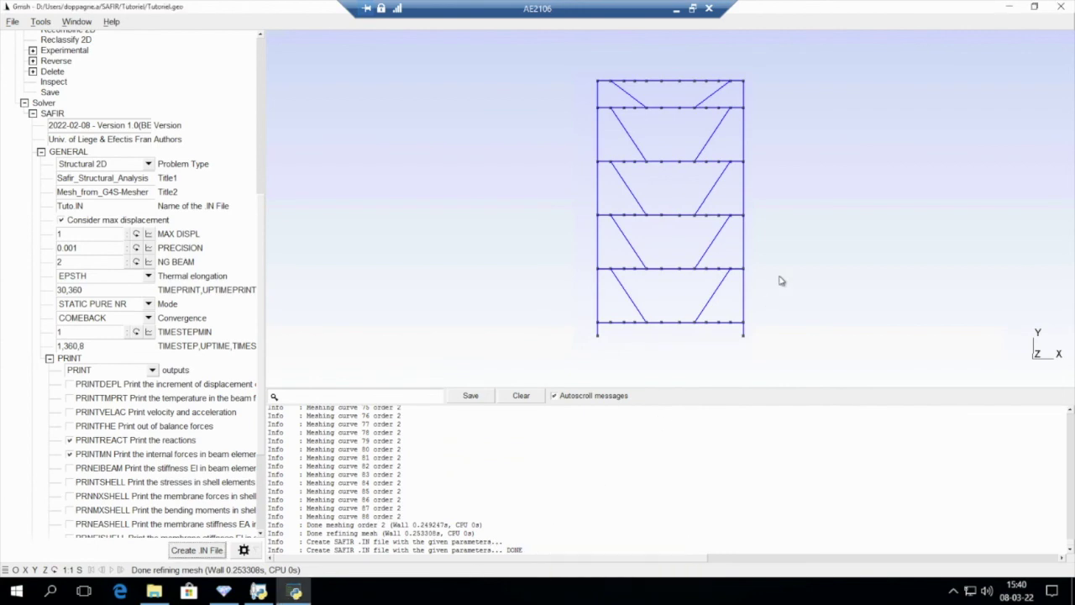
In File Explorer, open tuto.IN from the Tutoriel folder with Safir Shell.
{"action": "left_click", "coordinate": [154, 593]}
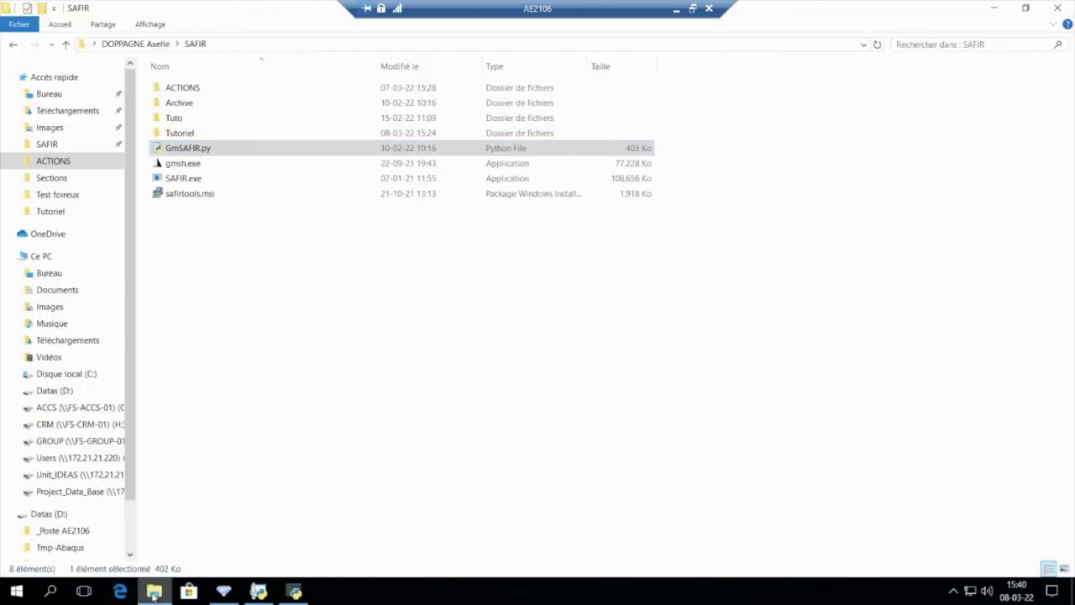
{"action": "double_click", "coordinate": [185, 135]}
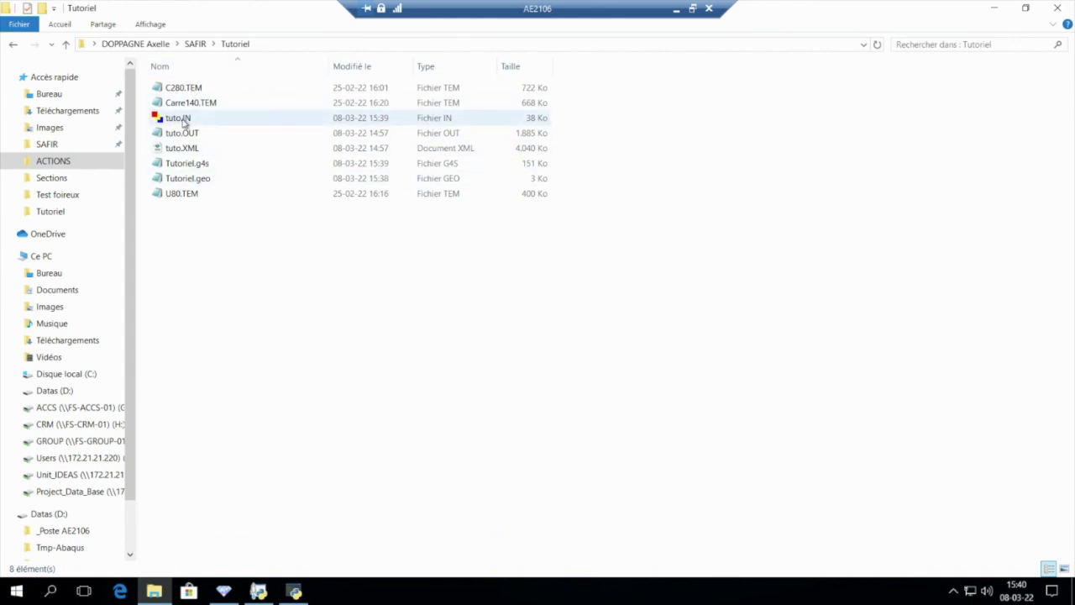
{"action": "double_click", "coordinate": [172, 120]}
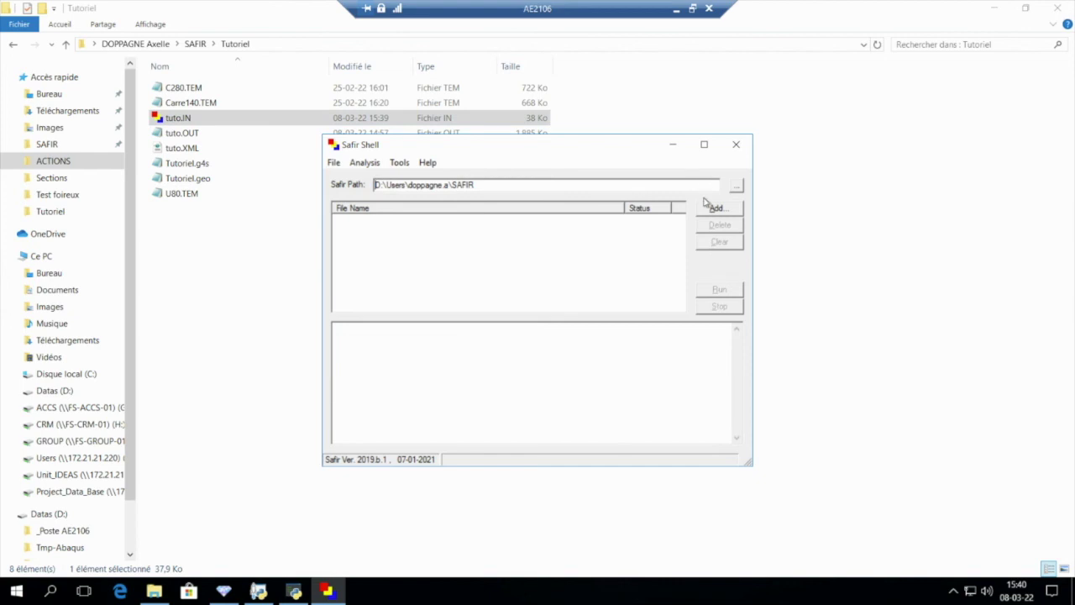
Add tuto.IN to the run list, run SAFIR until completed, and close the shell.
{"action": "left_click", "coordinate": [727, 208]}
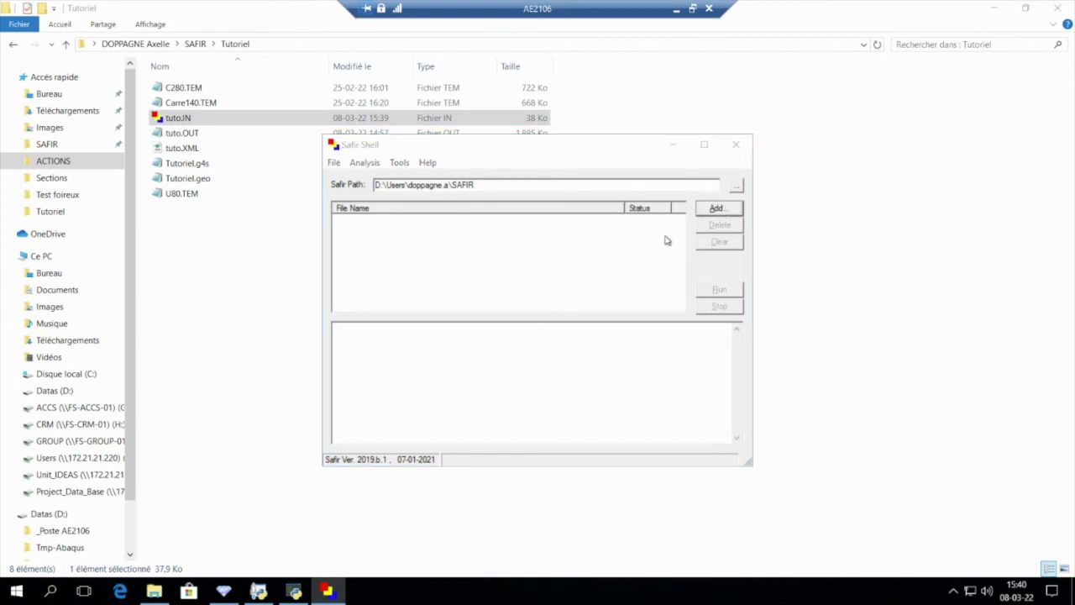
{"action": "left_click", "coordinate": [380, 240]}
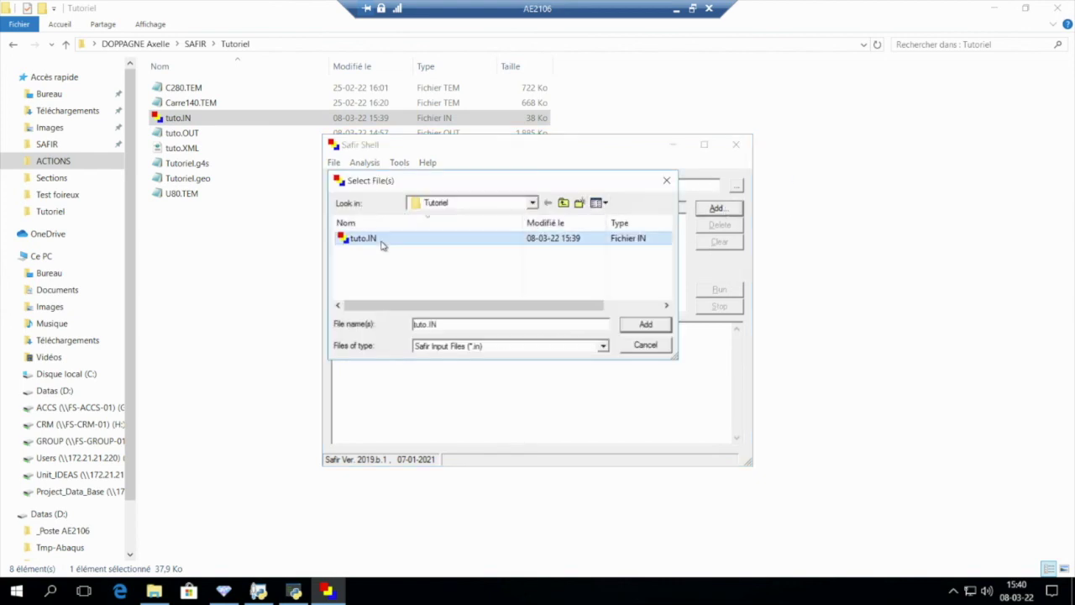
{"action": "double_click", "coordinate": [381, 243]}
{"action": "left_click", "coordinate": [724, 290]}
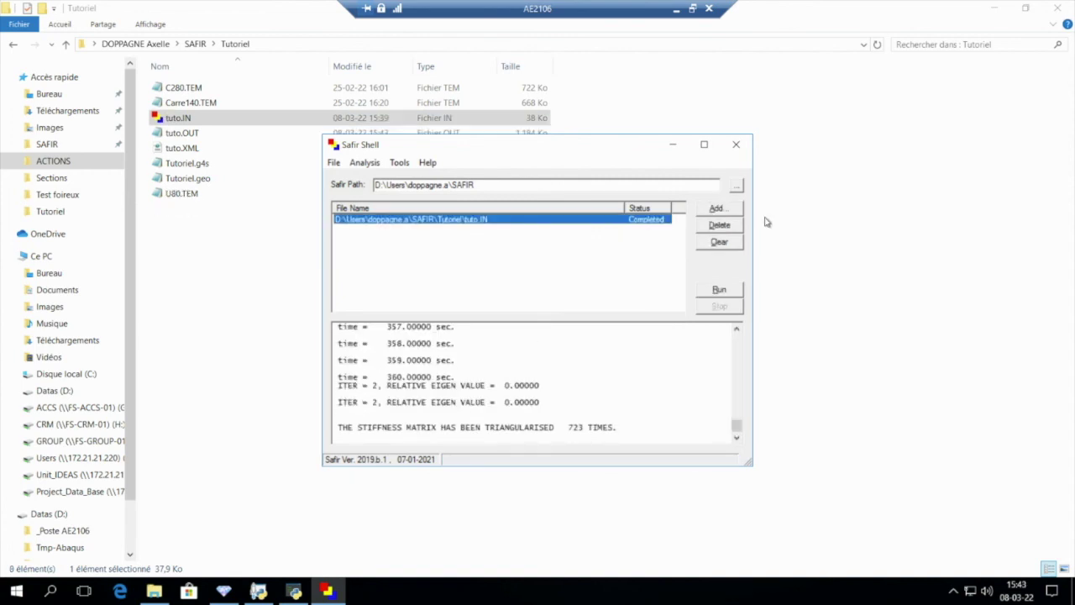
{"action": "left_click", "coordinate": [735, 146]}
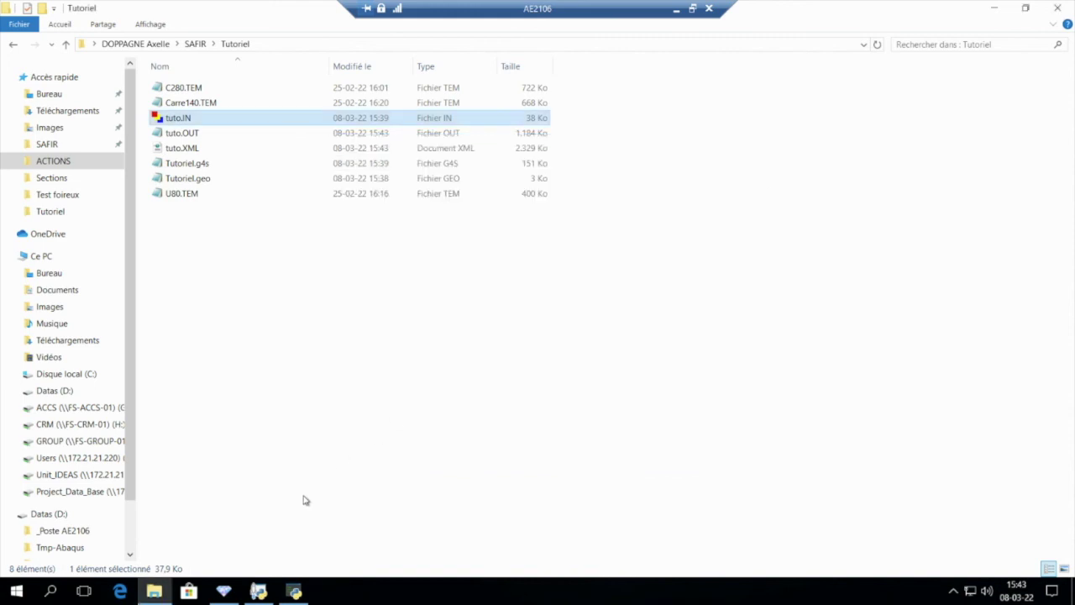
Open tuto.XML in Diamond and display the frame's nodes and beam elements.
{"action": "left_click", "coordinate": [223, 592]}
{"action": "left_click", "coordinate": [11, 23]}
{"action": "mouse_move", "coordinate": [33, 23]}
{"action": "left_click", "coordinate": [37, 39]}
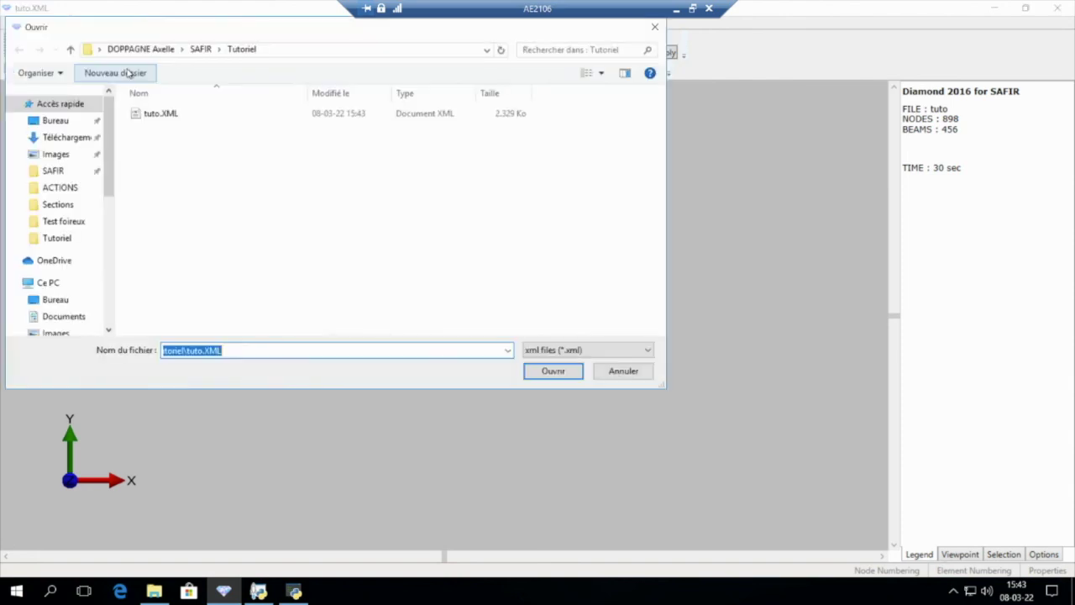
{"action": "double_click", "coordinate": [211, 119]}
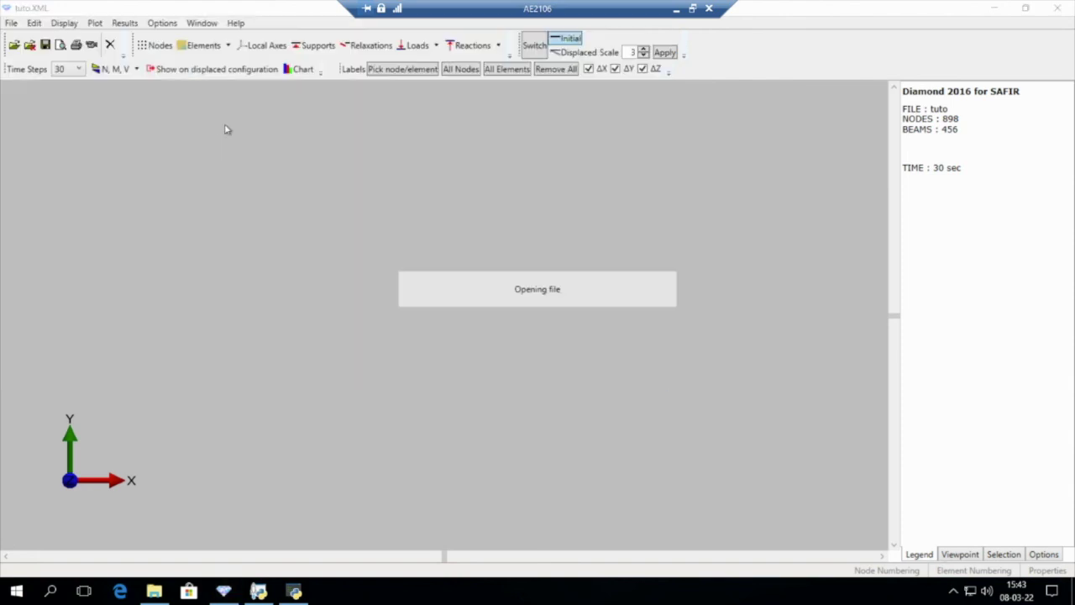
{"action": "left_click", "coordinate": [156, 45]}
{"action": "left_click", "coordinate": [196, 47]}
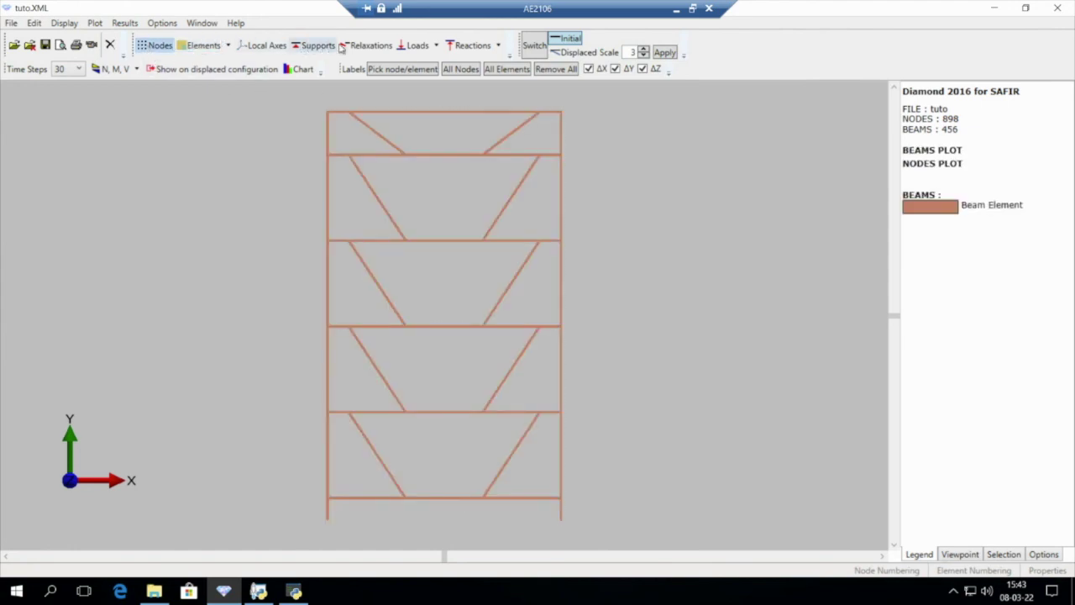
Briefly toggle supports, relaxations and FLOAD point loads Y on and off.
{"action": "left_click", "coordinate": [307, 48]}
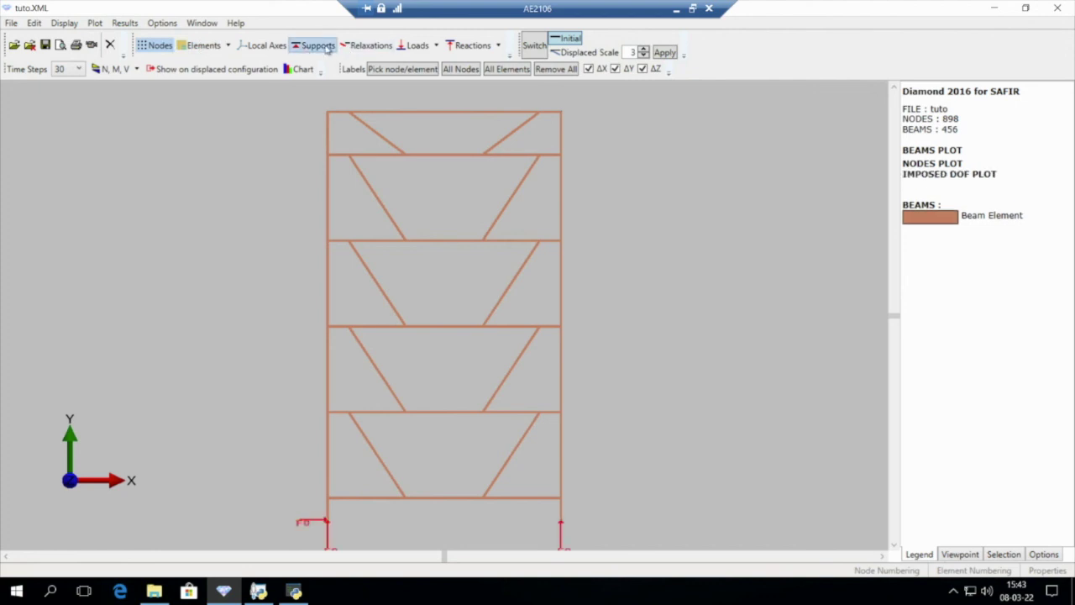
{"action": "left_click", "coordinate": [308, 47]}
{"action": "left_click", "coordinate": [367, 47]}
{"action": "left_click", "coordinate": [366, 47]}
{"action": "left_click", "coordinate": [419, 46]}
{"action": "mouse_move", "coordinate": [496, 54]}
{"action": "left_click", "coordinate": [564, 86]}
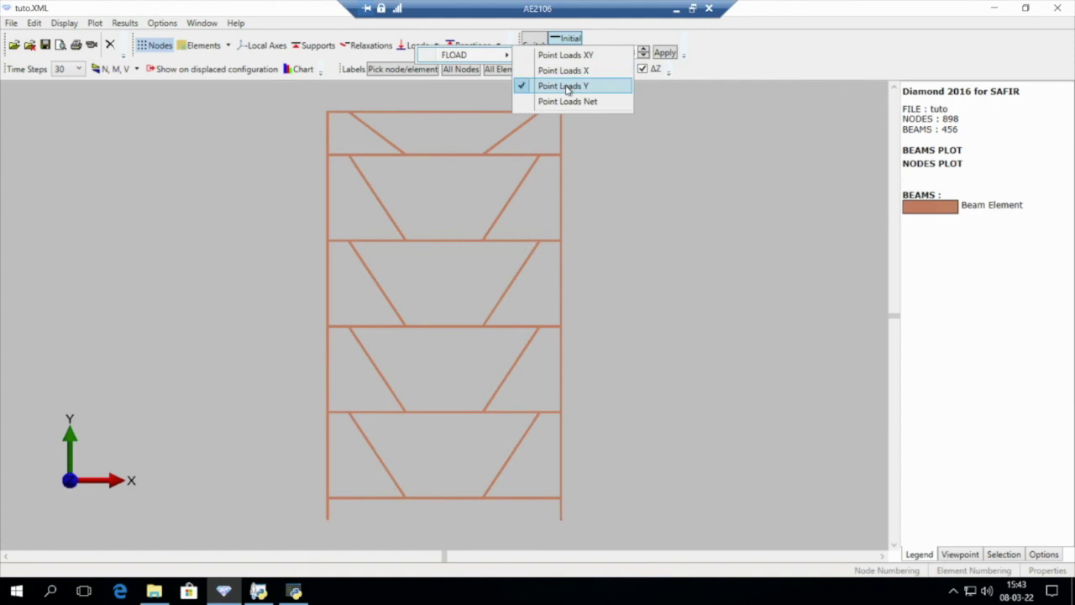
{"action": "left_click", "coordinate": [562, 86]}
{"action": "left_click", "coordinate": [79, 70]}
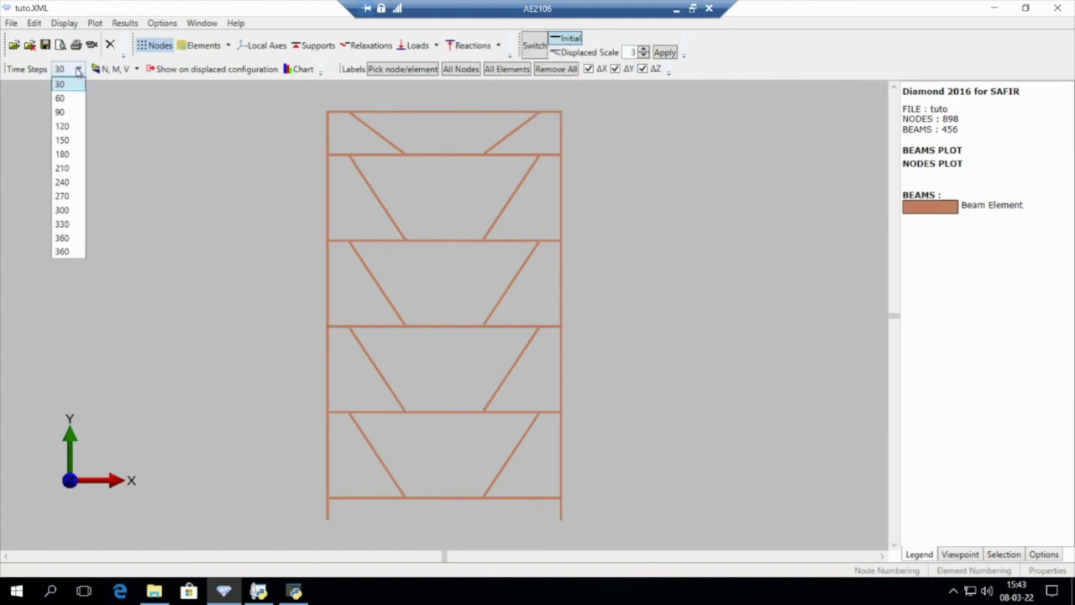
Show the displaced configuration with the displacement scale set to 9.
{"action": "left_click", "coordinate": [553, 79]}
{"action": "left_click", "coordinate": [582, 52]}
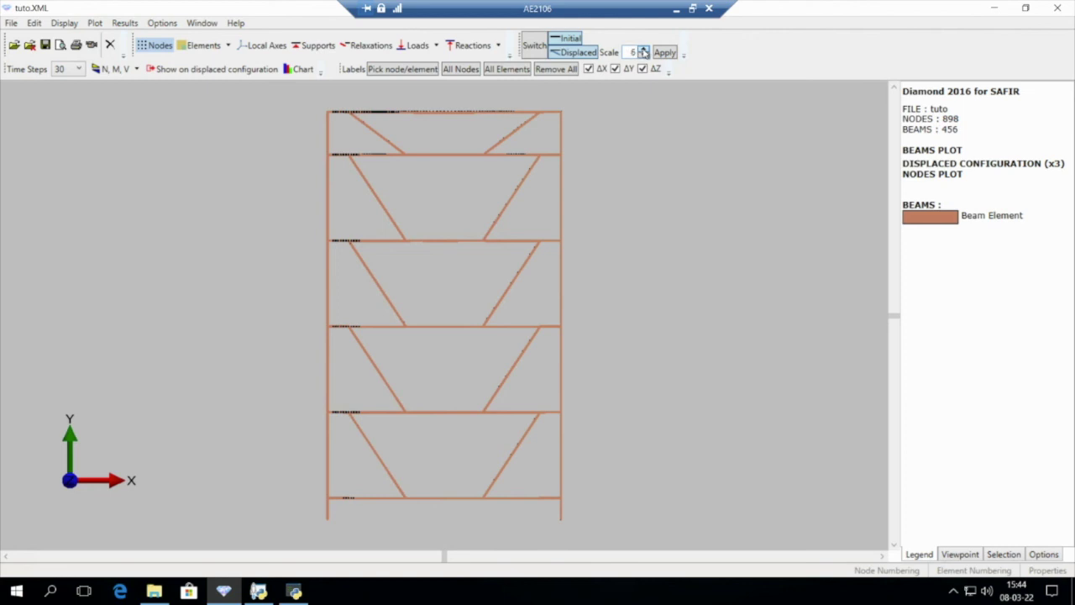
{"action": "left_click", "coordinate": [643, 50]}
{"action": "left_click", "coordinate": [665, 53]}
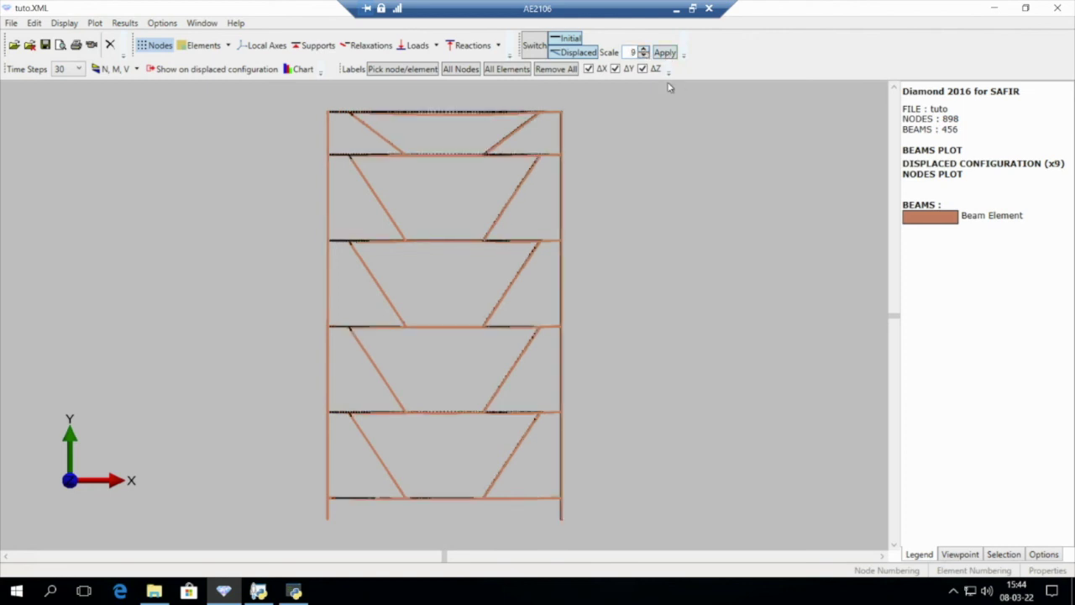
Step through the time steps and settle on the 240 s result.
{"action": "left_click", "coordinate": [63, 70]}
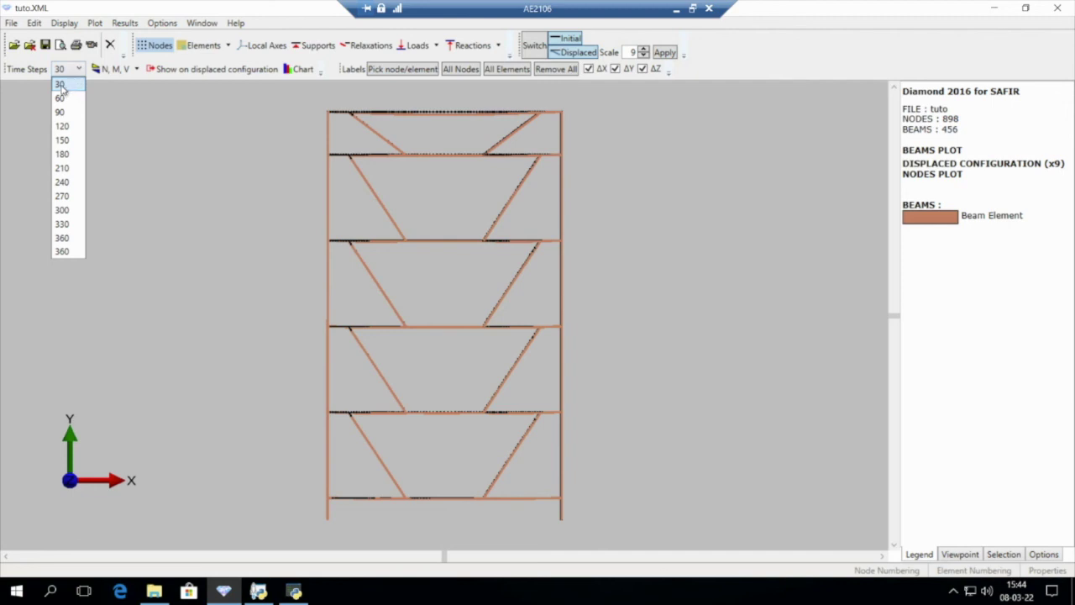
{"action": "left_click", "coordinate": [60, 85]}
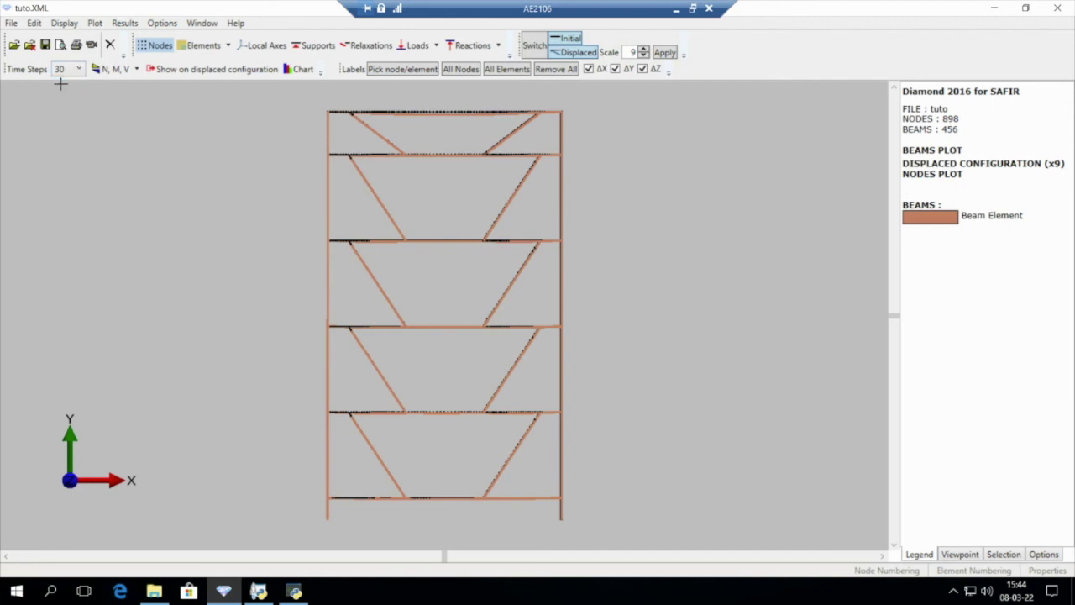
{"action": "key", "text": "Down"}
{"action": "key", "text": "Down"}
{"action": "key", "text": "Down"}
{"action": "key", "text": "Down"}
{"action": "key", "text": "Down"}
{"action": "key", "text": "Down"}
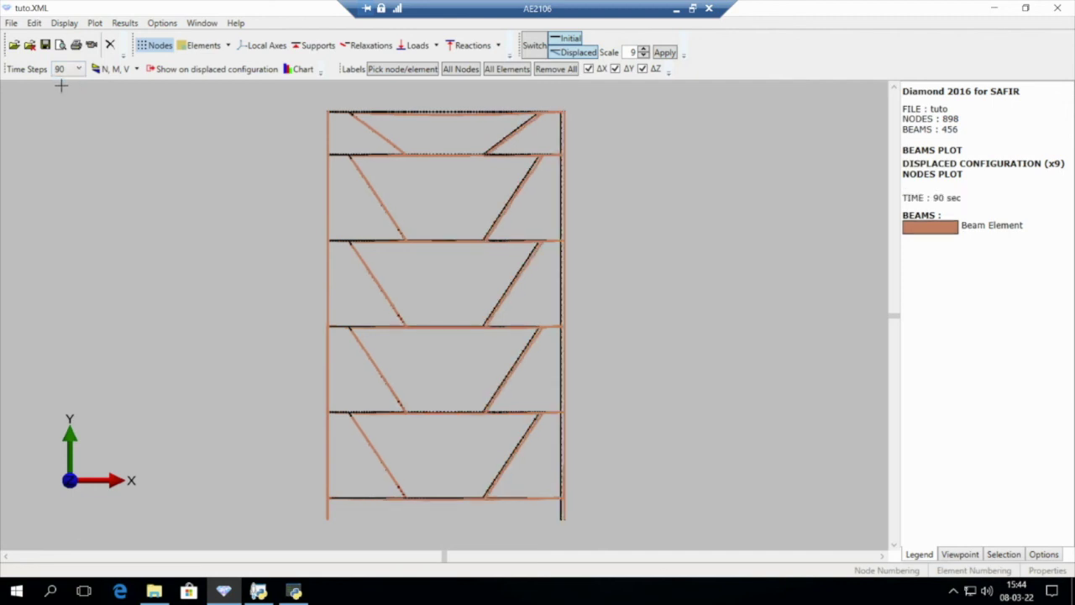
{"action": "key", "text": "Down"}
{"action": "key", "text": "Down"}
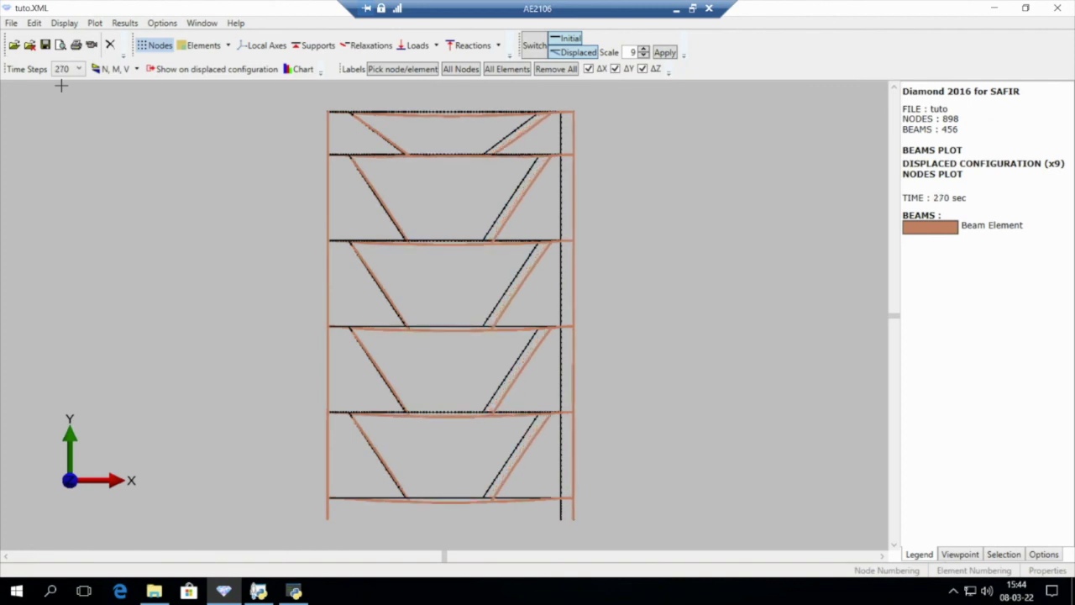
{"action": "key", "text": "Up"}
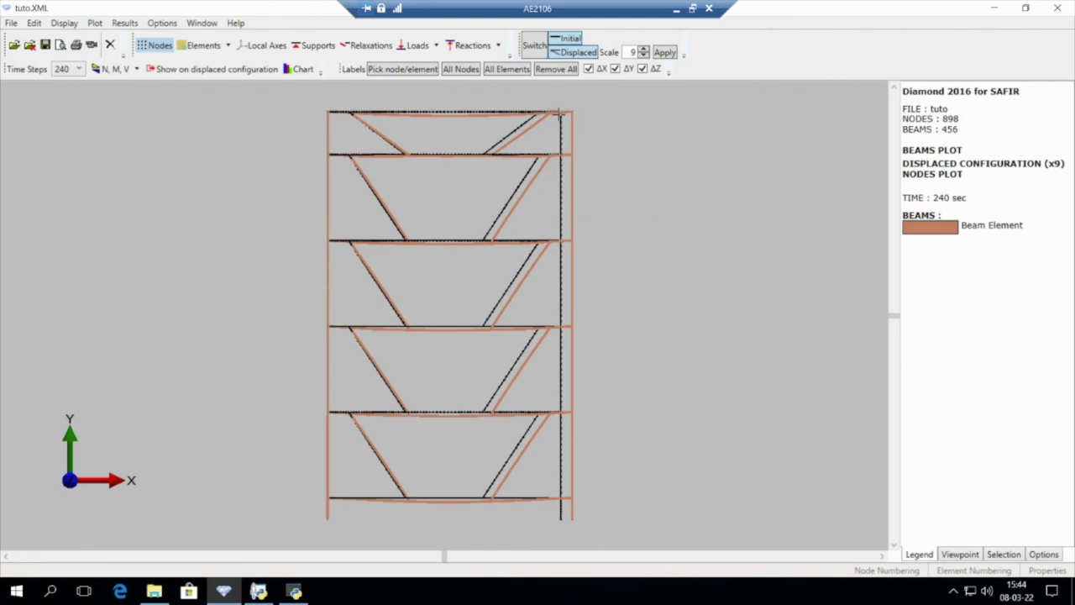
Zoom to the frame's top-right corner, label nodes such as 74 and 420, and open the chart.
{"action": "left_click_drag", "start_coordinate": [551, 101], "coordinate": [578, 139]}
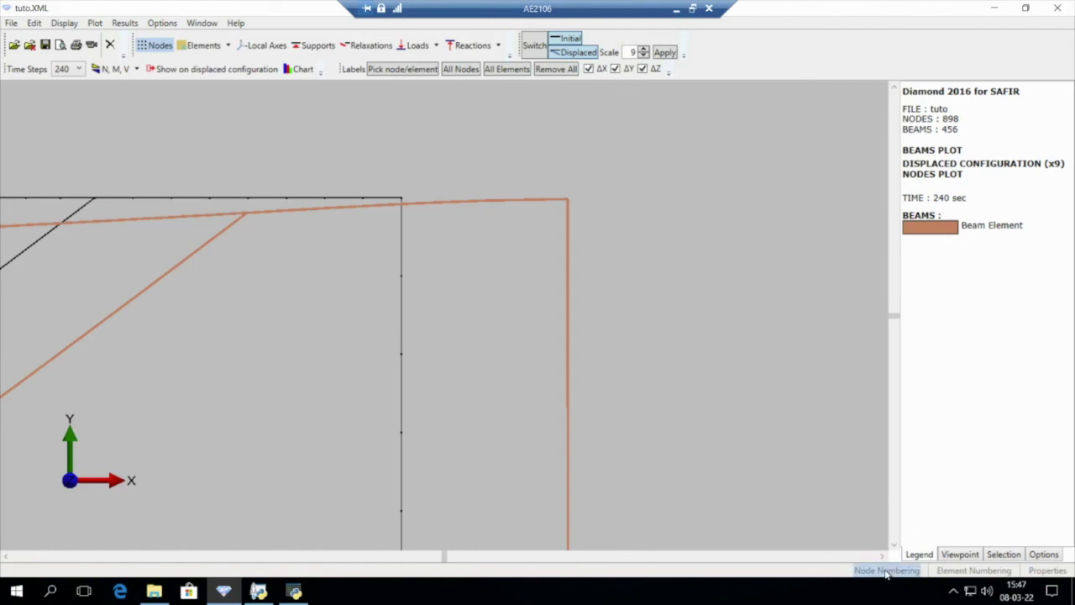
{"action": "left_click", "coordinate": [886, 571]}
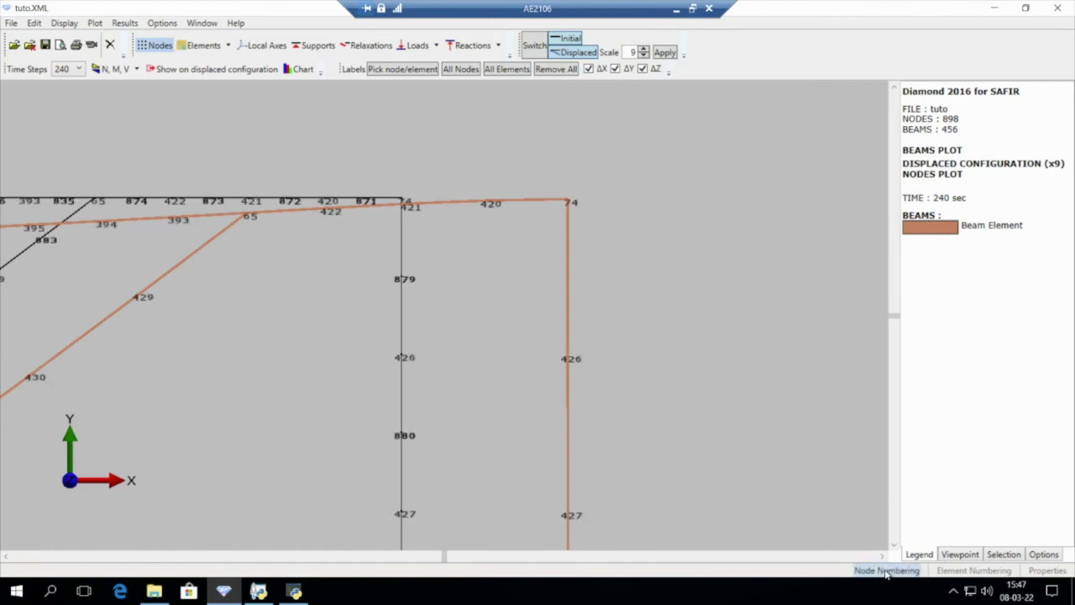
{"action": "left_click", "coordinate": [301, 70]}
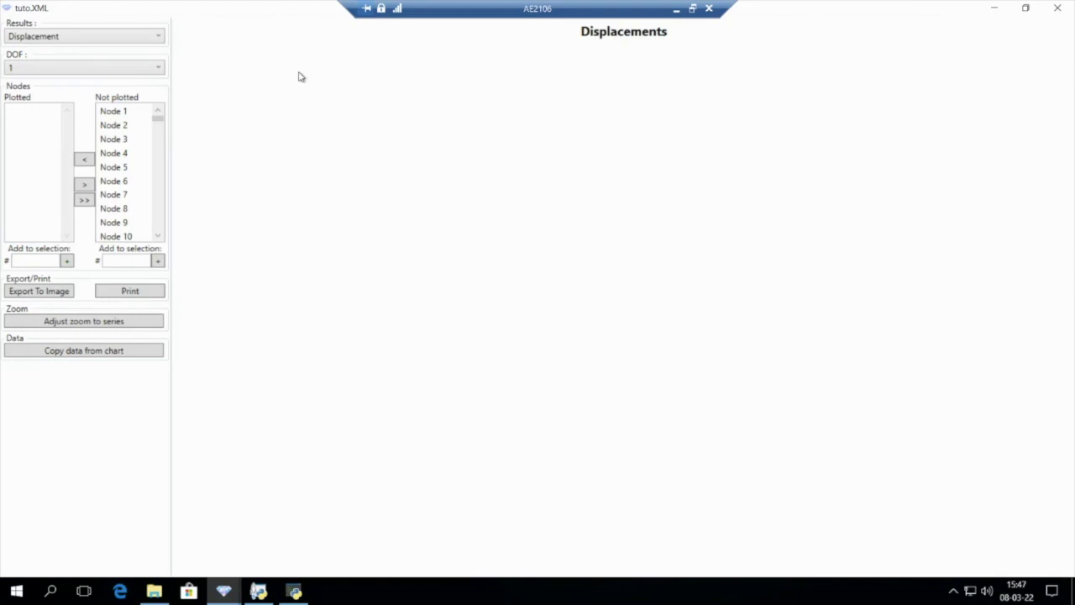
Add node 74 to the chart and plot its DOF 1 displacement against time.
{"action": "left_click", "coordinate": [119, 260]}
{"action": "left_click", "coordinate": [158, 261]}
{"action": "left_click", "coordinate": [116, 225]}
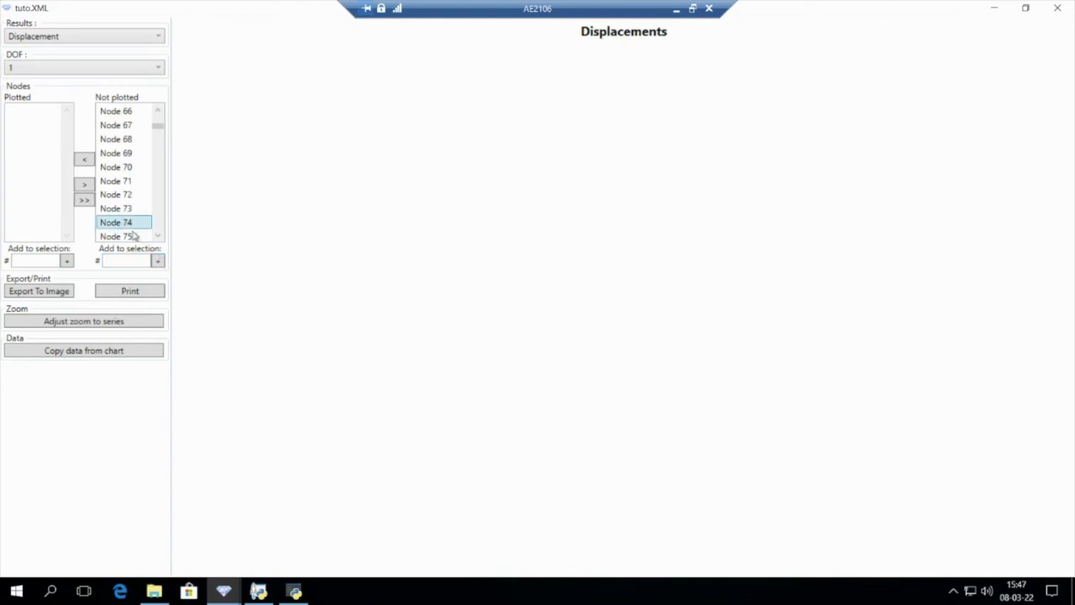
{"action": "left_click", "coordinate": [85, 161]}
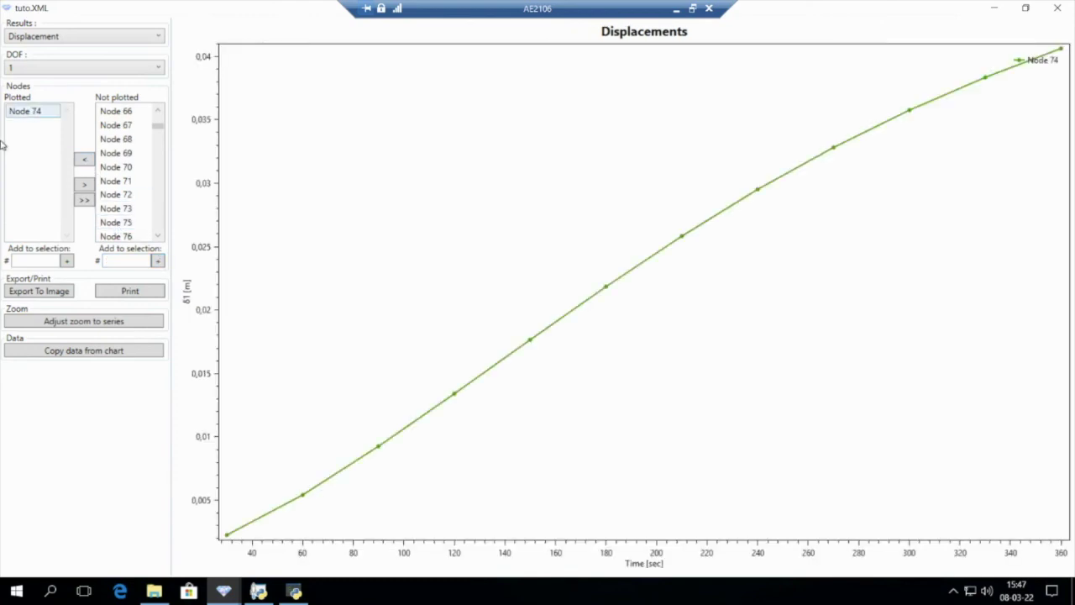